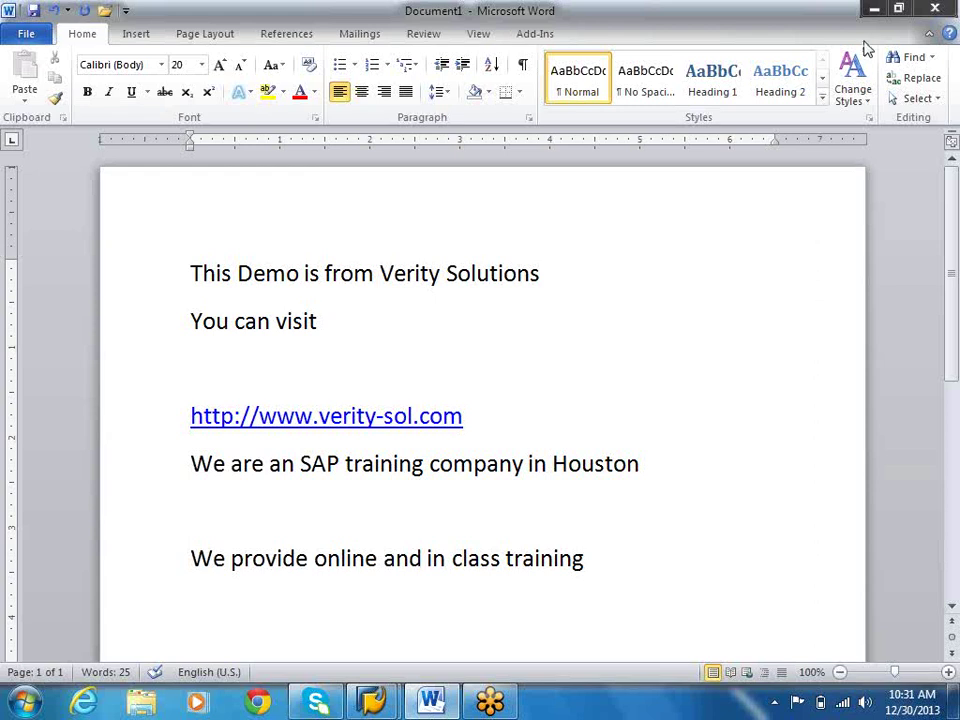
- Switch from Word to SAP Easy Access and examine the purchasing transactions in the Favorites list, from ME21N to MB1B
click(874, 10)
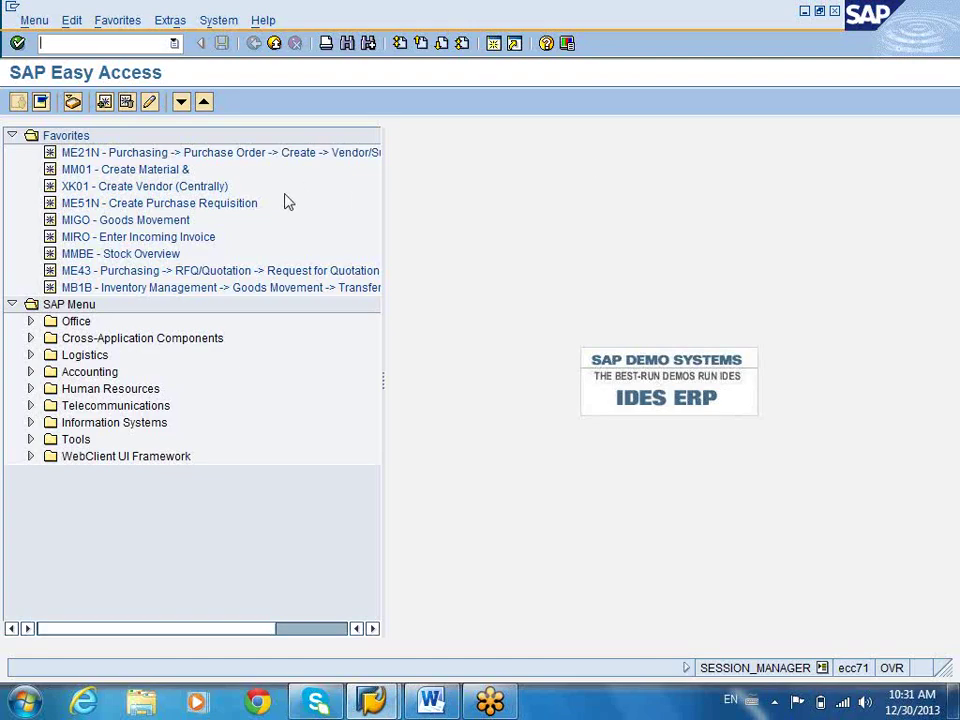
click(238, 206)
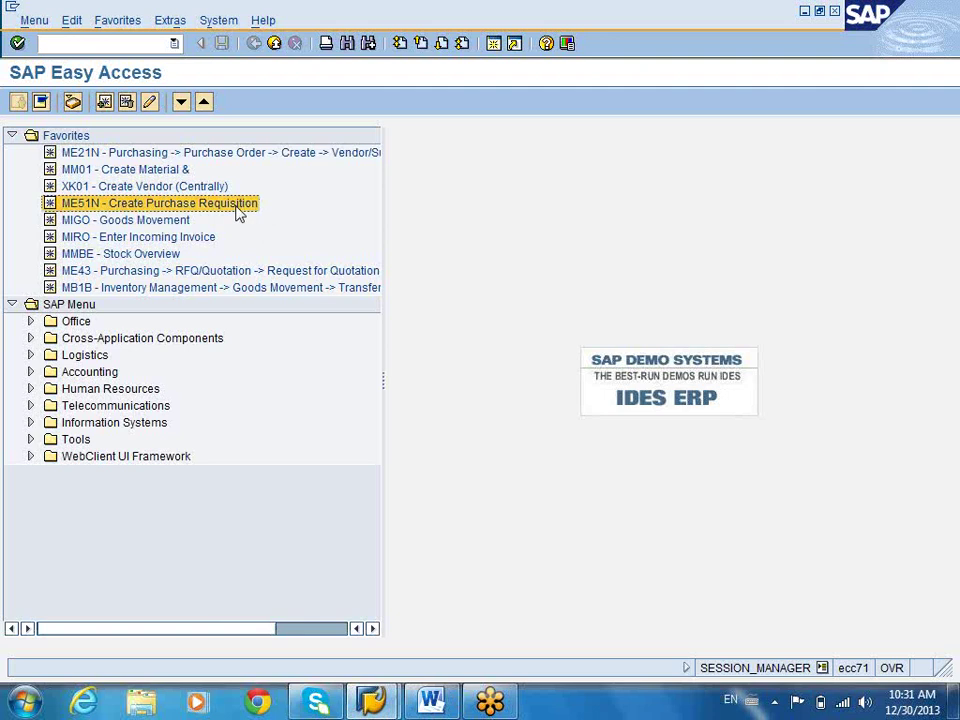
click(66, 287)
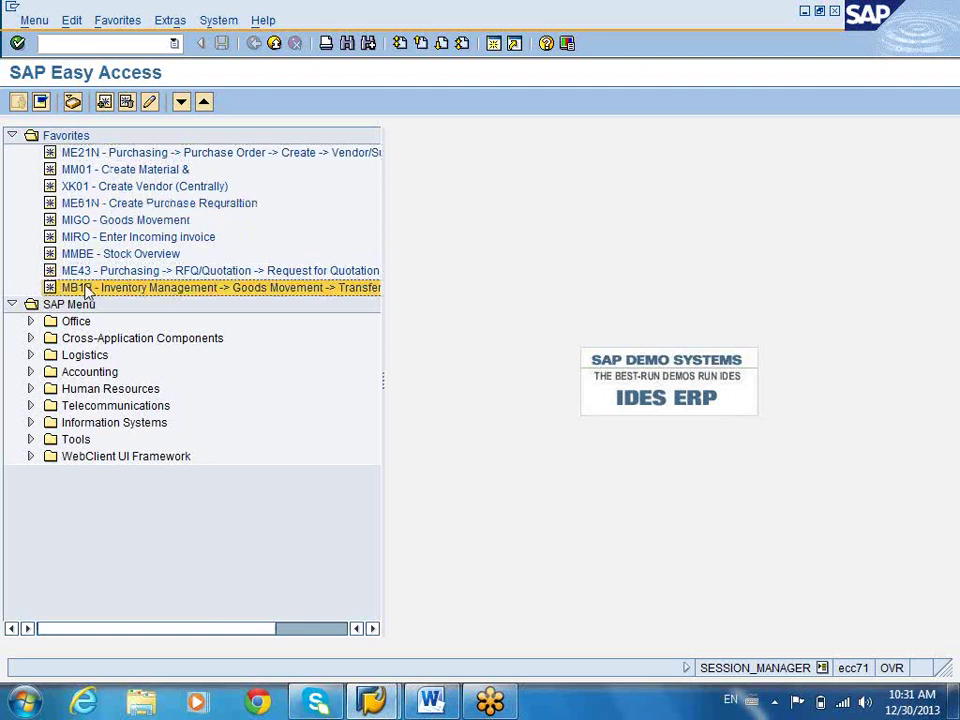
click(90, 155)
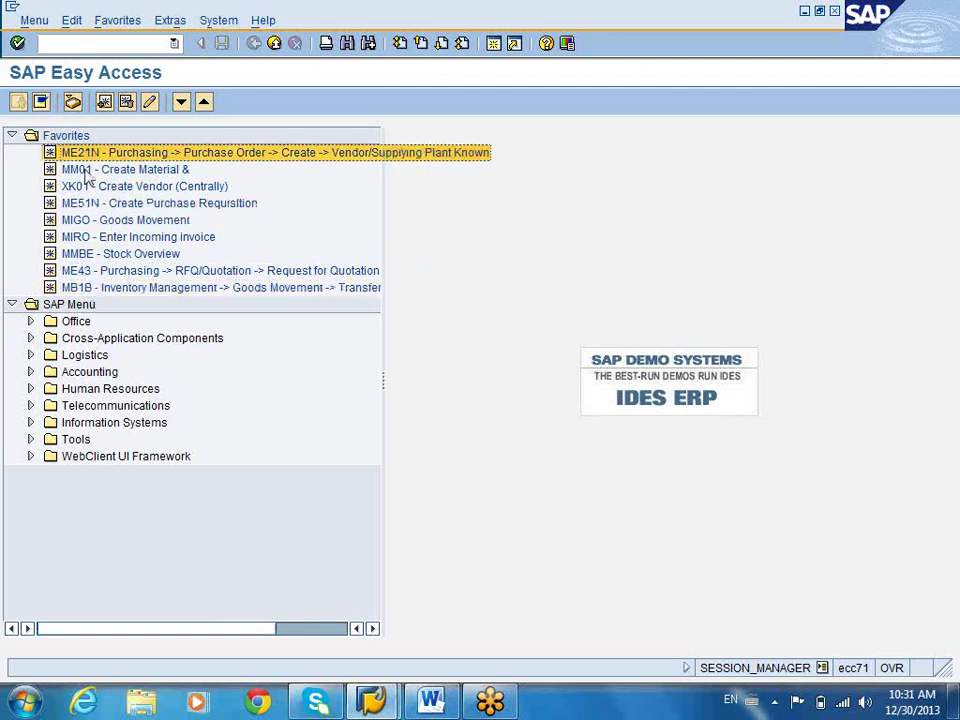
click(75, 288)
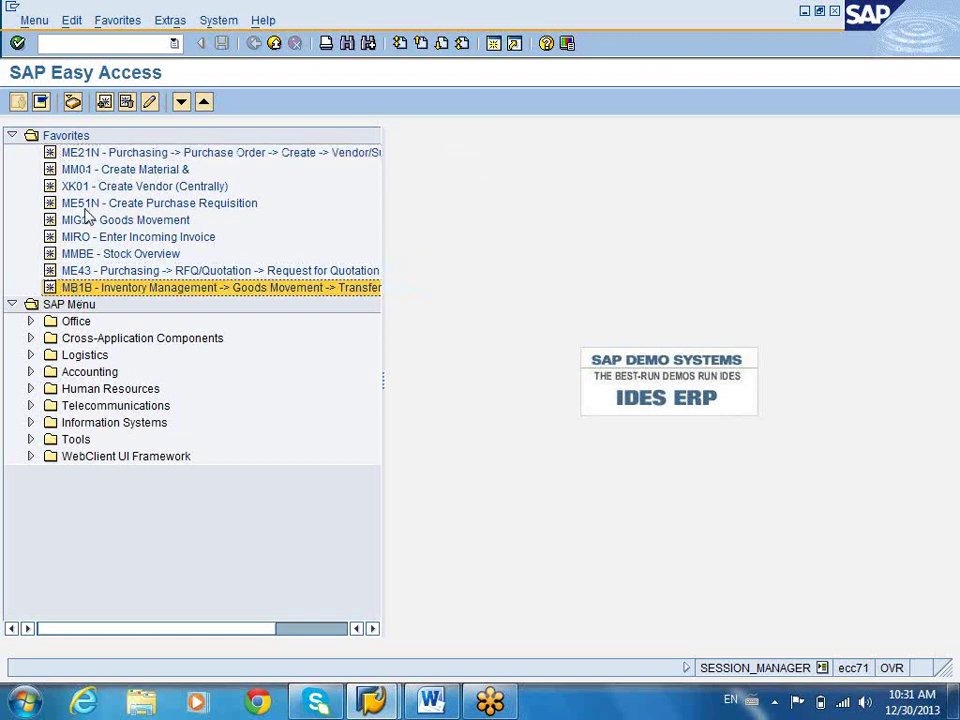
click(86, 205)
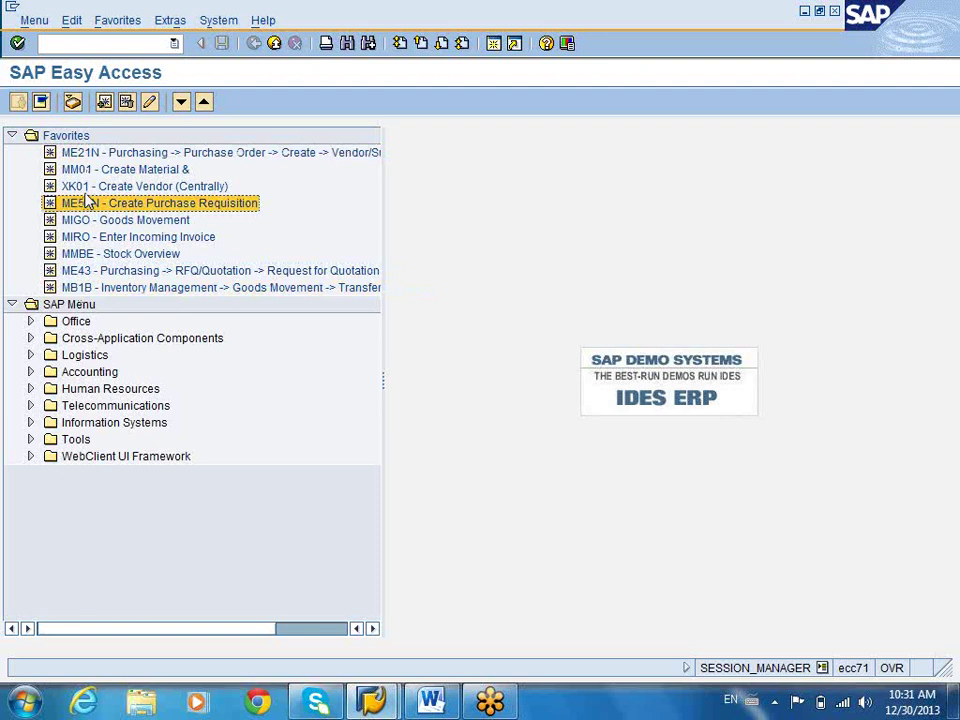
click(88, 158)
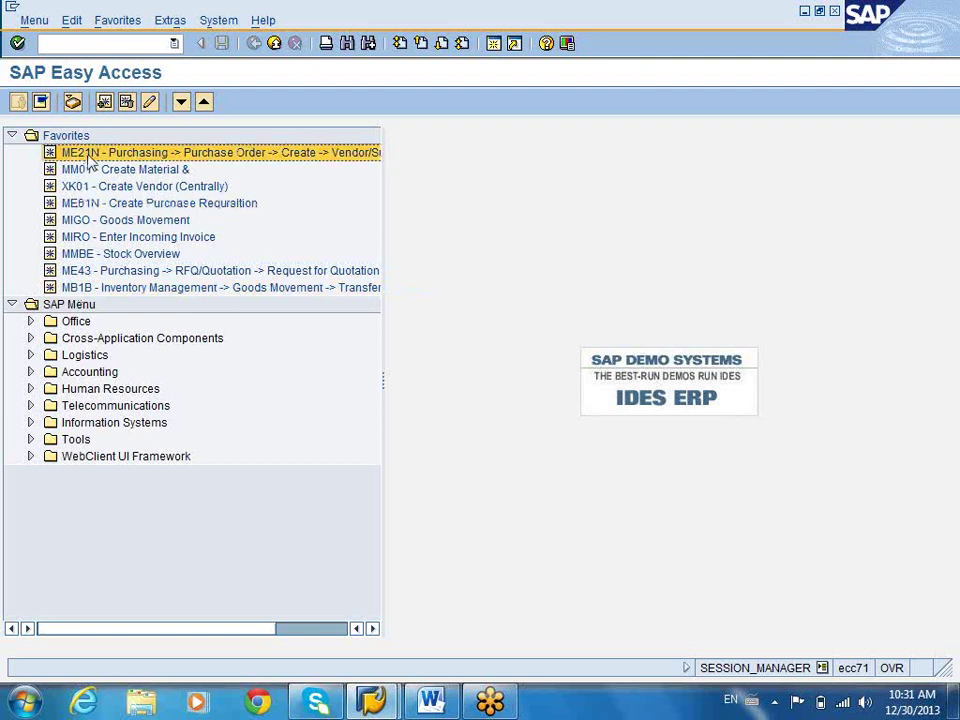
click(80, 223)
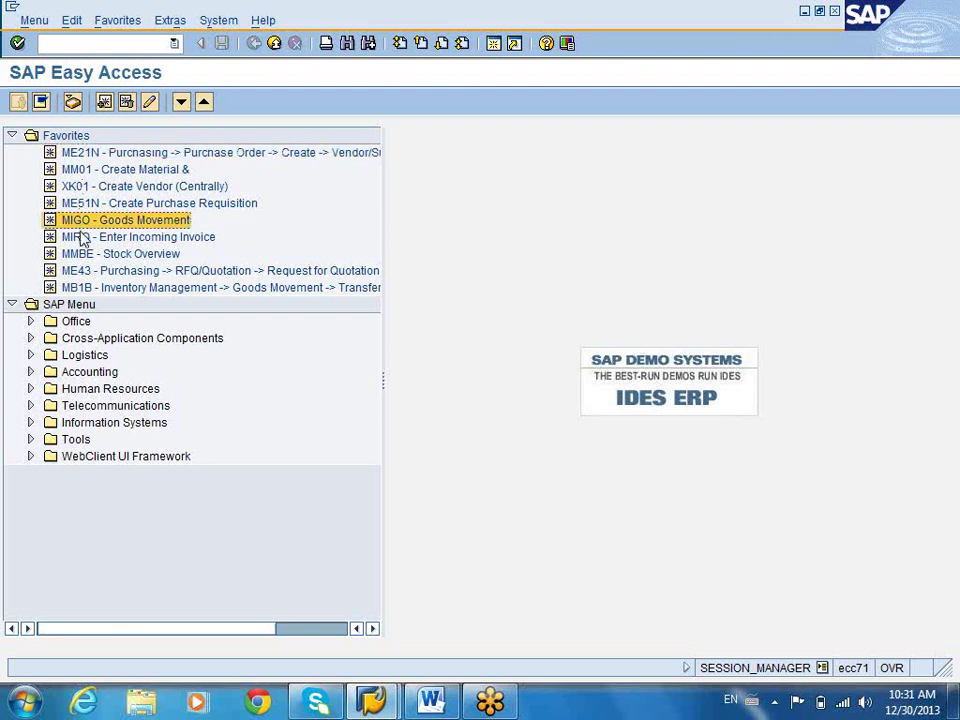
click(80, 240)
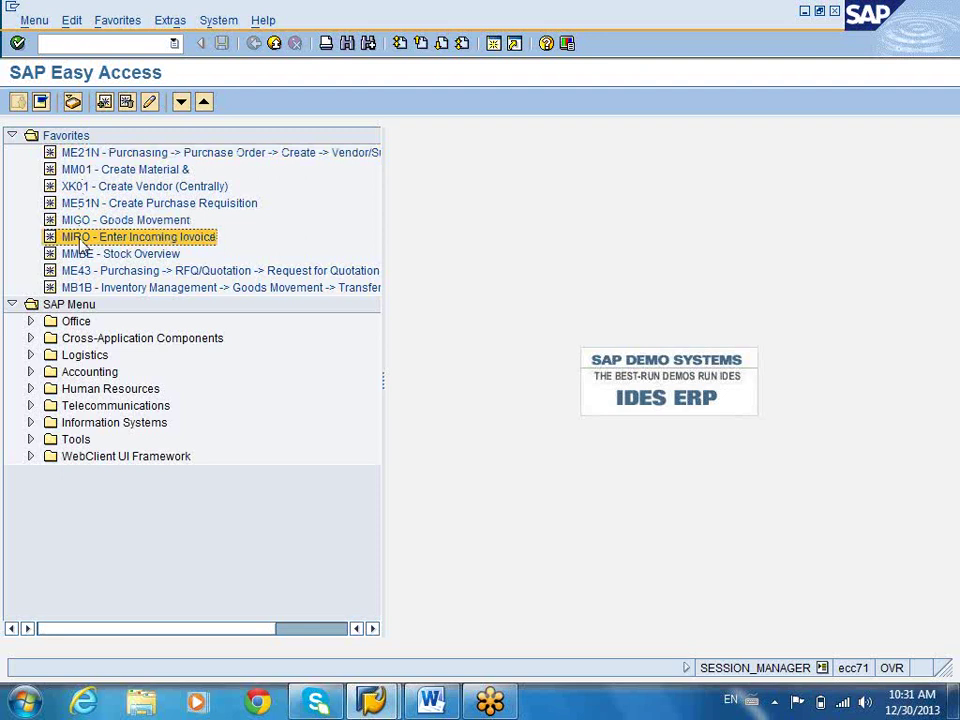
click(82, 256)
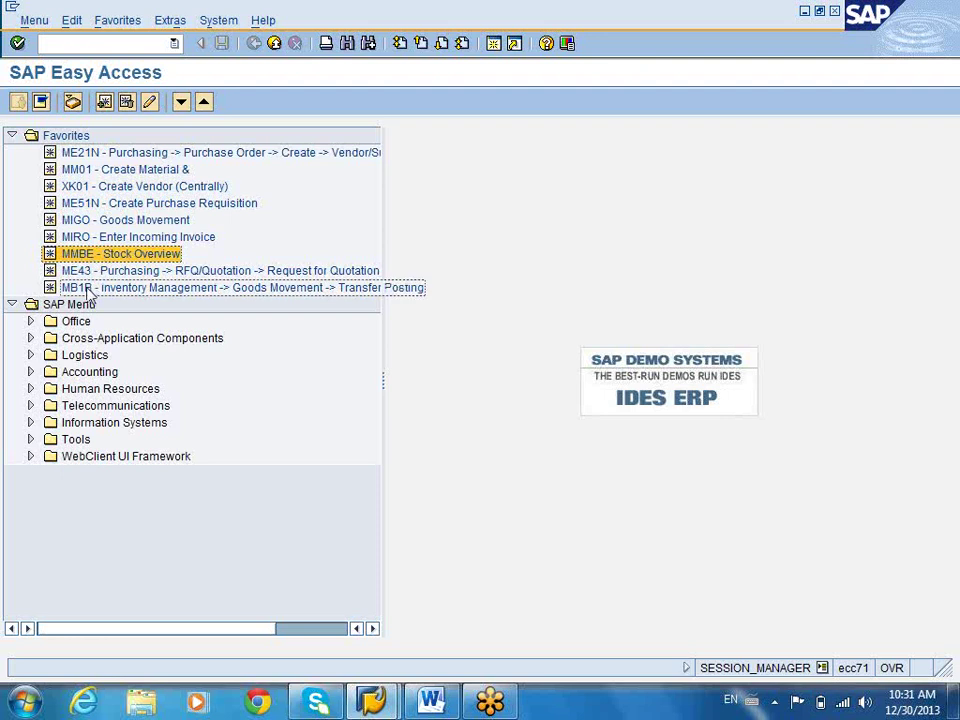
click(90, 289)
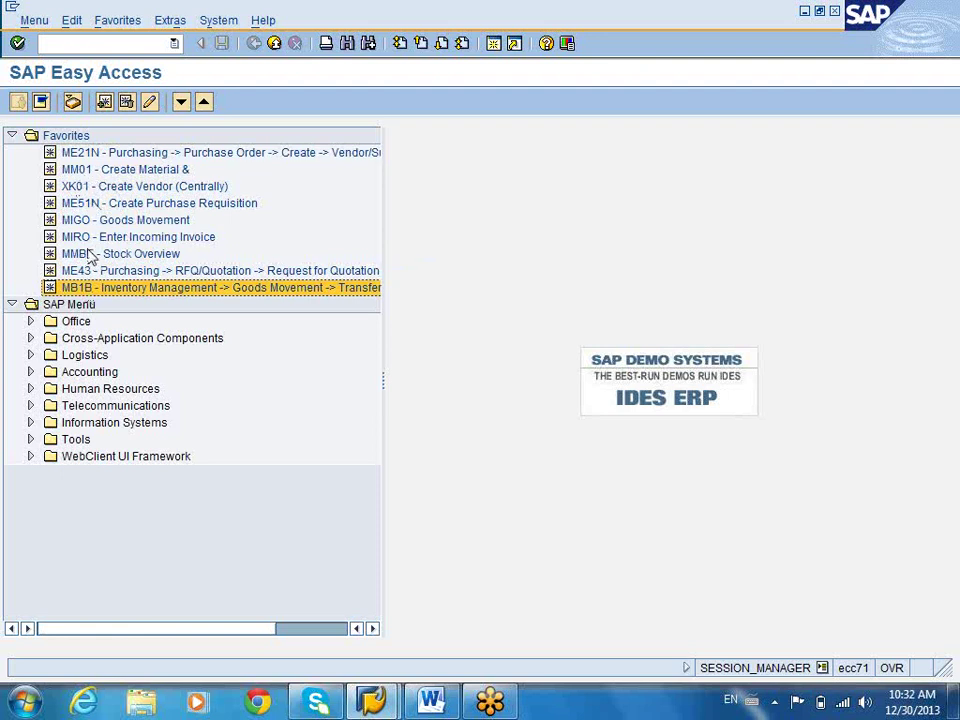
- Open the ME51N Create Purchase Requisition transaction from the Favorites
click(88, 204)
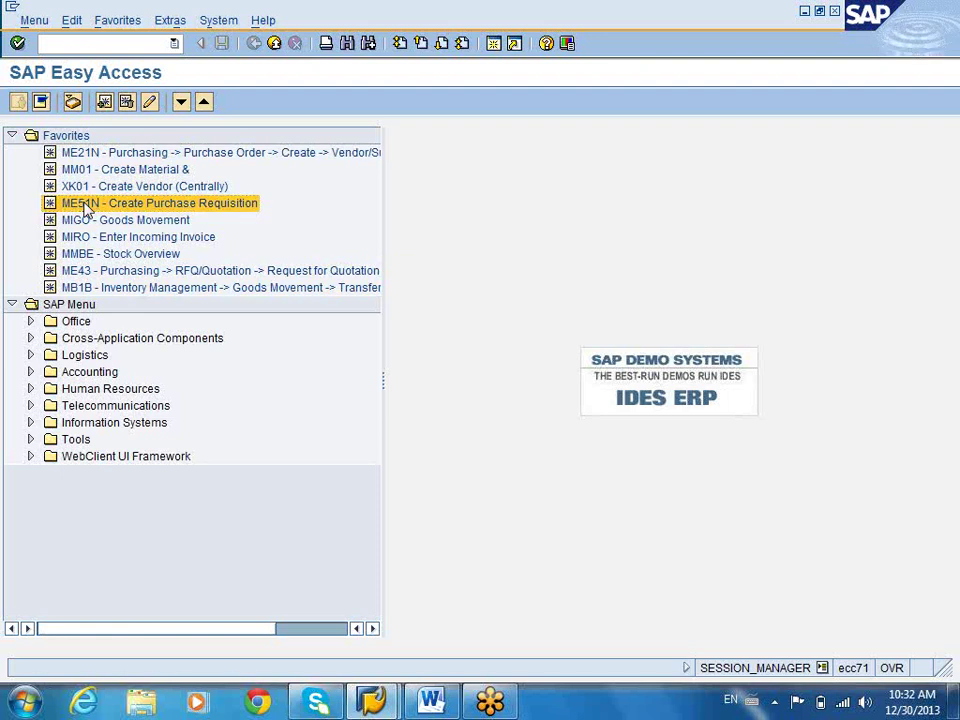
double_click(88, 206)
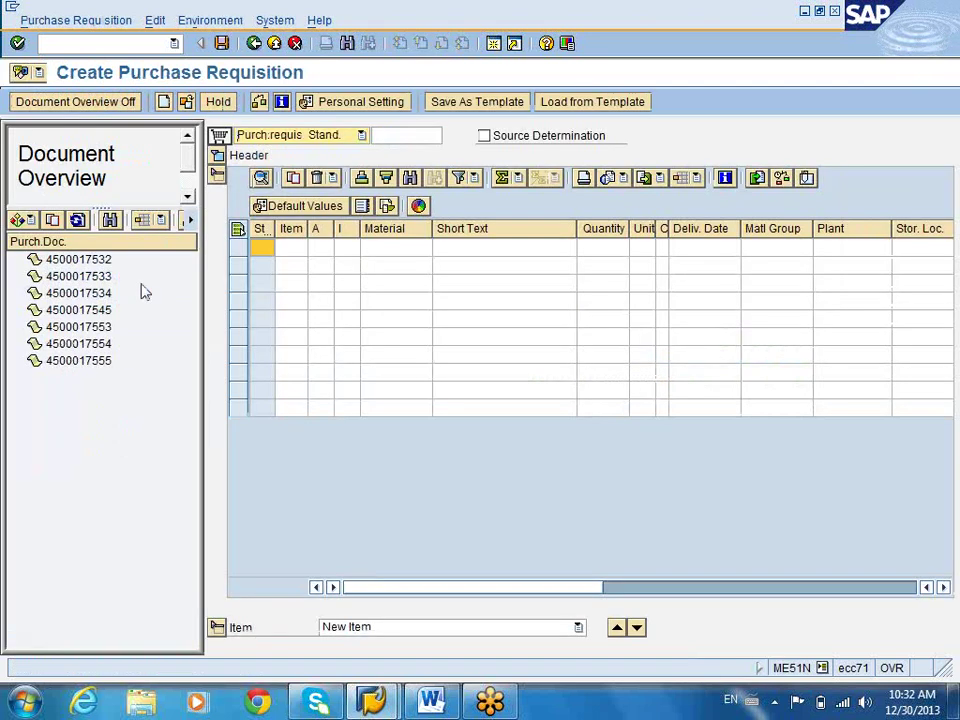
- Examine the existing purchase orders in the document overview, down to the AM2-401 Automatic gears order and its short text
click(103, 262)
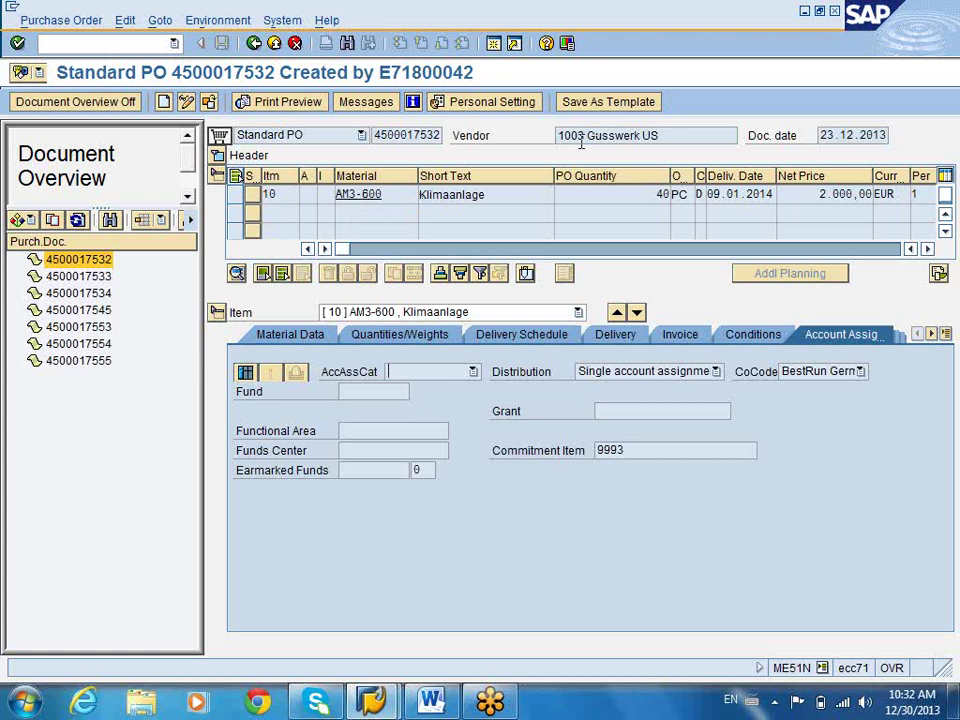
click(100, 278)
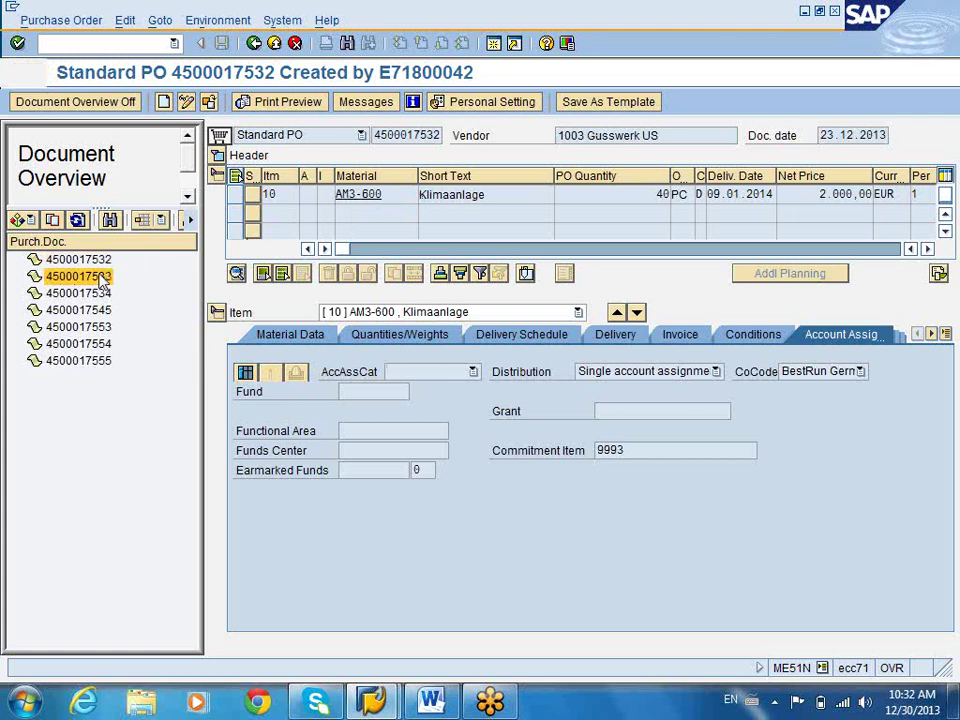
click(96, 300)
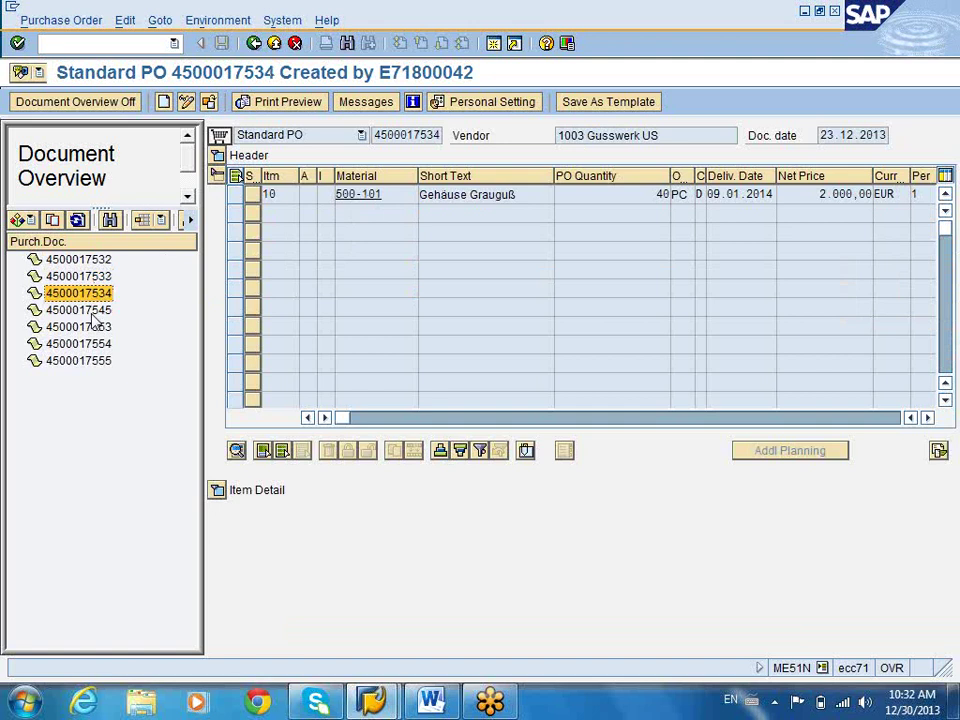
click(92, 316)
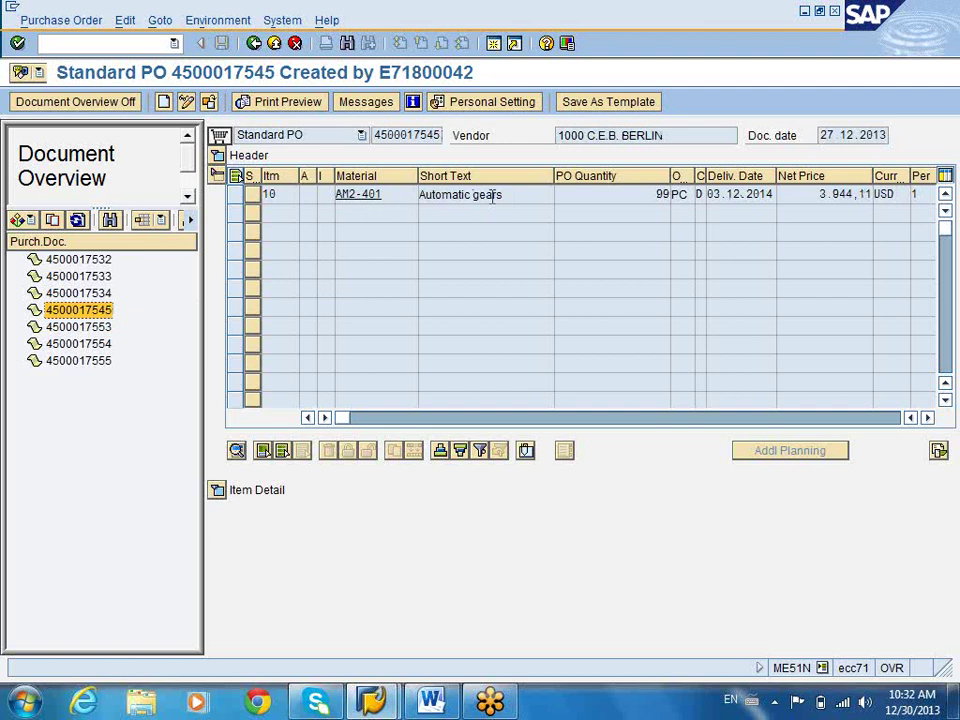
drag(503, 195, 419, 195)
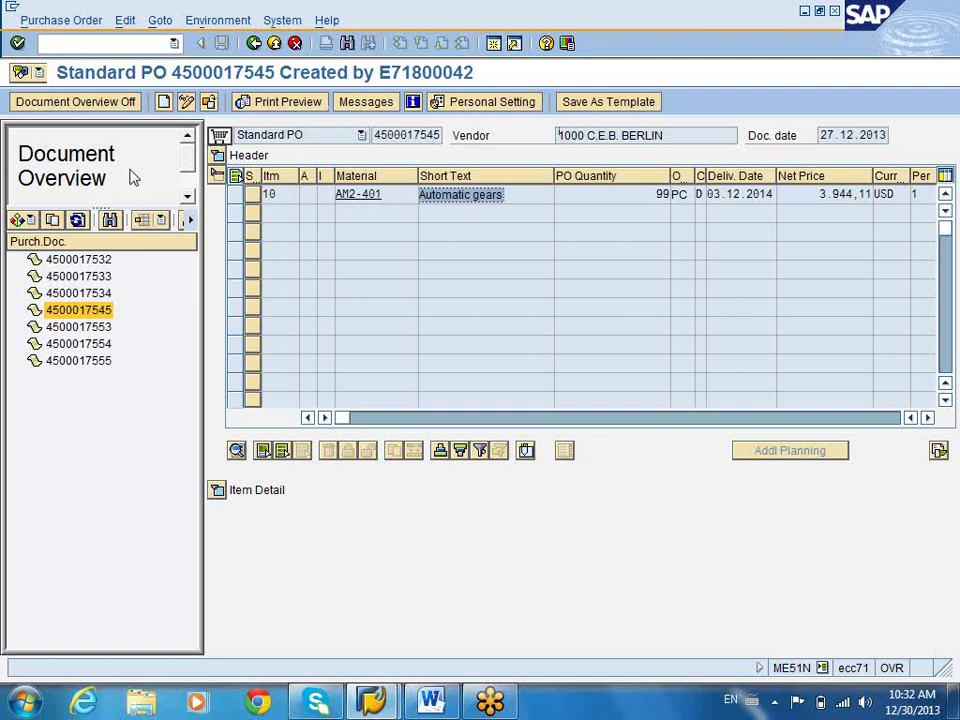
- List My purchase requisitions in the document overview and display the services requisition for Geometrie- u. Dynamik-Check
click(20, 219)
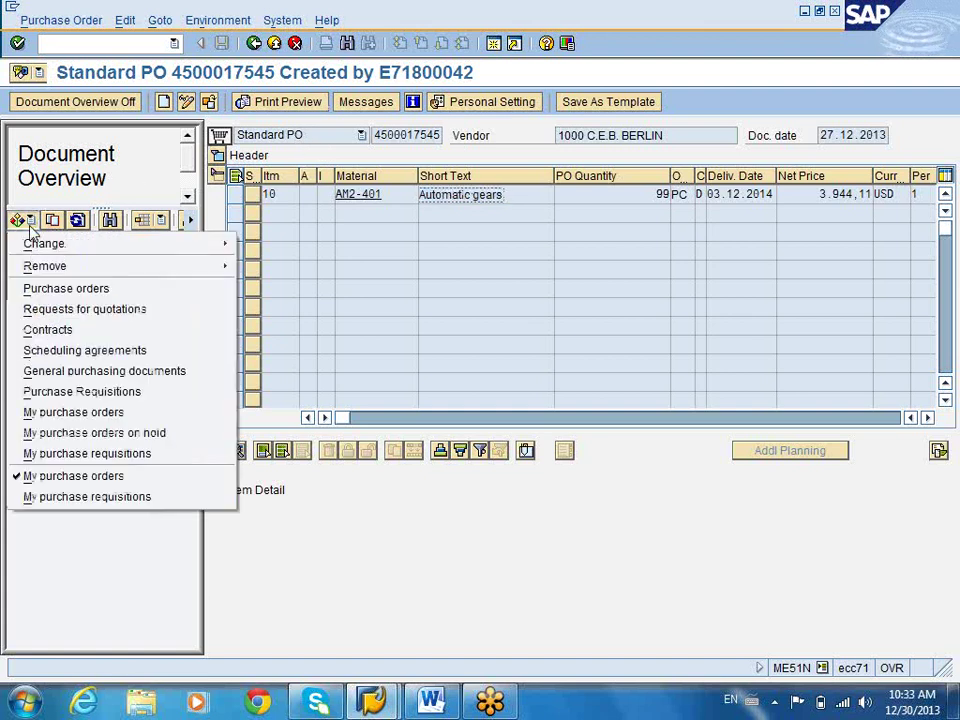
click(56, 455)
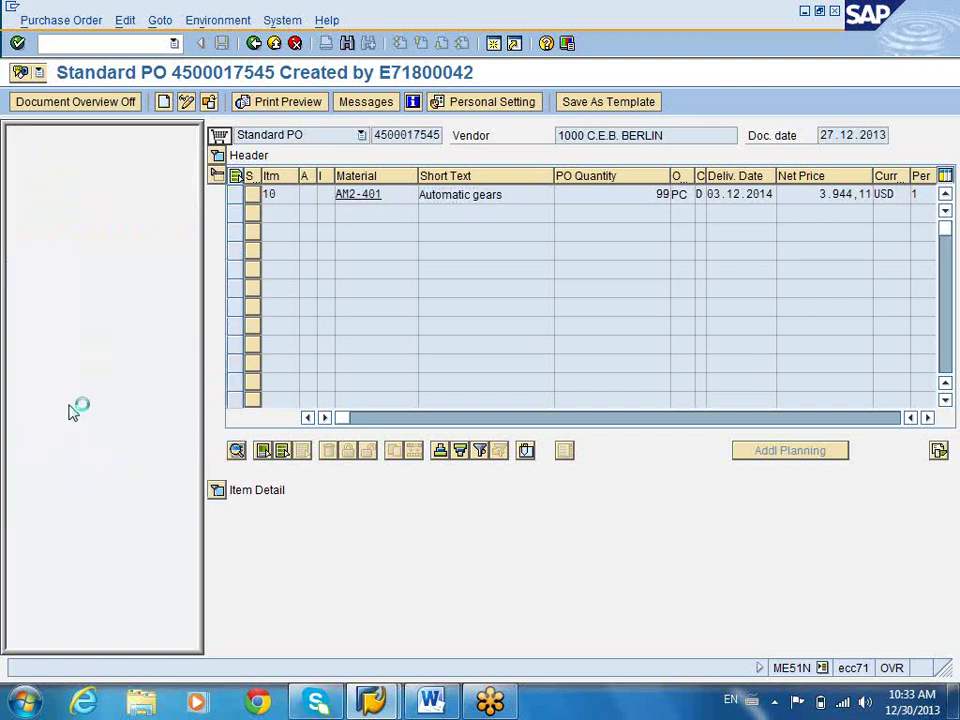
click(78, 279)
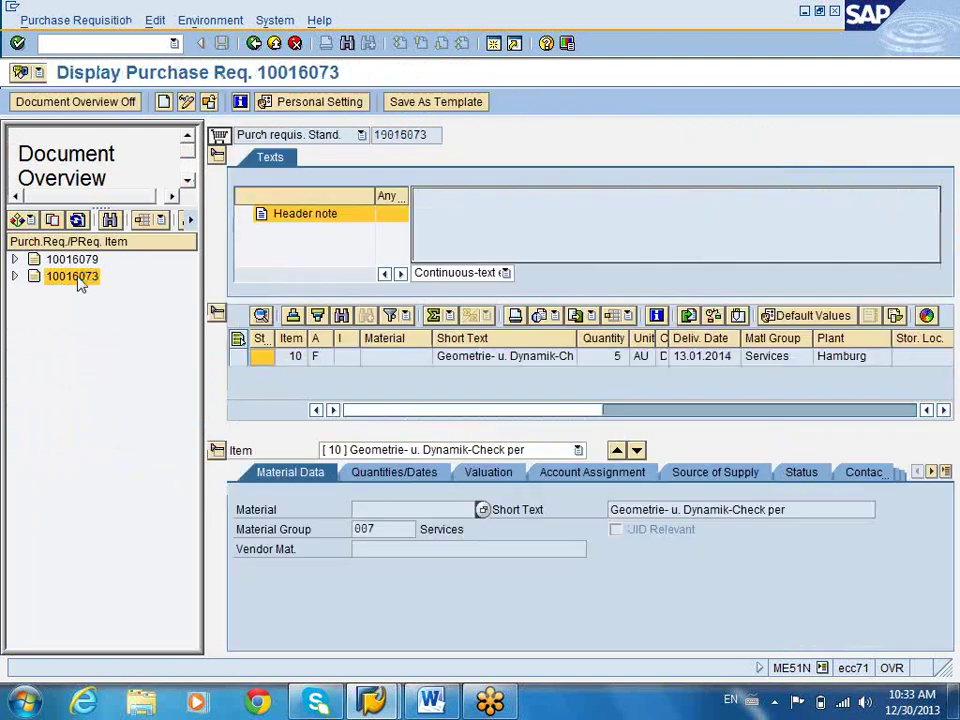
- Select the existing AM2-401 Automatic gears requisition and copy its item into a new purchase requisition
click(78, 260)
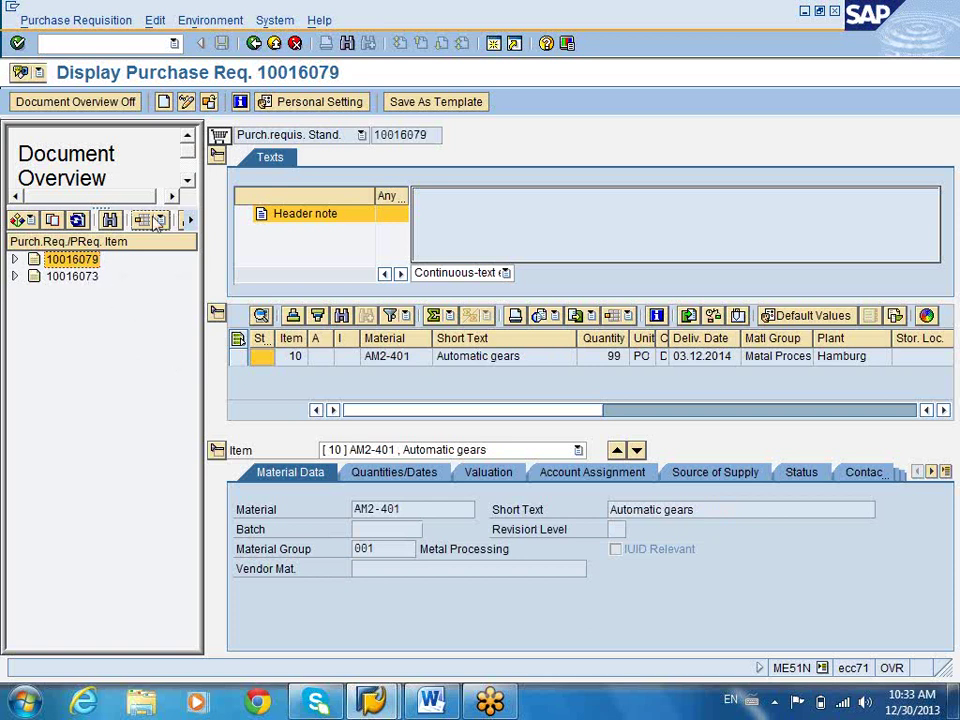
click(165, 108)
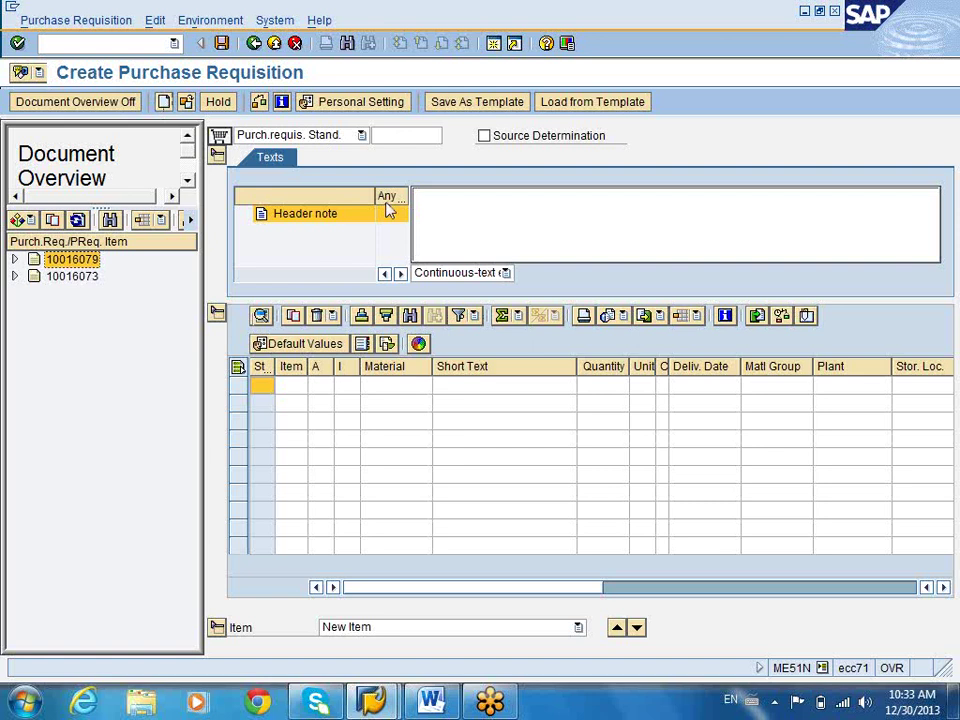
click(53, 223)
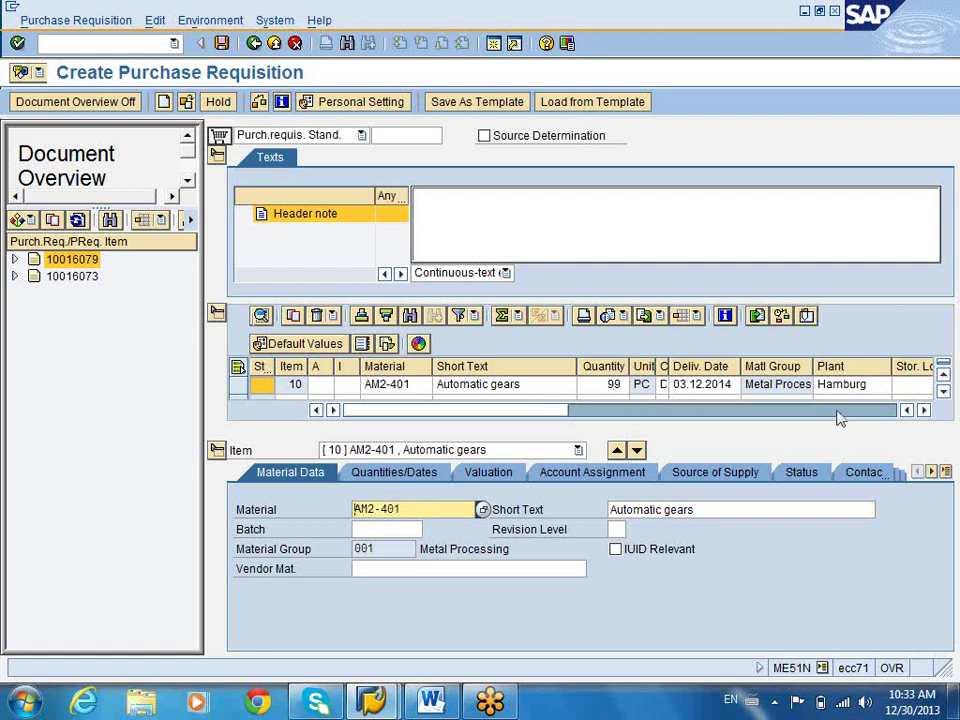
- Examine the copied item's purchasing organization, material data, quantities and dates, and account assignment
click(722, 412)
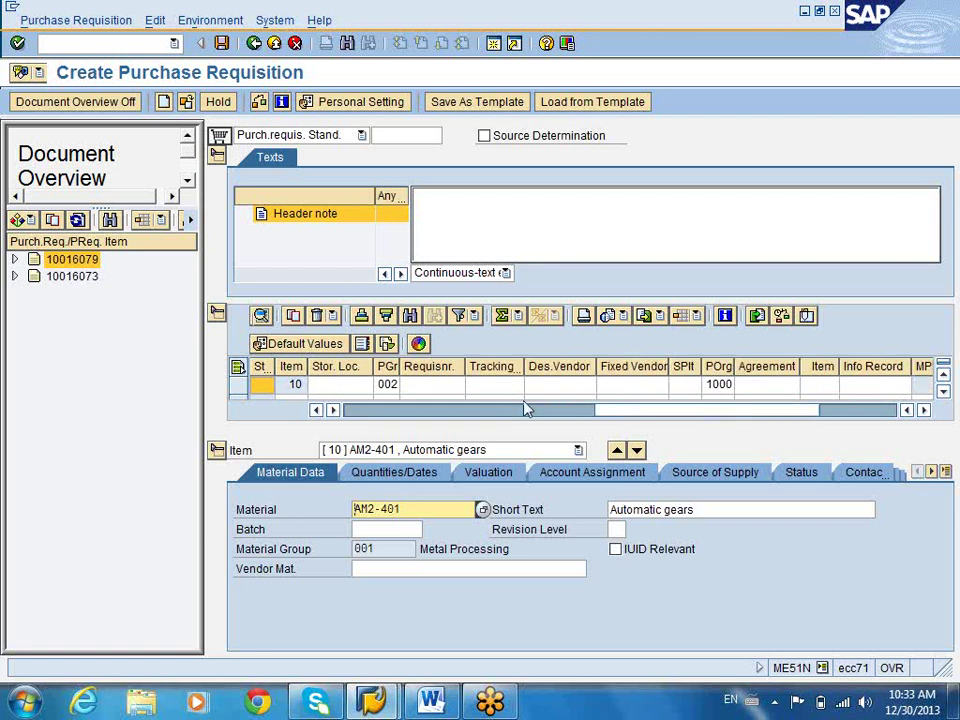
click(714, 385)
click(407, 410)
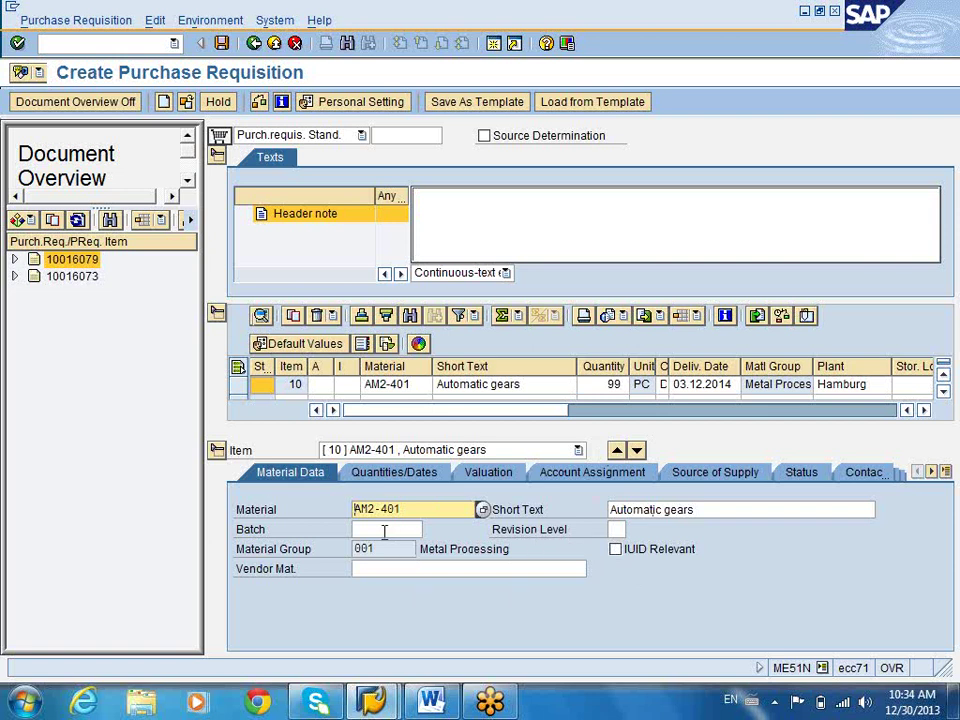
drag(415, 511, 326, 521)
click(378, 475)
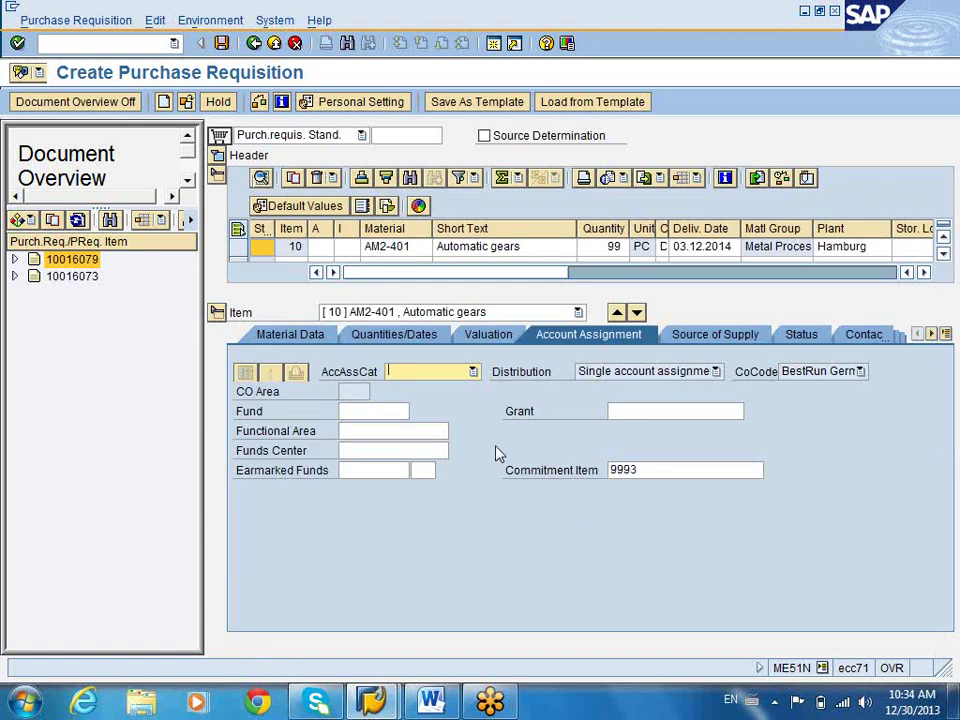
click(299, 334)
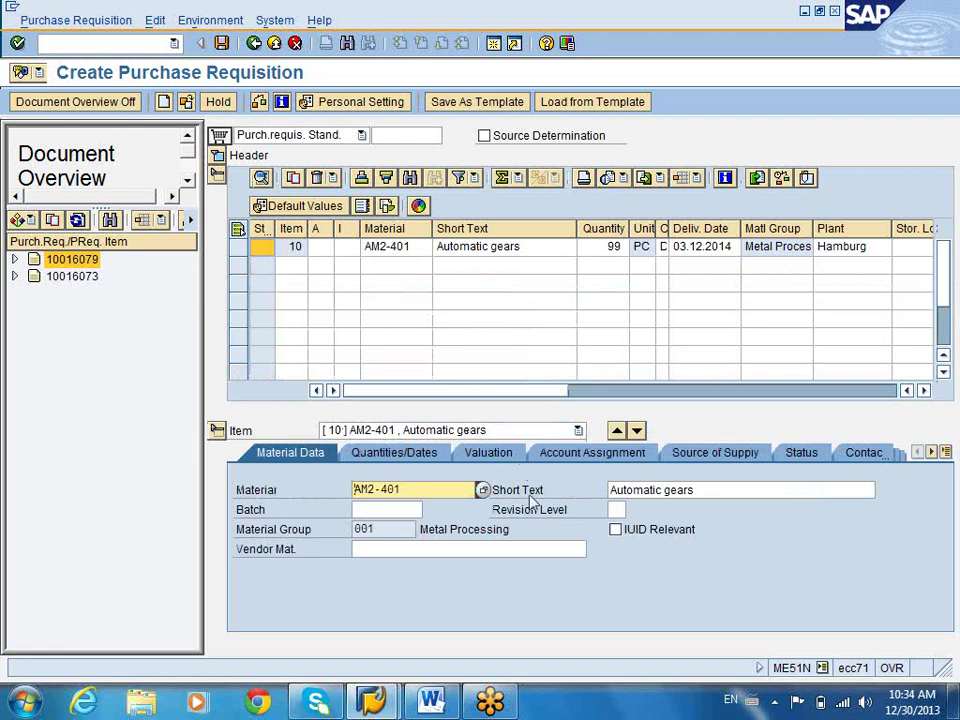
- Check the new purchase requisition for errors and save it
click(188, 104)
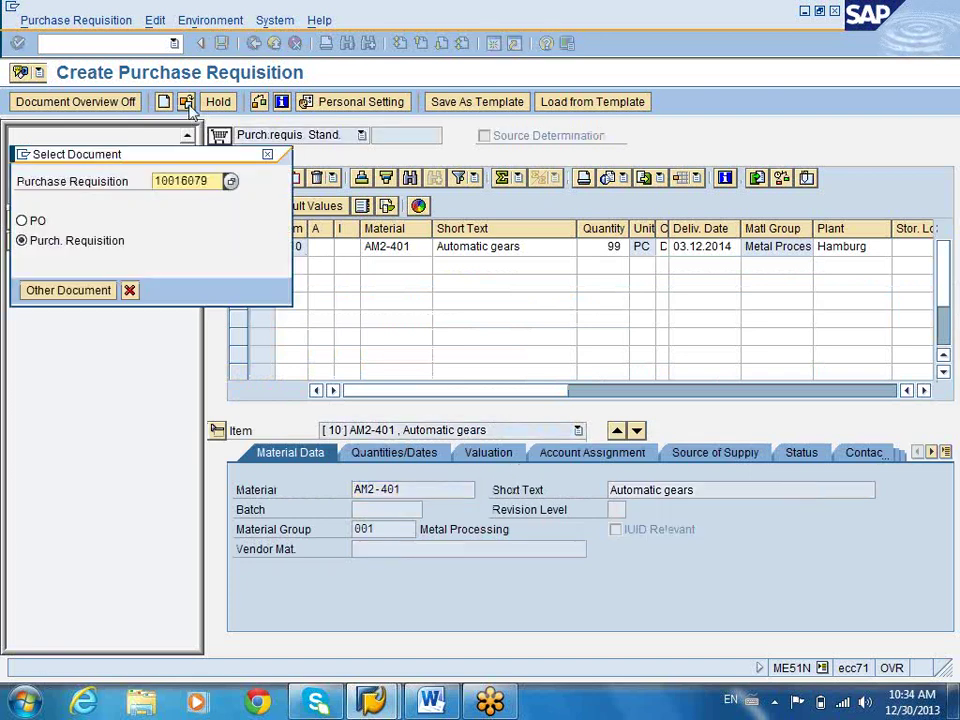
click(129, 290)
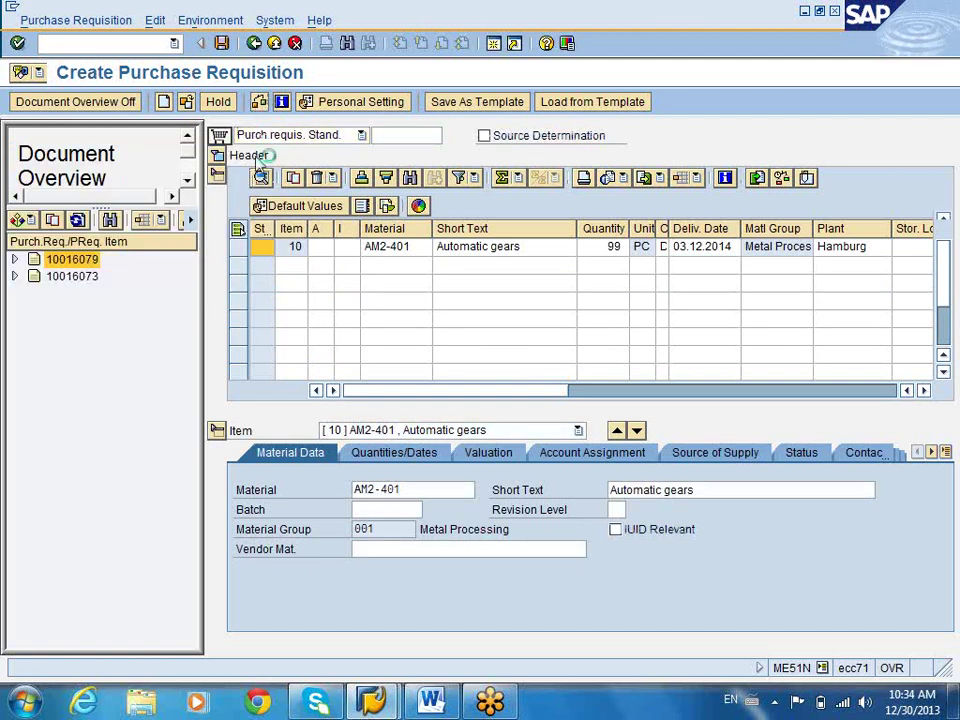
key(ctrl+F2)
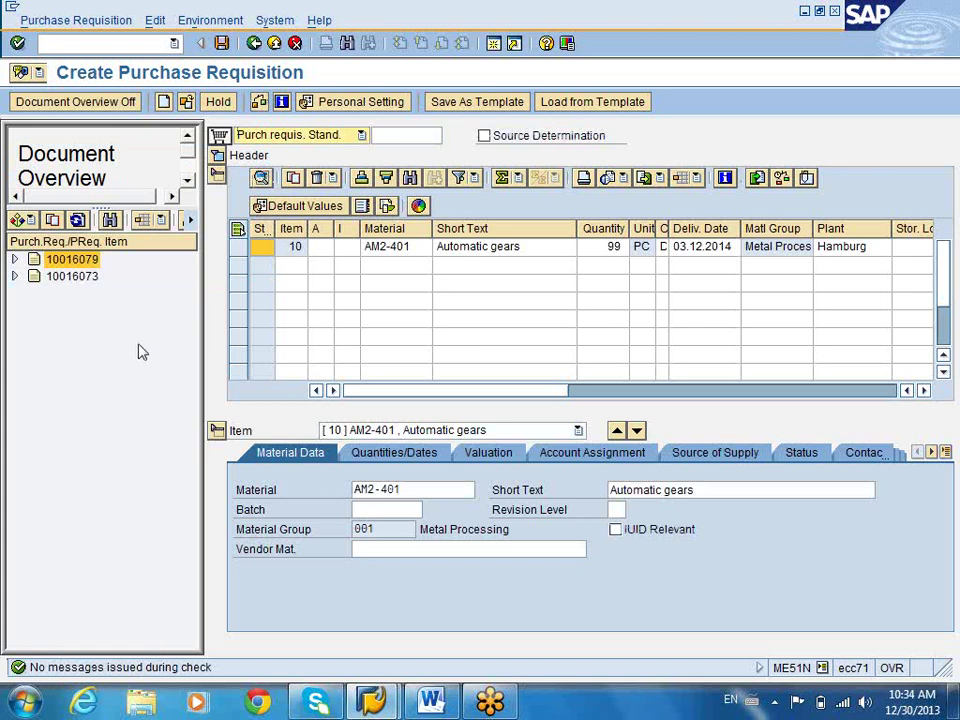
click(222, 43)
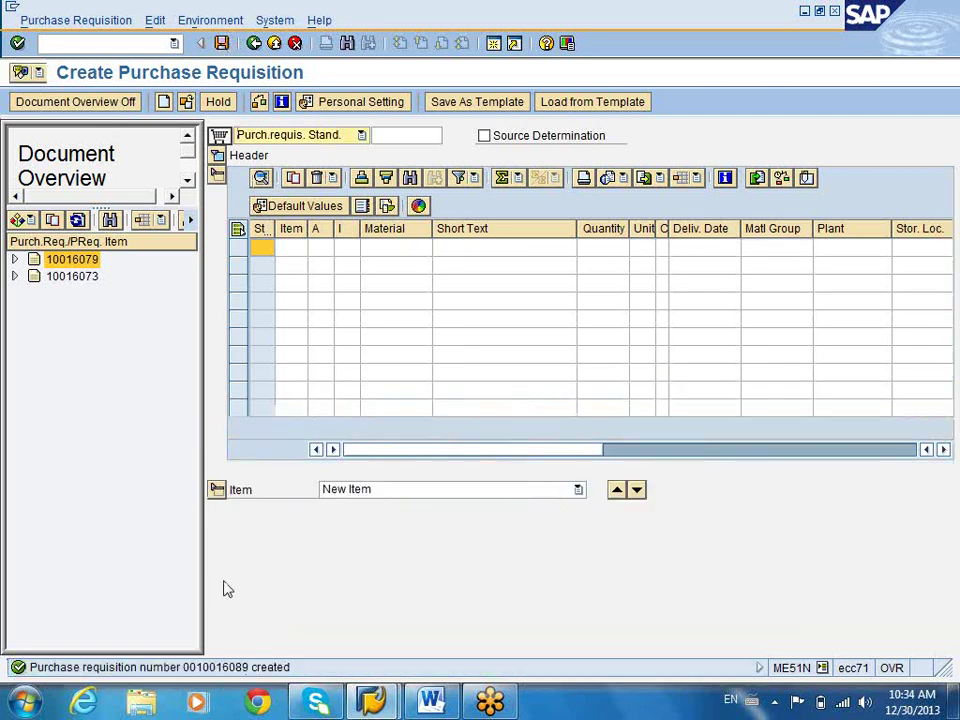
- Refresh the document overview and display the newly saved purchase requisition with its document number
click(77, 221)
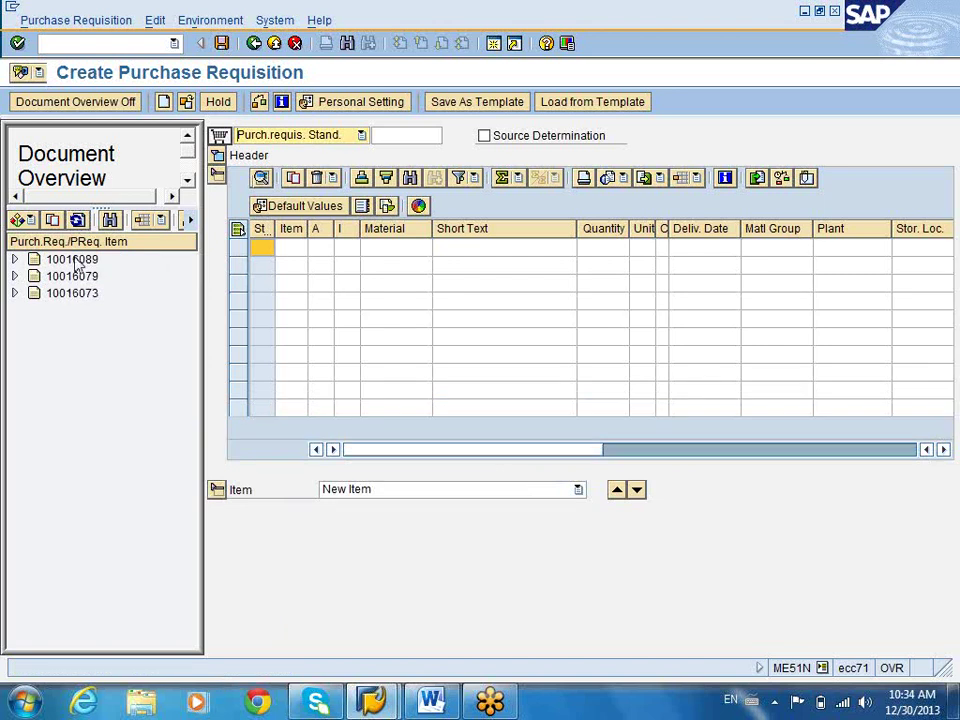
click(77, 260)
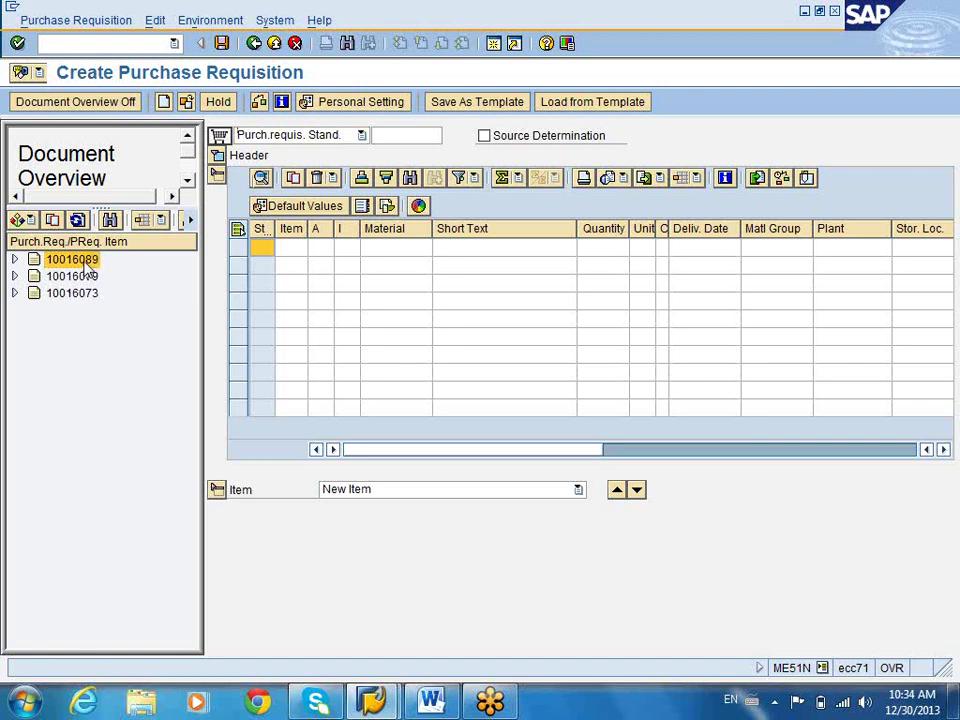
double_click(85, 262)
double_click(436, 134)
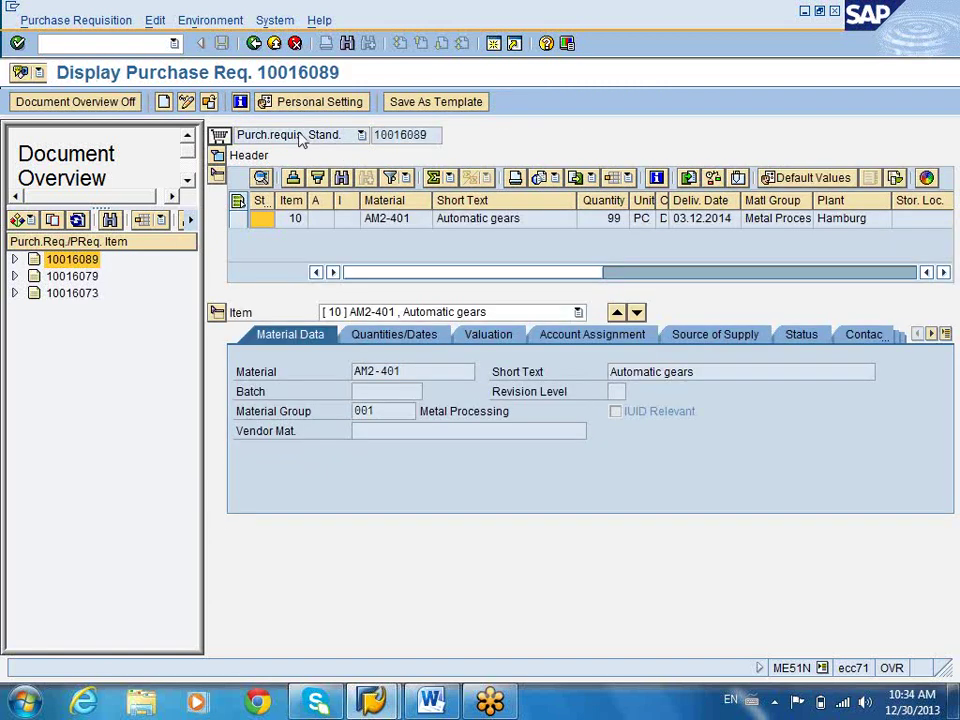
- Copy the document number of the displayed purchase requisition
click(429, 134)
drag(429, 134, 370, 160)
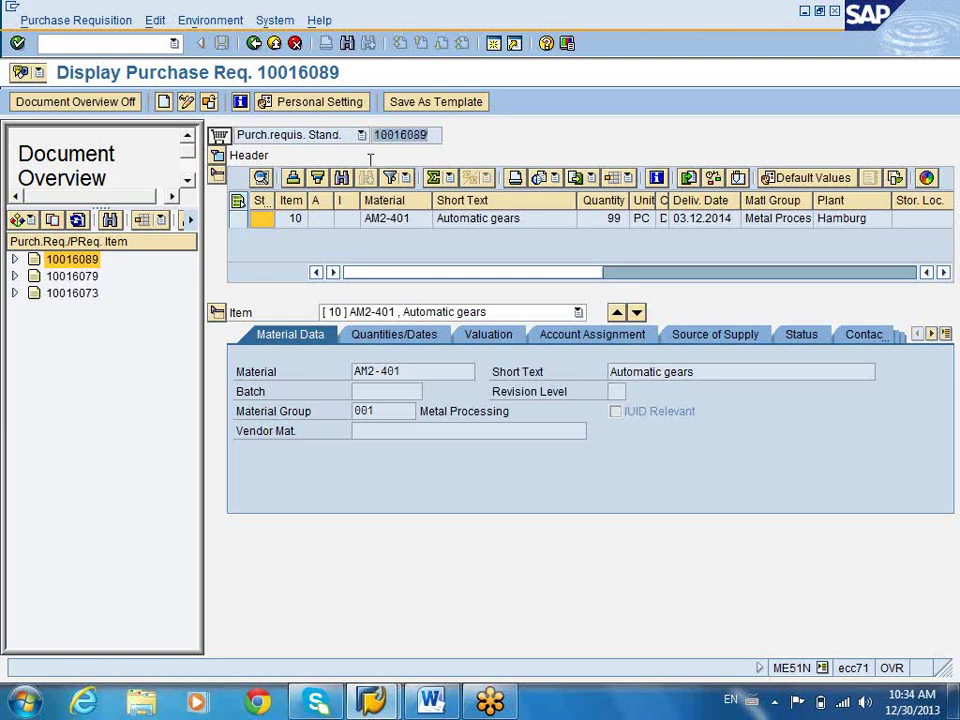
key(ctrl+c)
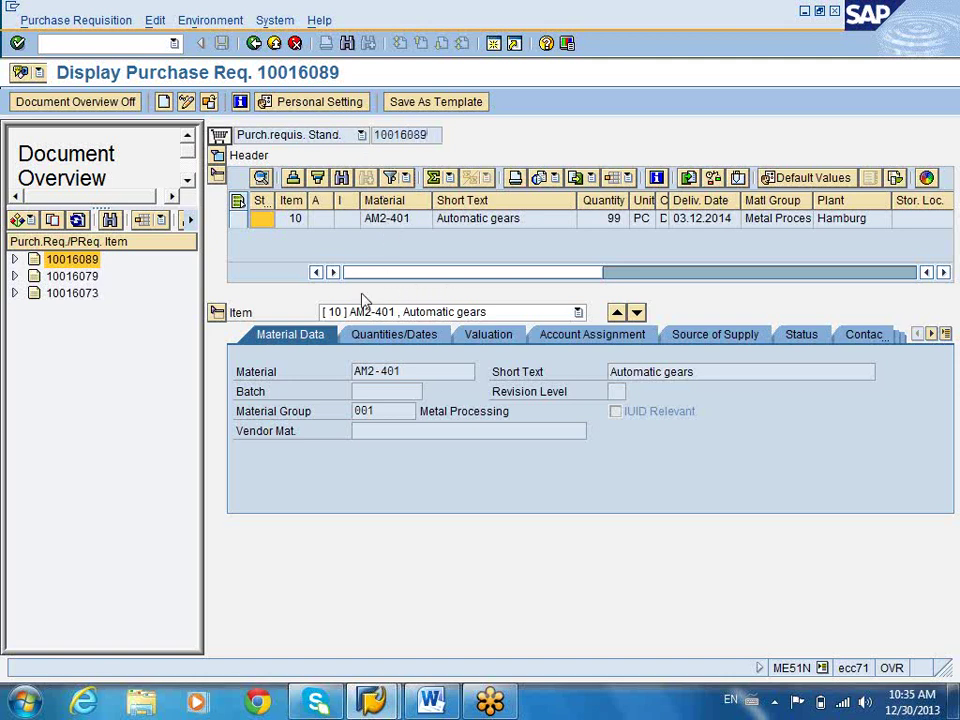
- Leave the requisition, start a standard purchase order with ME21N, and adopt the newly saved Automatic gears requisition into it
click(254, 43)
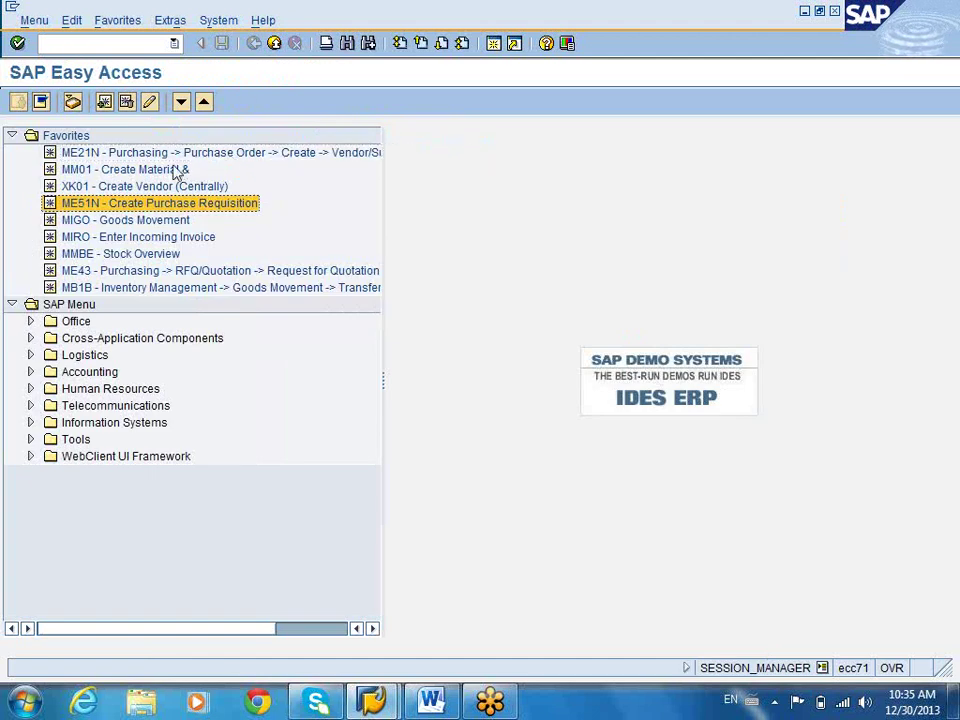
double_click(175, 155)
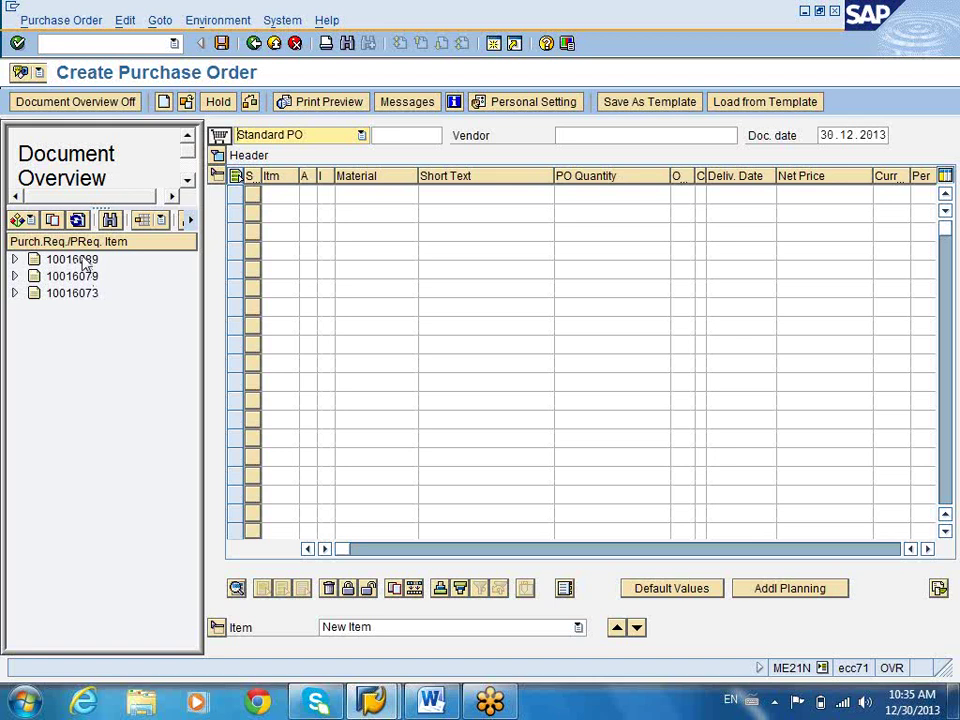
click(84, 262)
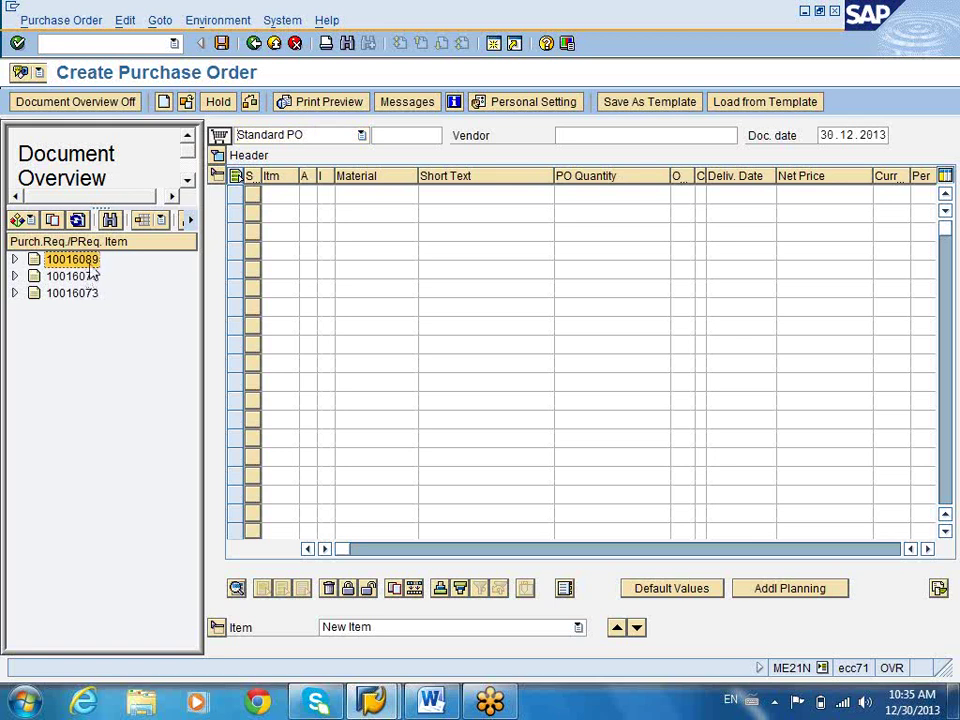
click(52, 219)
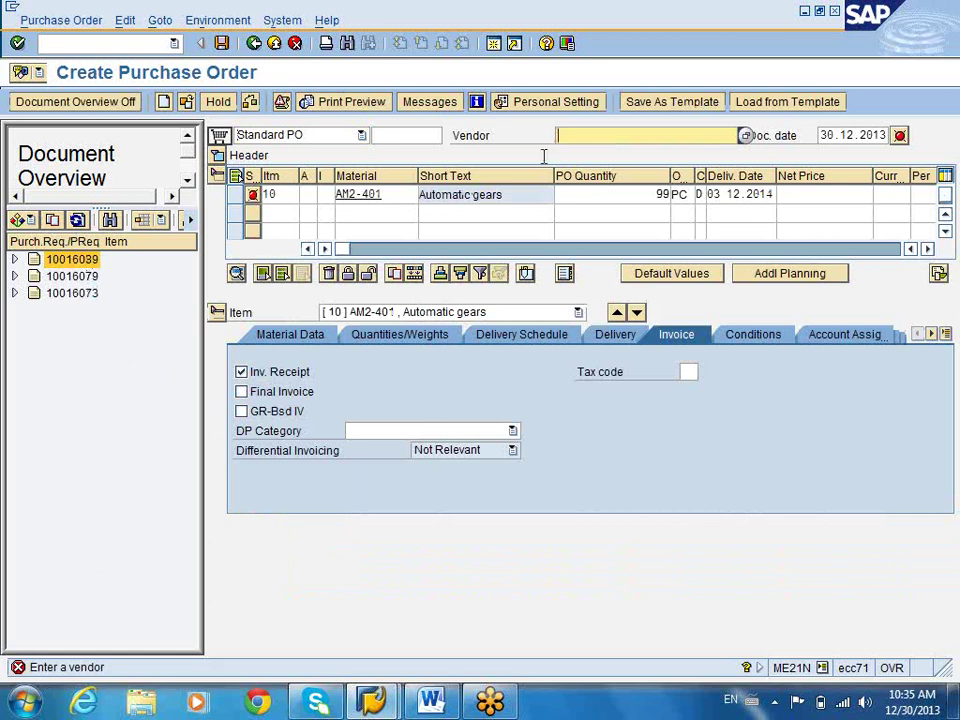
- Assign vendor 1000 to the purchase order and set the Automatic gears item's net price to 19 USD
text(1000)
key(Return)
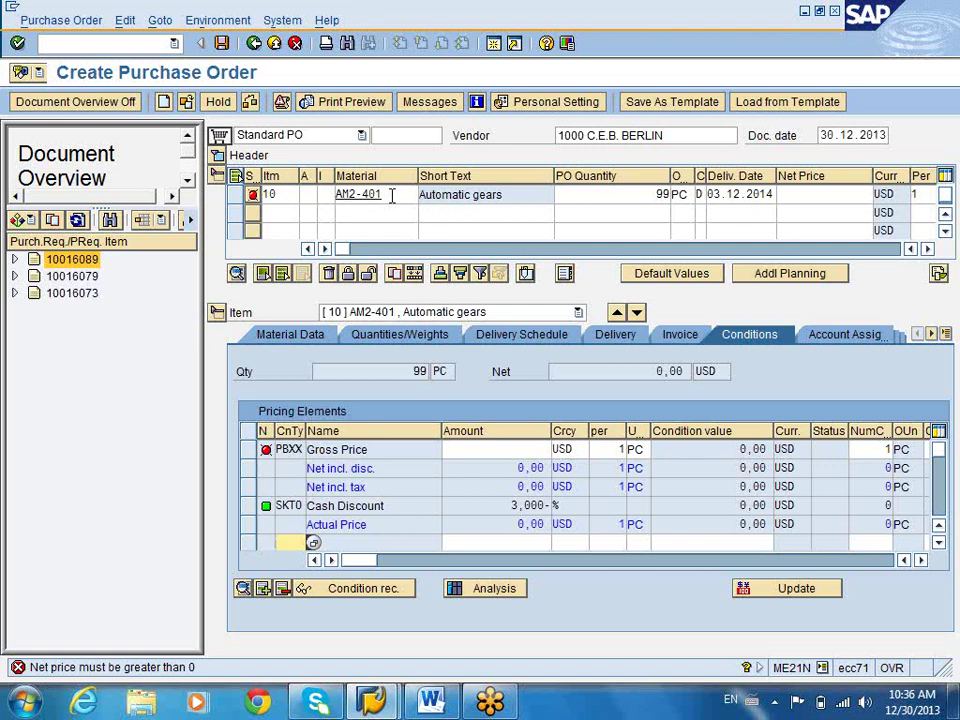
click(822, 195)
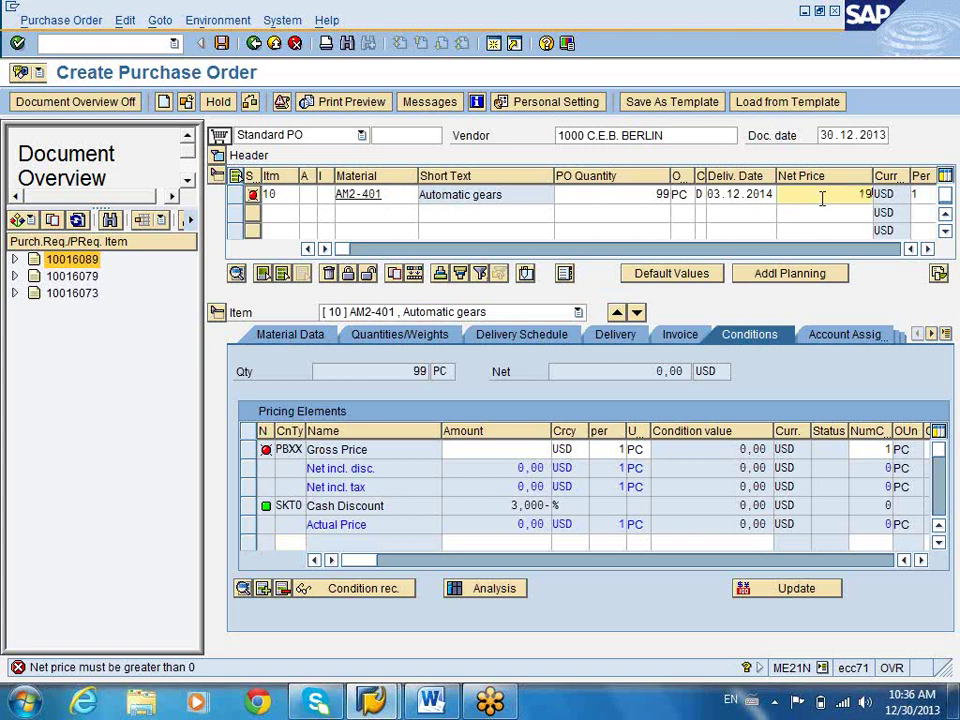
key(Return)
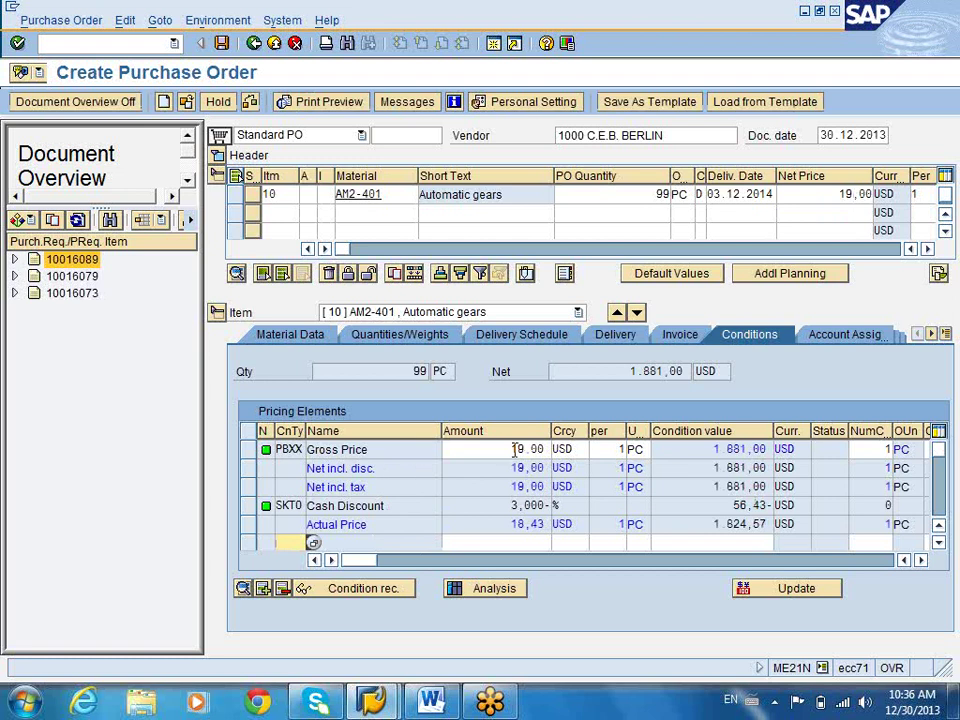
- Examine the item's pricing conditions, material data, quantities and weights, invoice settings and account assignment
double_click(508, 527)
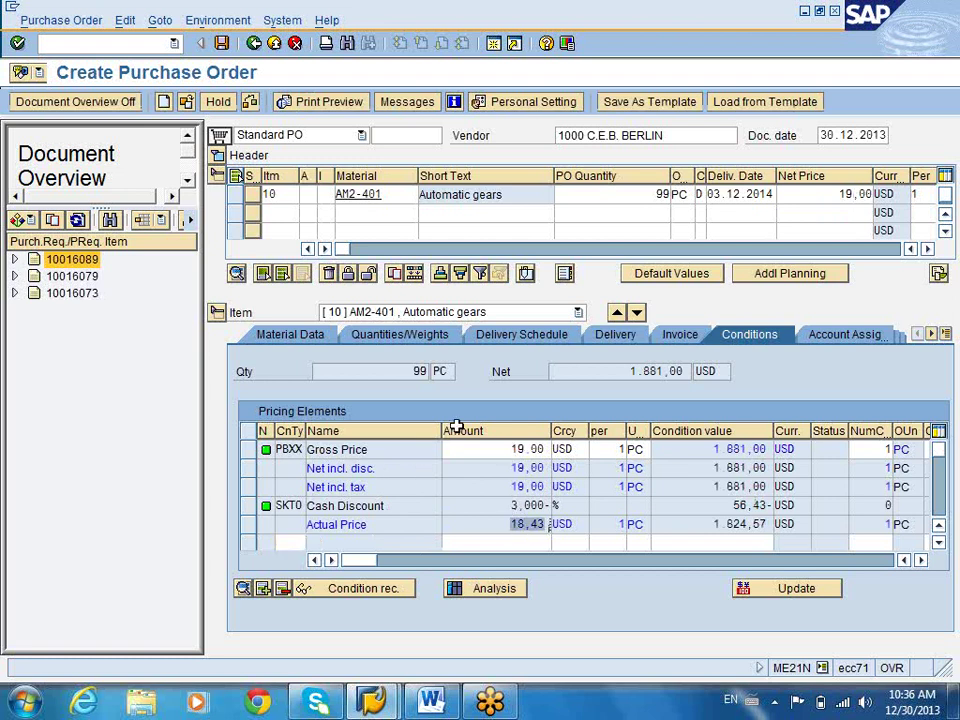
click(302, 336)
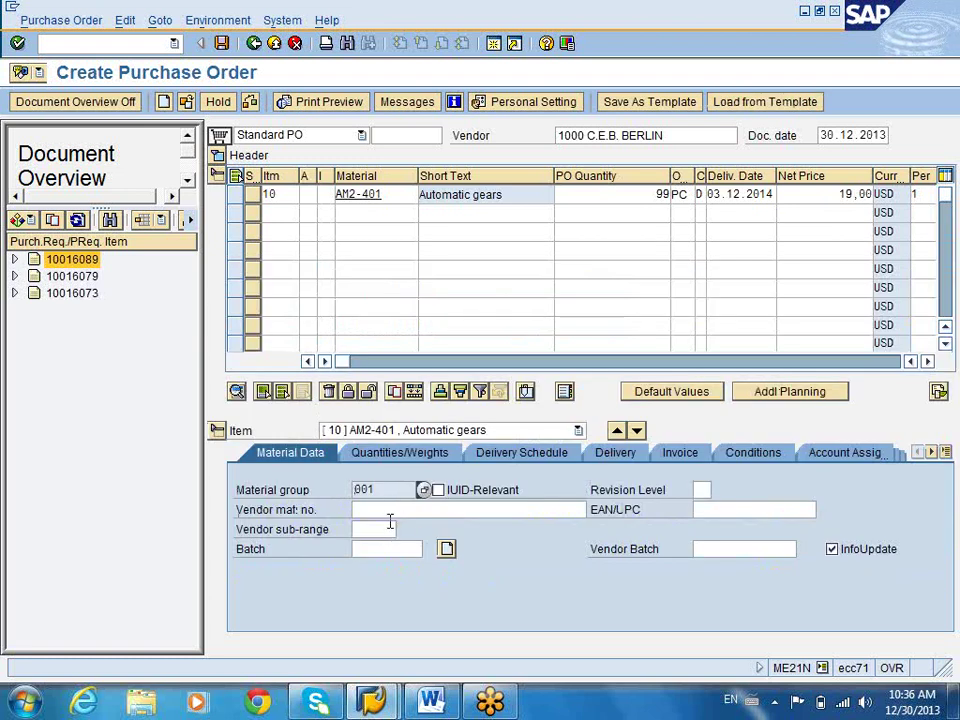
click(385, 453)
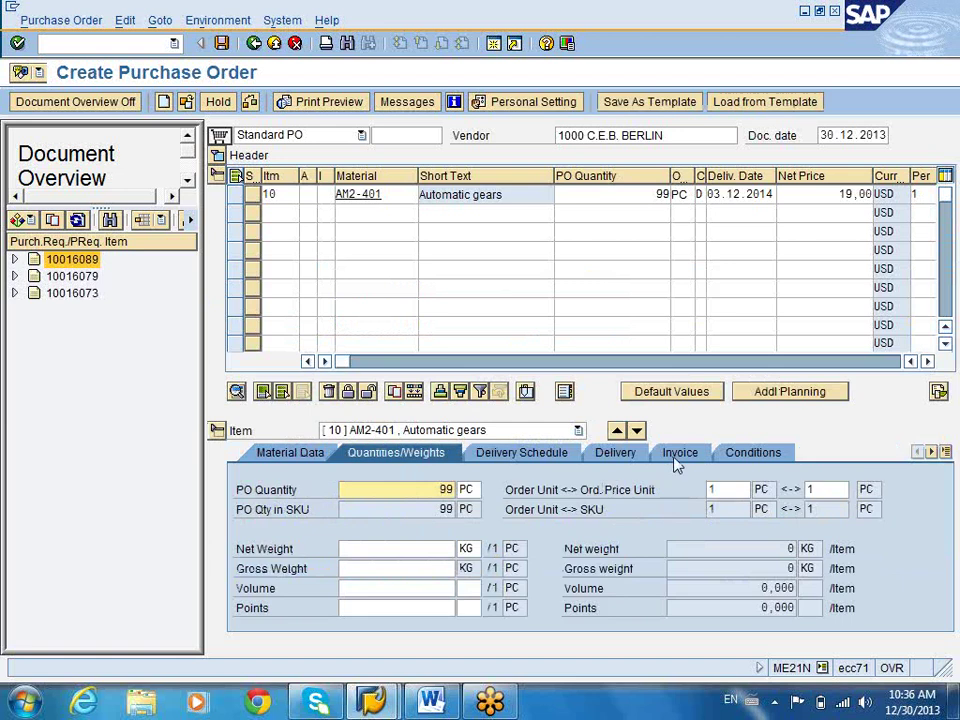
click(675, 458)
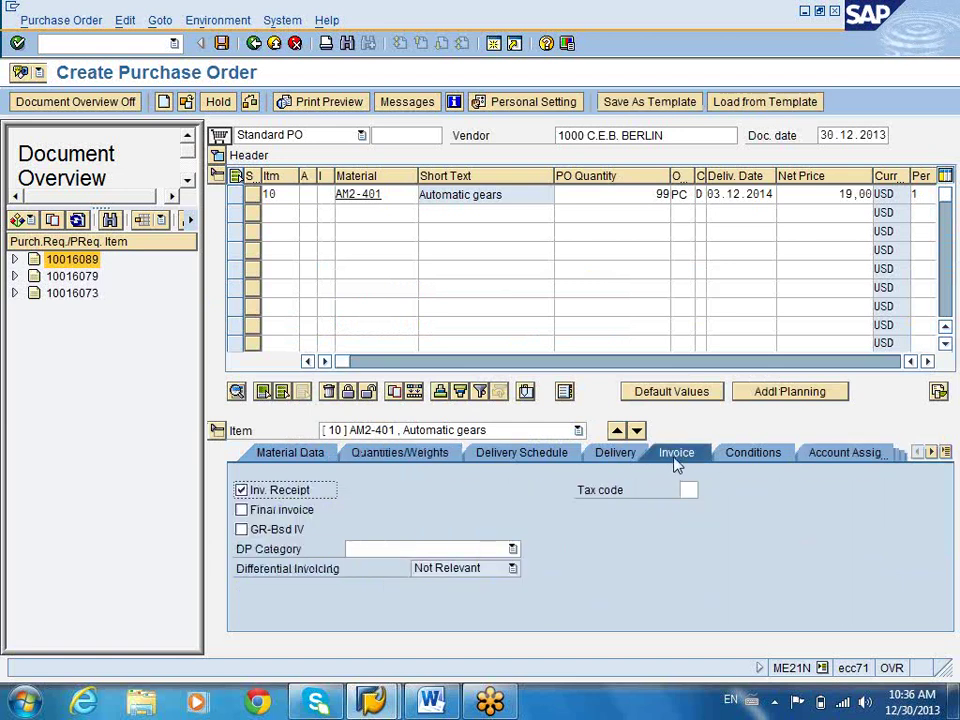
click(822, 456)
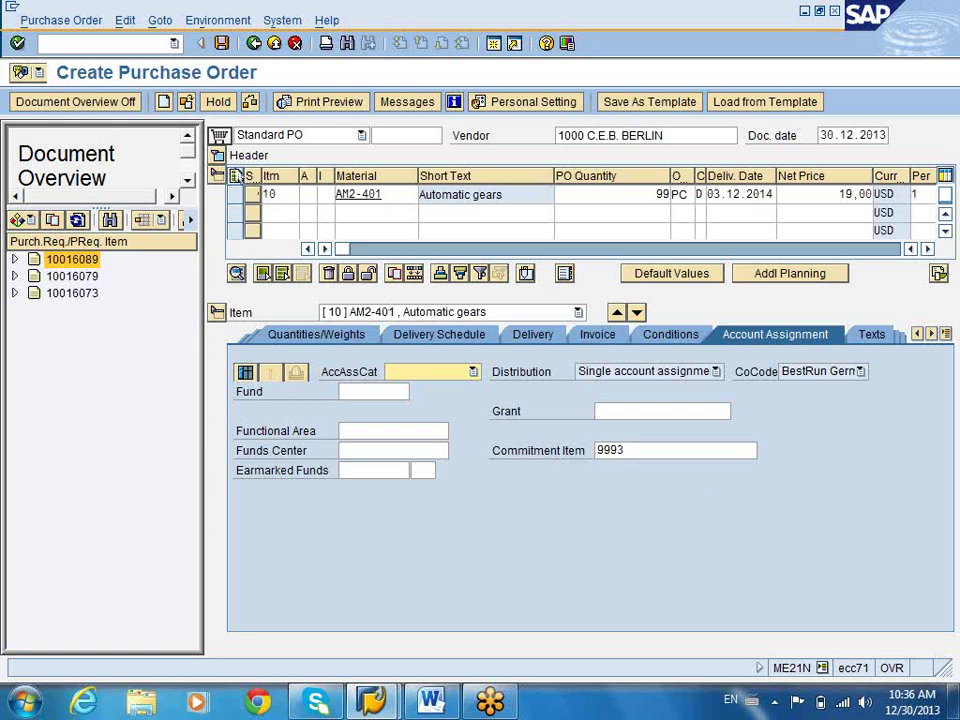
- Examine the purchase order header's organizational data, partners and communication details
click(217, 155)
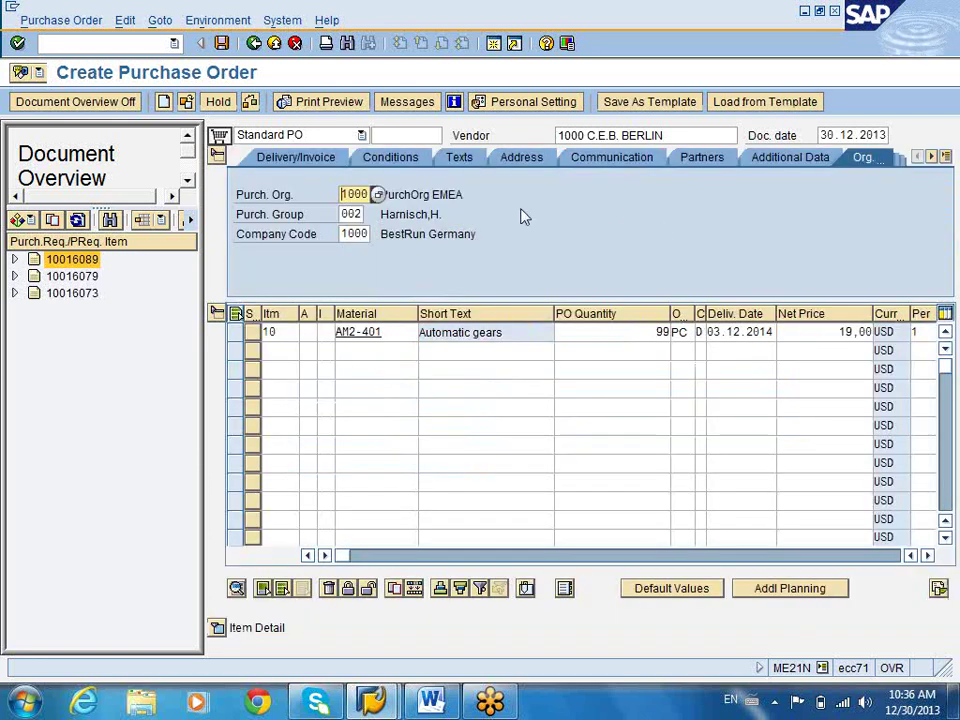
drag(341, 195, 373, 234)
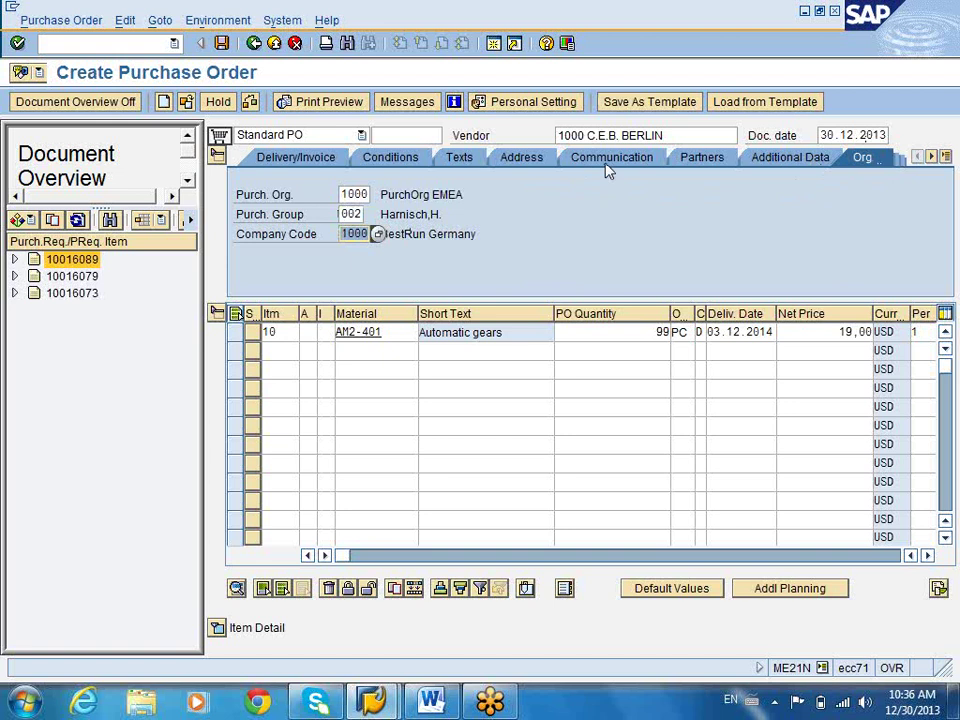
click(690, 166)
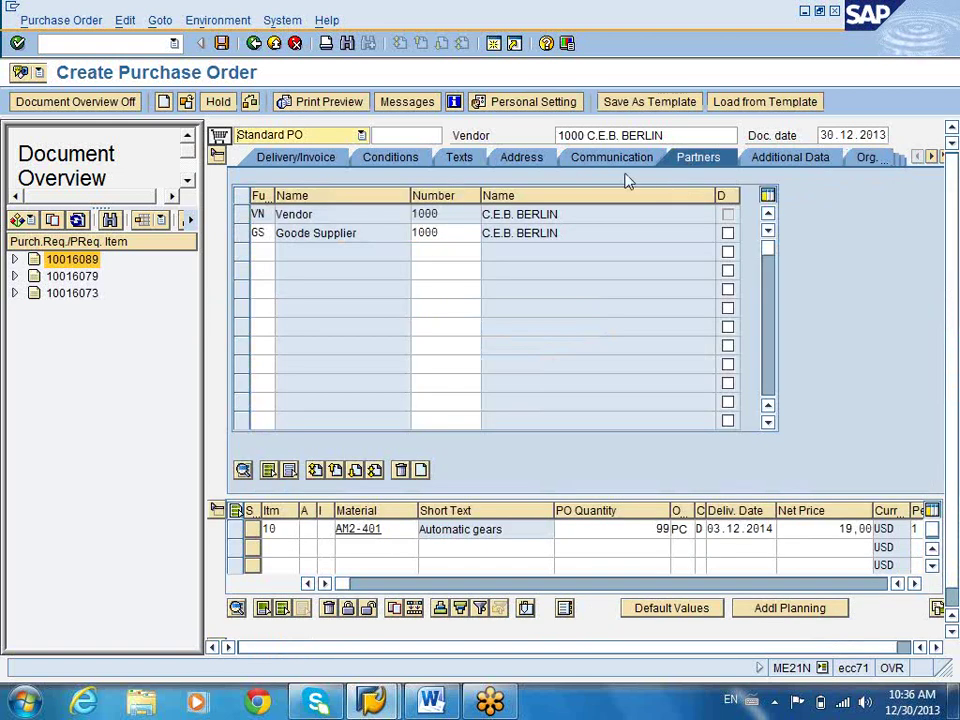
click(593, 166)
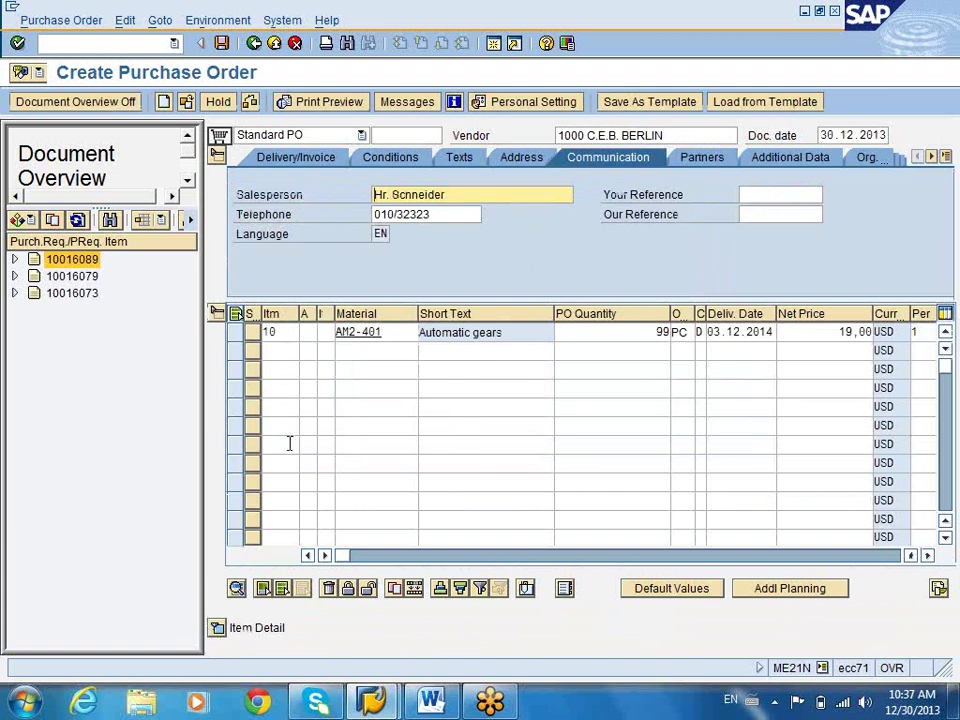
- Enter "Automatic gears for Manufacturing" as the item text of the AM2-401 item
click(250, 628)
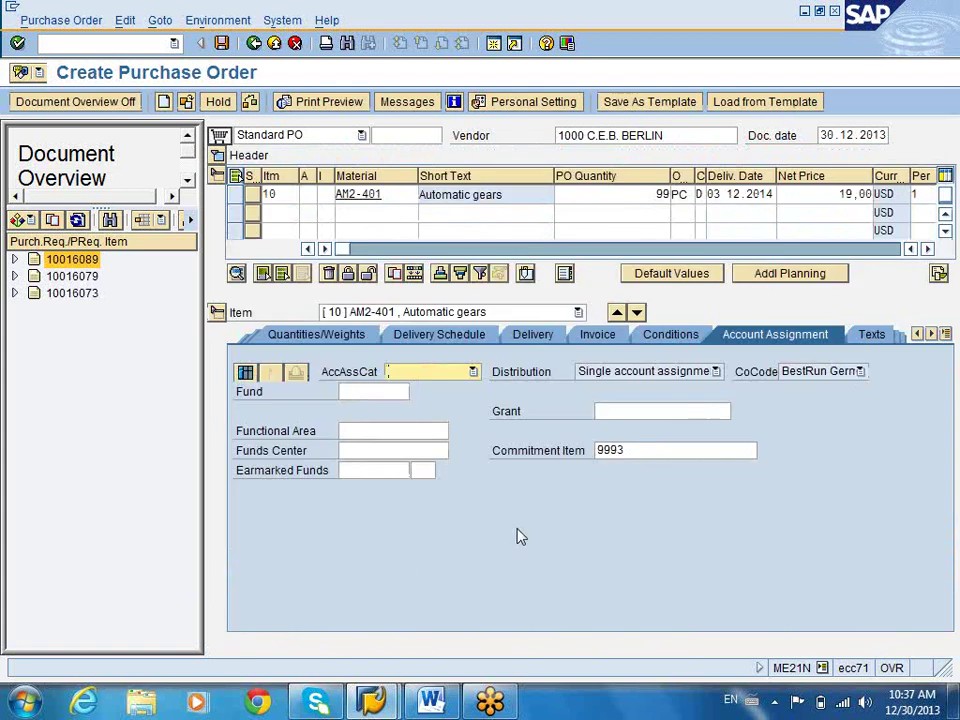
click(947, 335)
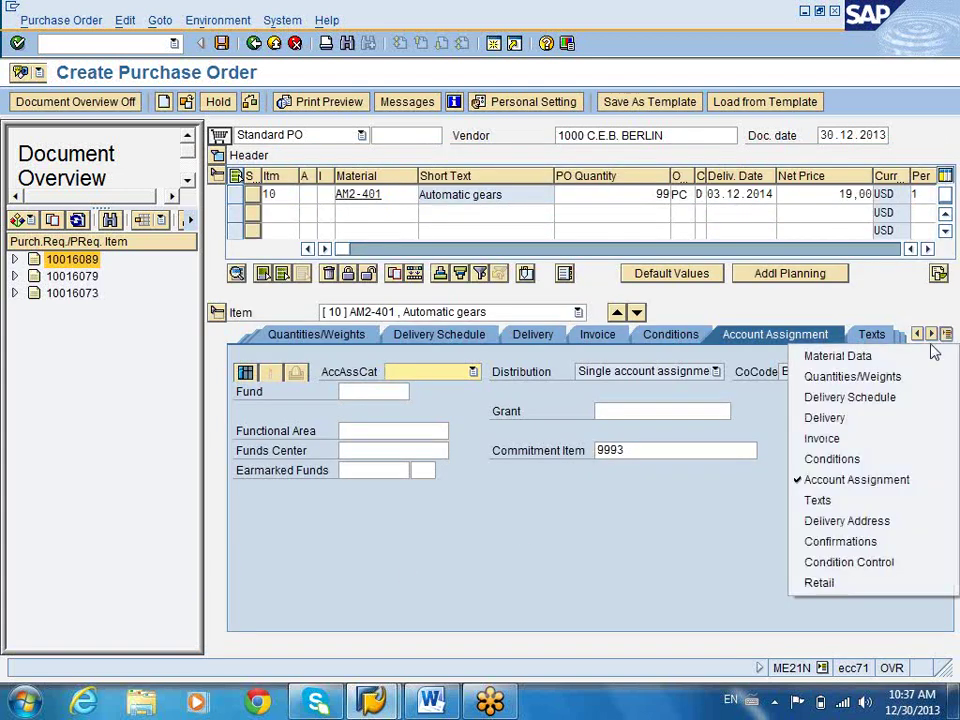
click(817, 500)
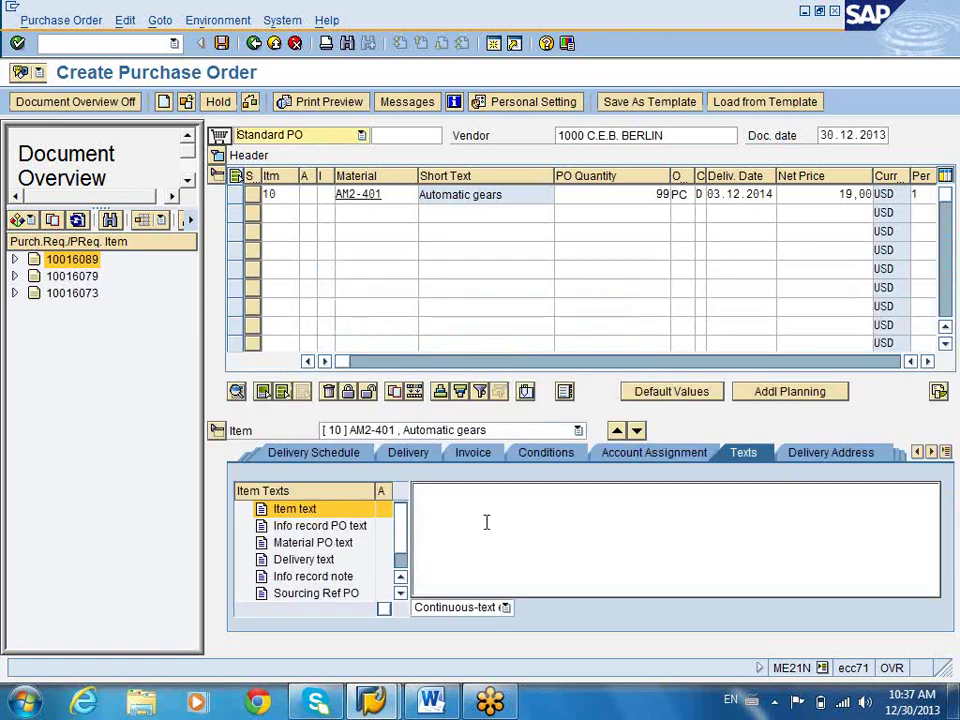
click(485, 522)
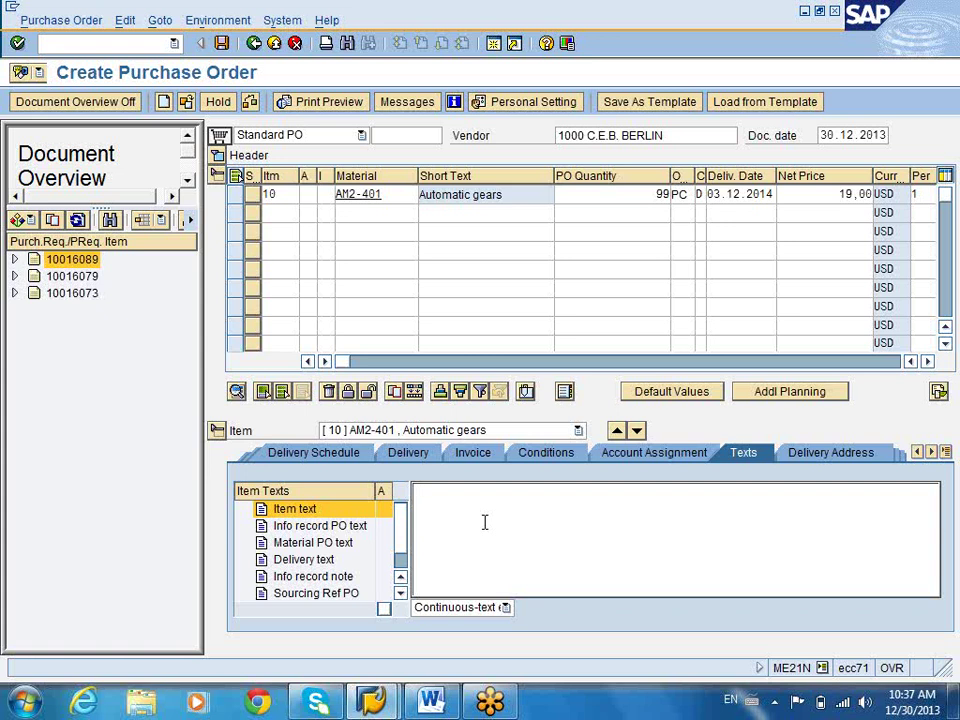
text(Automatic gee)
text(rs for)
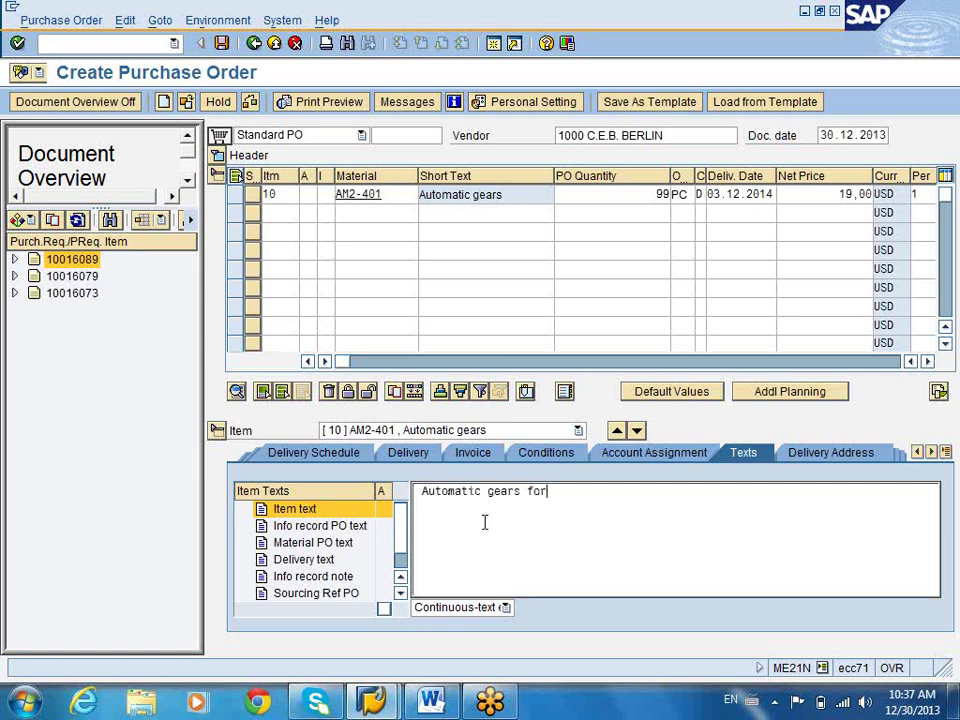
text( Manufacturing)
- Look through the item's delivery text, material PO text and info record note
click(320, 560)
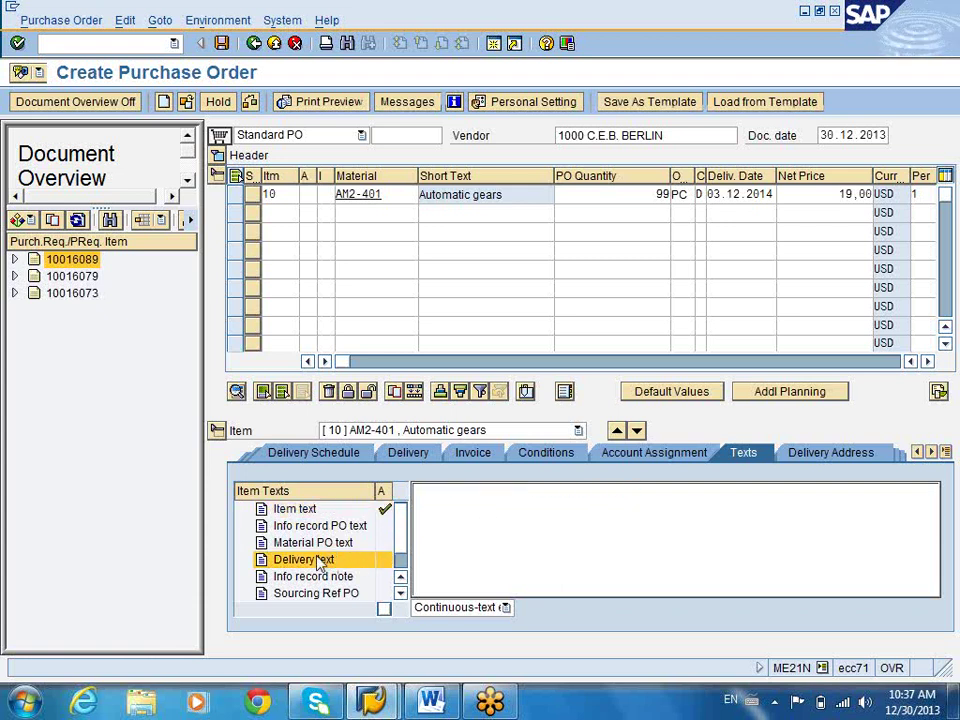
click(318, 545)
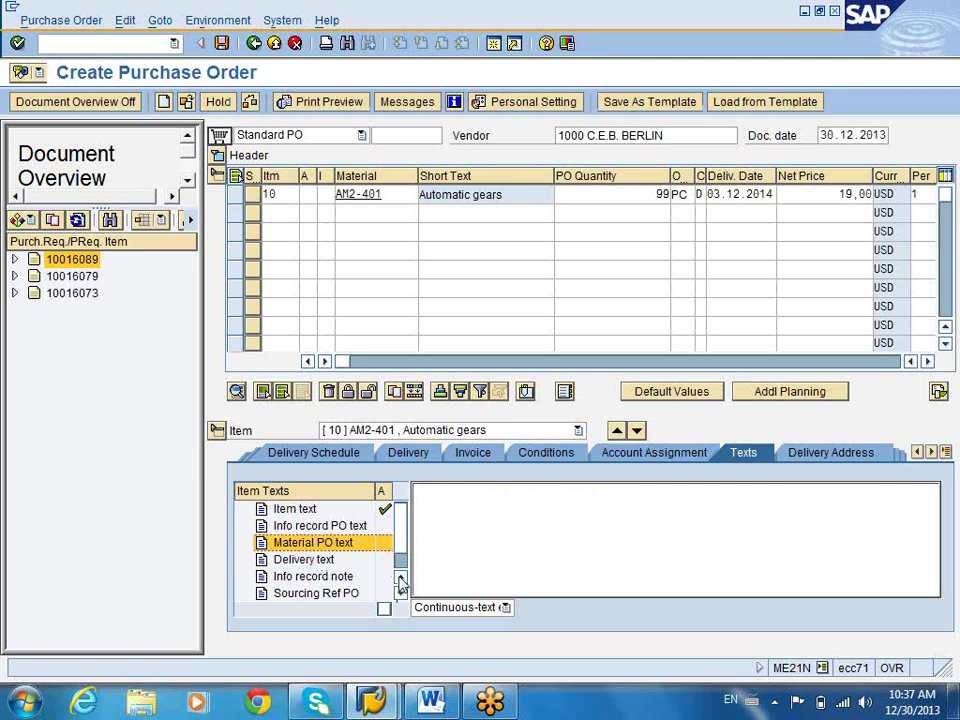
scroll(399, 572, down, 1)
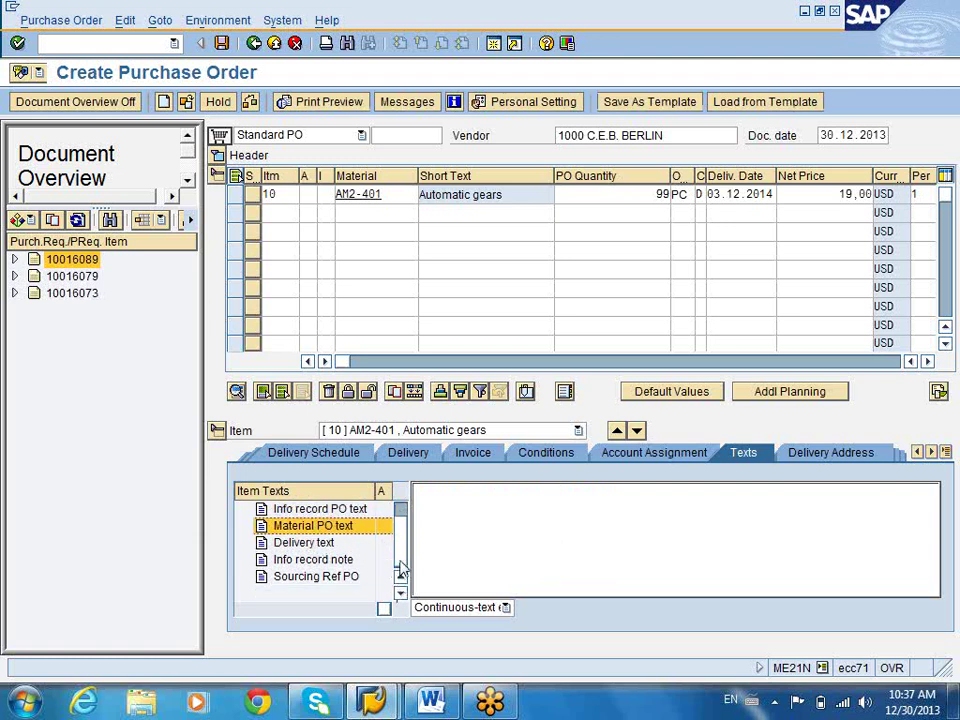
click(340, 560)
scroll(402, 520, up, 1)
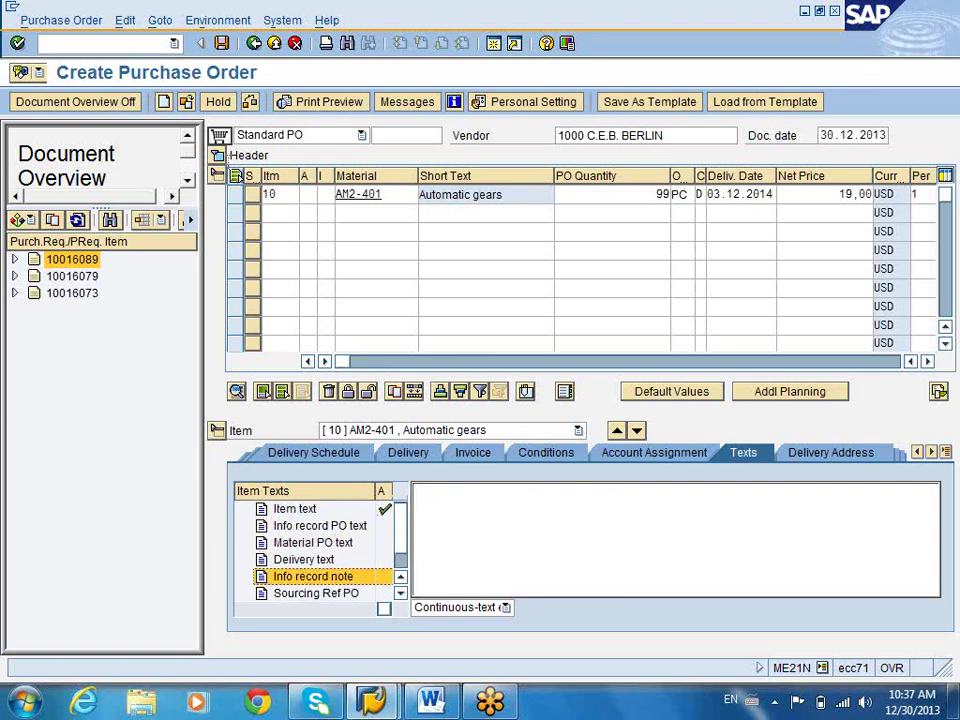
- Enter "This will be for net 30" as the purchase order header's terms of delivery text
click(217, 157)
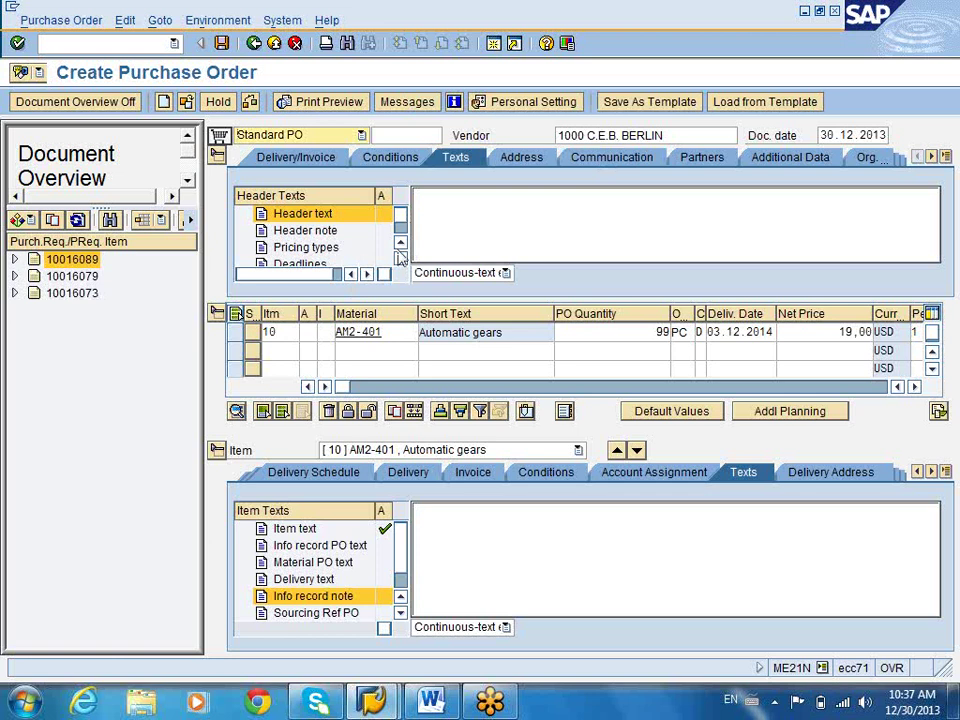
click(400, 258)
click(400, 258)
click(315, 247)
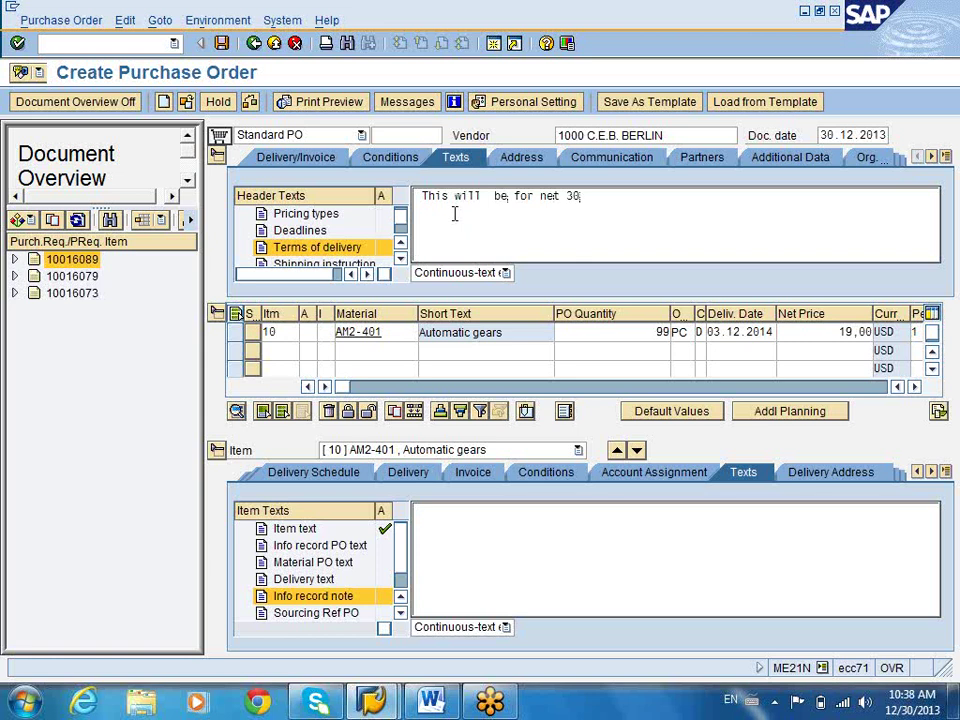
- Enter "Items has to be shipped in 10 days and well packed" as the header's shipping instructions
scroll(310, 230, down, 1)
click(360, 248)
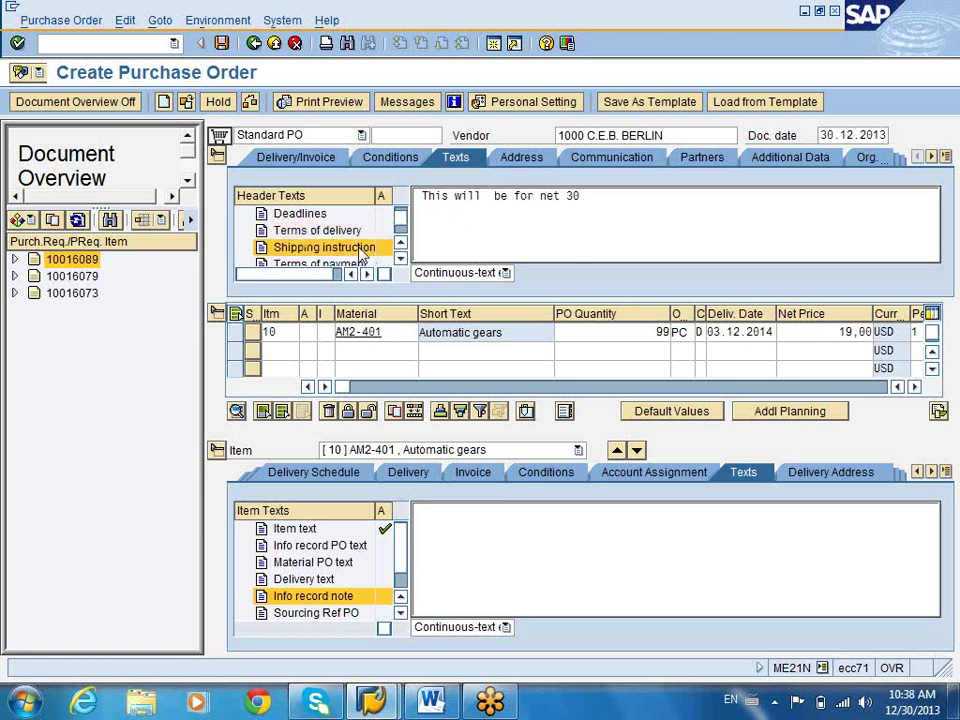
click(511, 224)
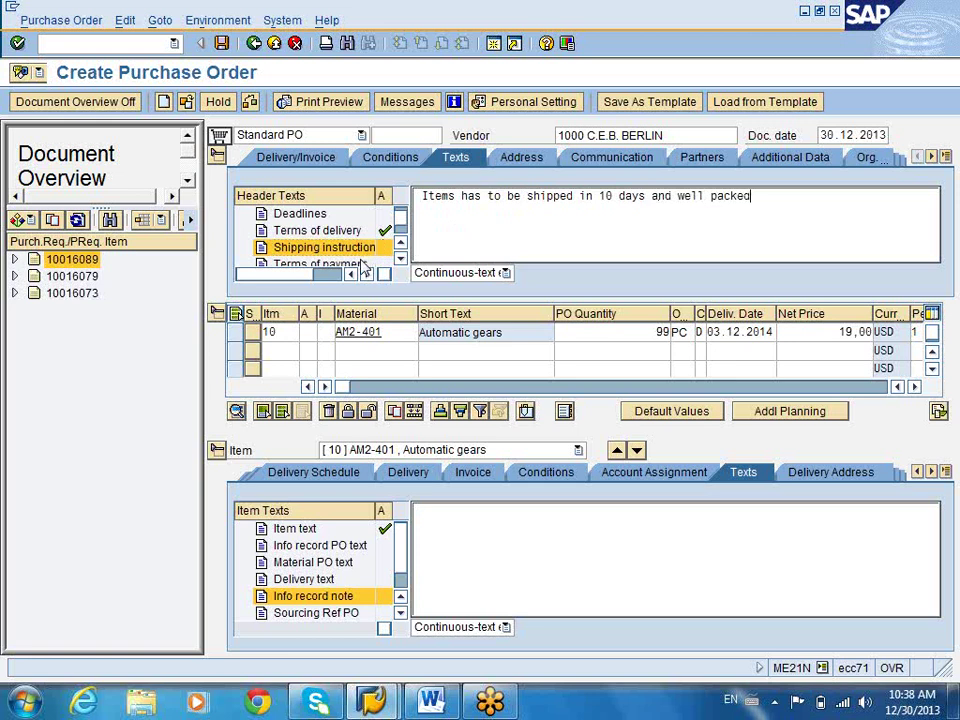
- Enter "Net 30" as the header's terms of payment and "We expect one year parts and labor" as its warranties text
click(400, 259)
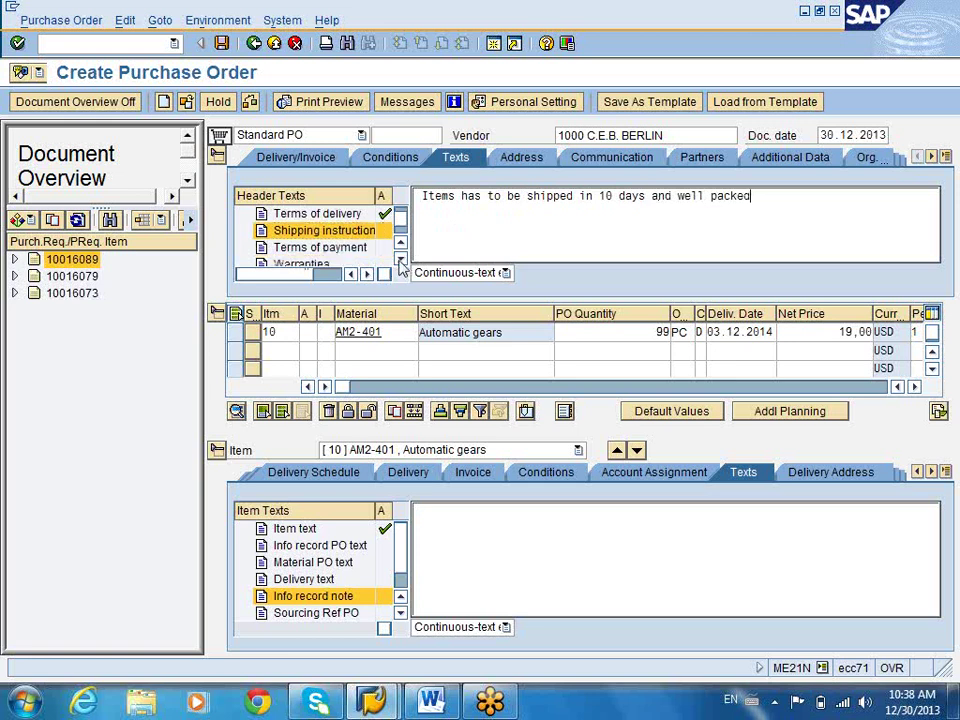
click(379, 248)
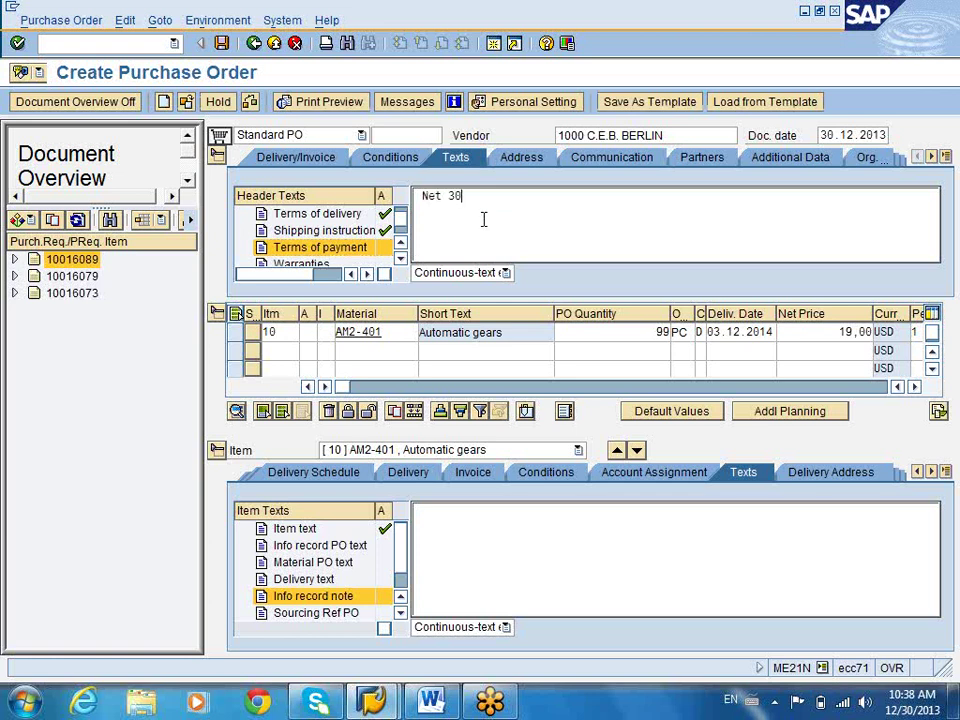
scroll(330, 240, down, 1)
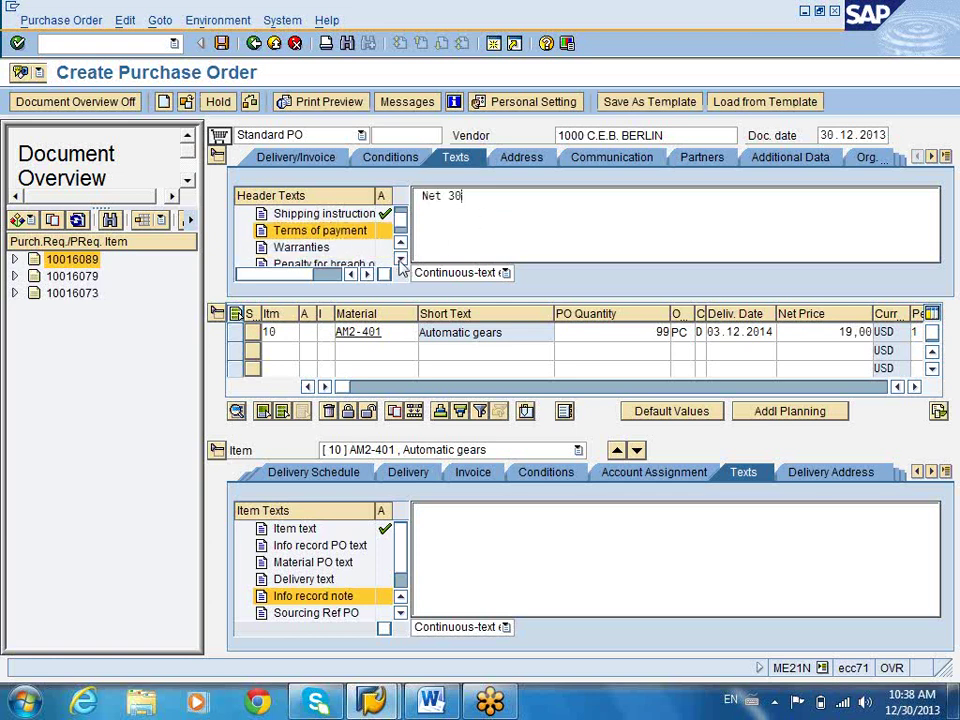
click(330, 247)
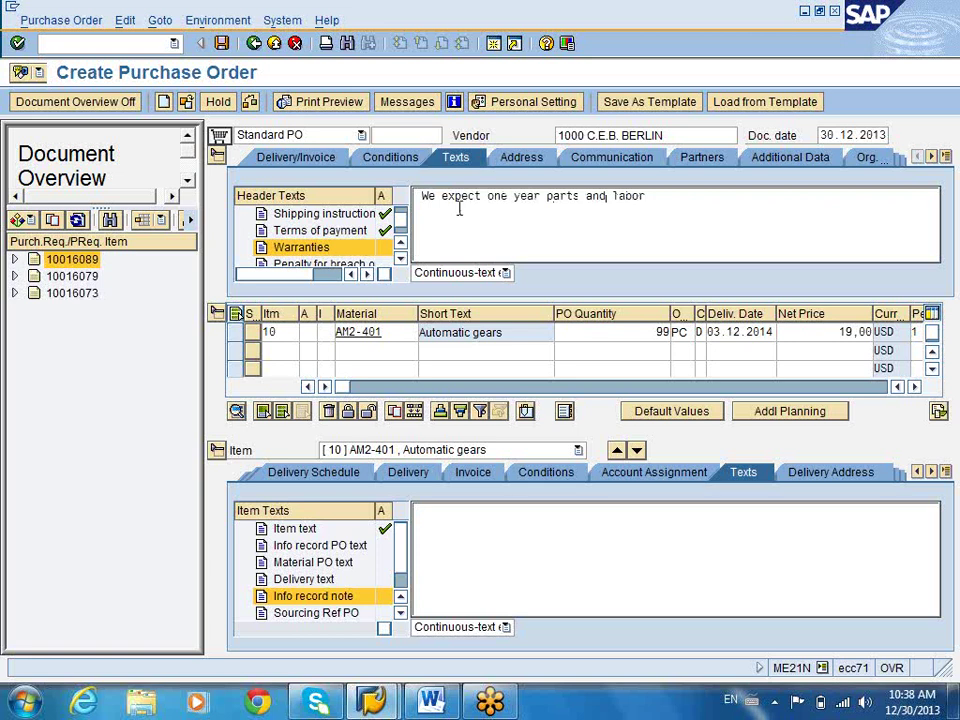
- Check the purchase order for errors and set the medium of its NEU output message to External send
scroll(400, 218, up, 3)
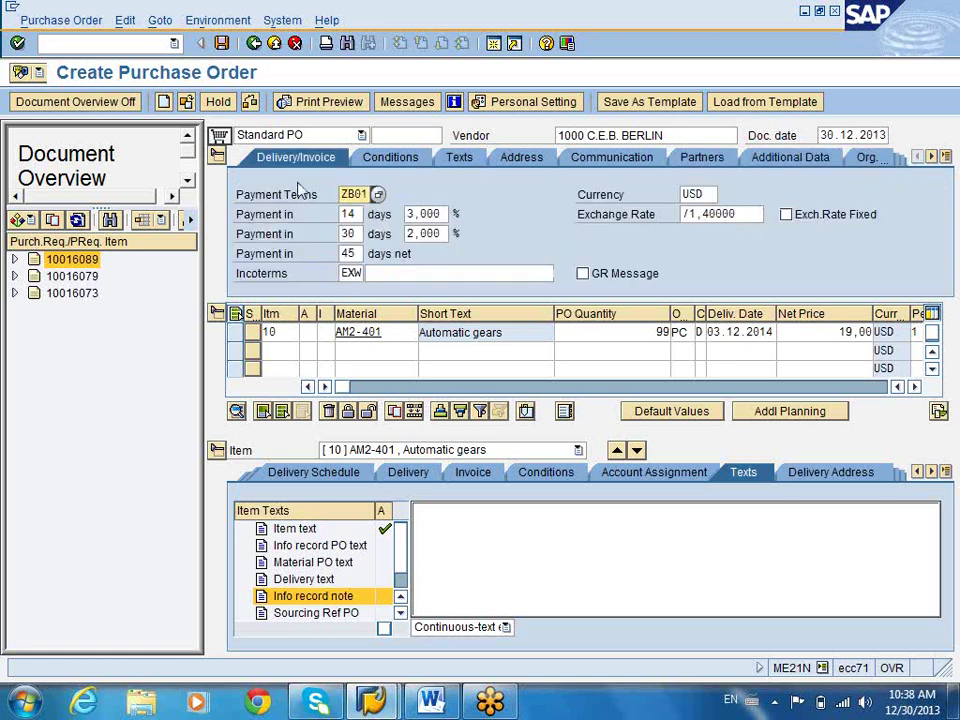
click(254, 108)
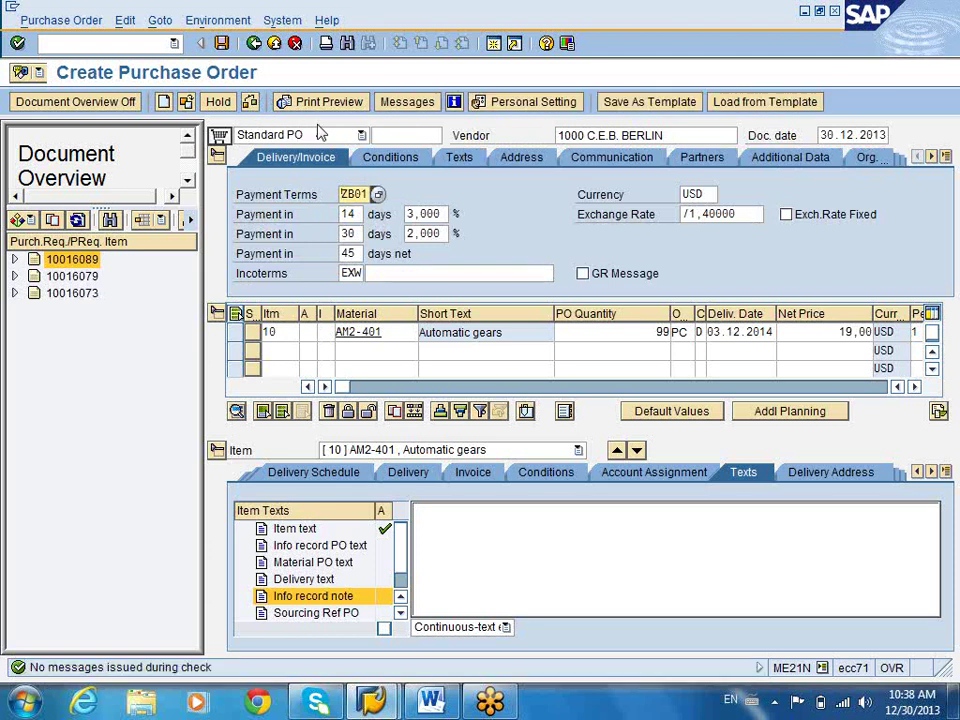
click(405, 110)
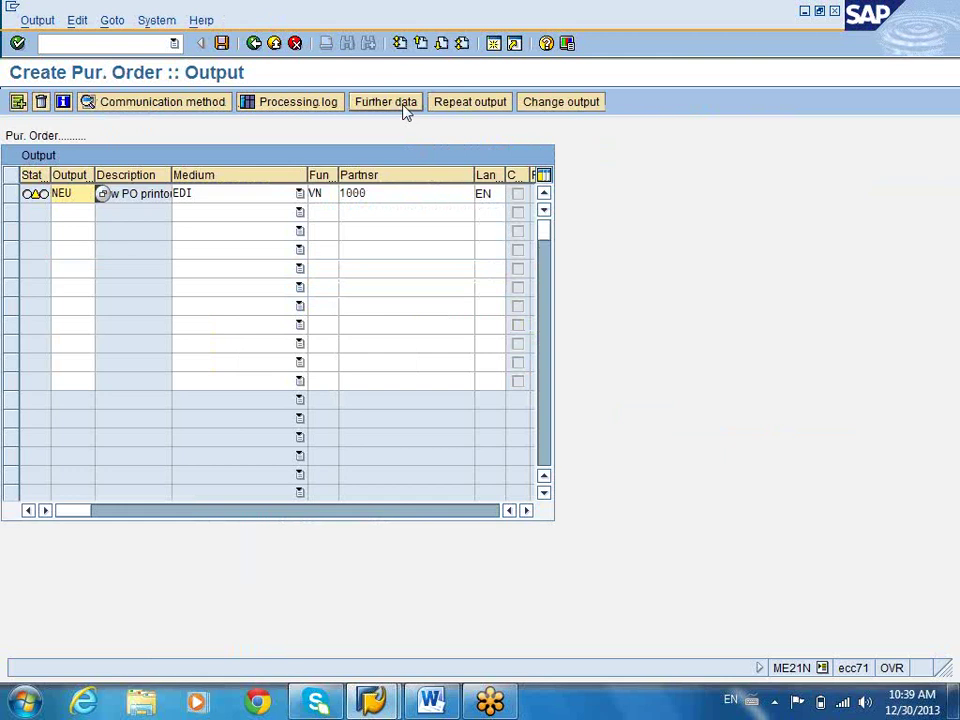
click(274, 200)
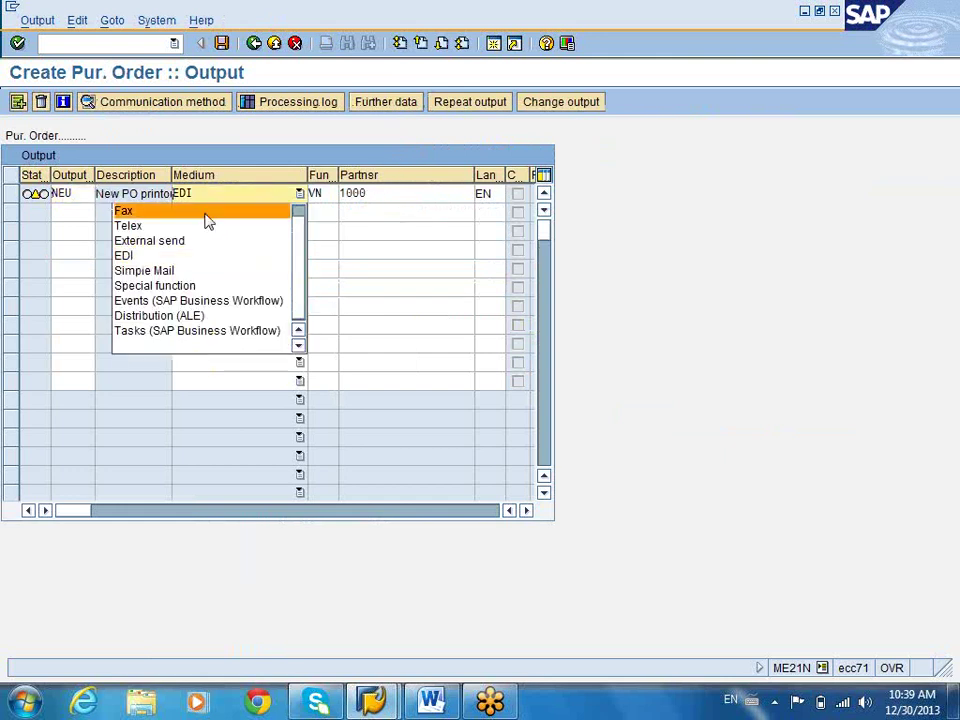
click(186, 241)
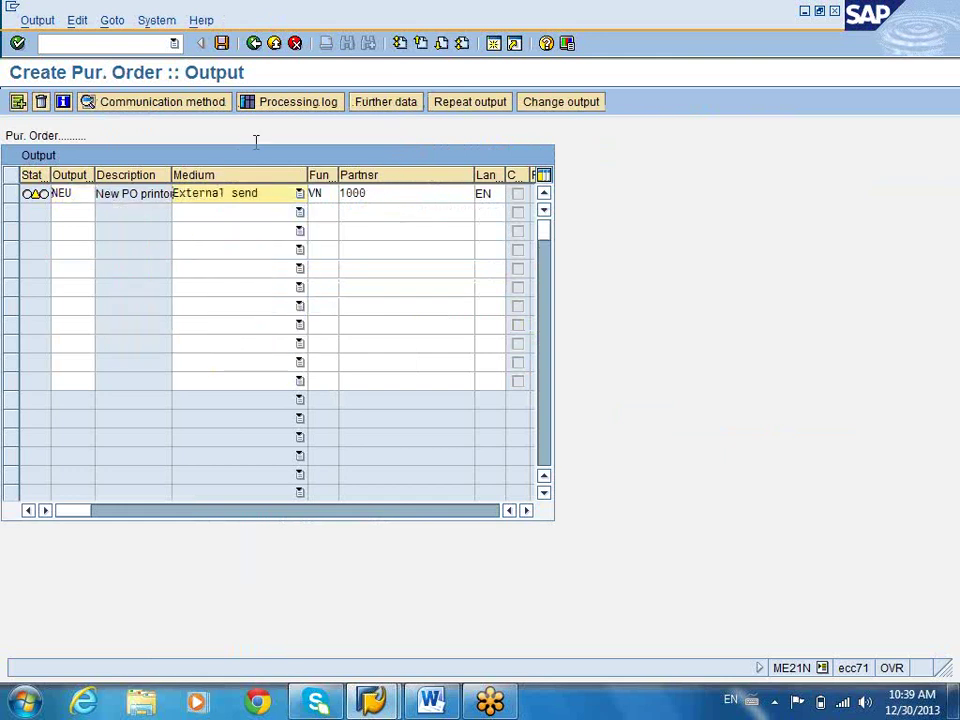
- Set the NEU output's communication method to logical destination "locl" with communication strategy CS01, and return to the purchase order
click(200, 104)
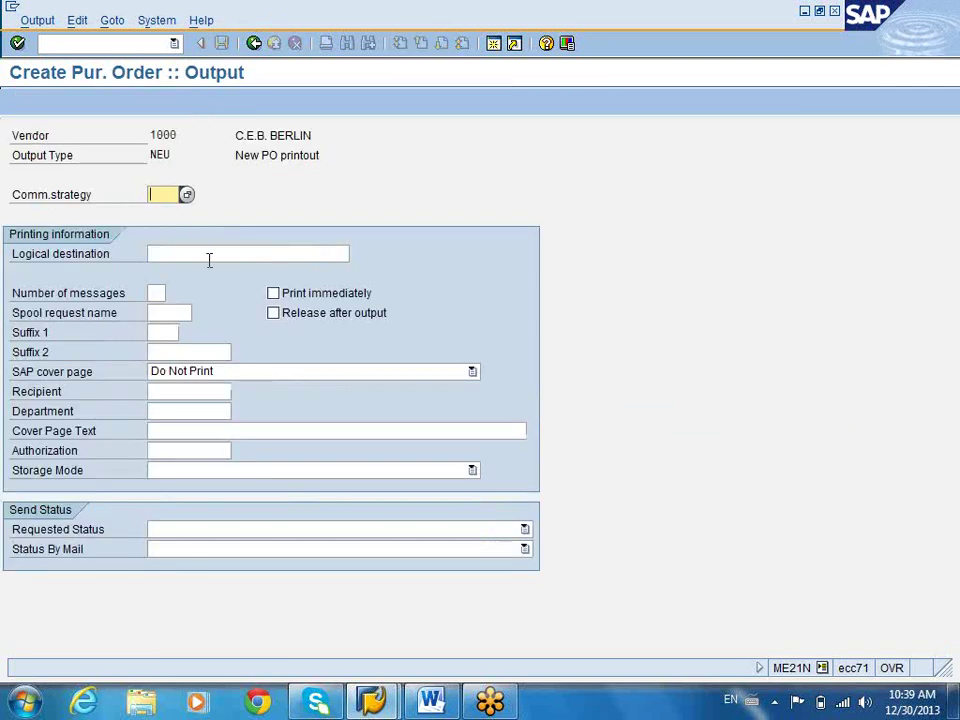
click(222, 259)
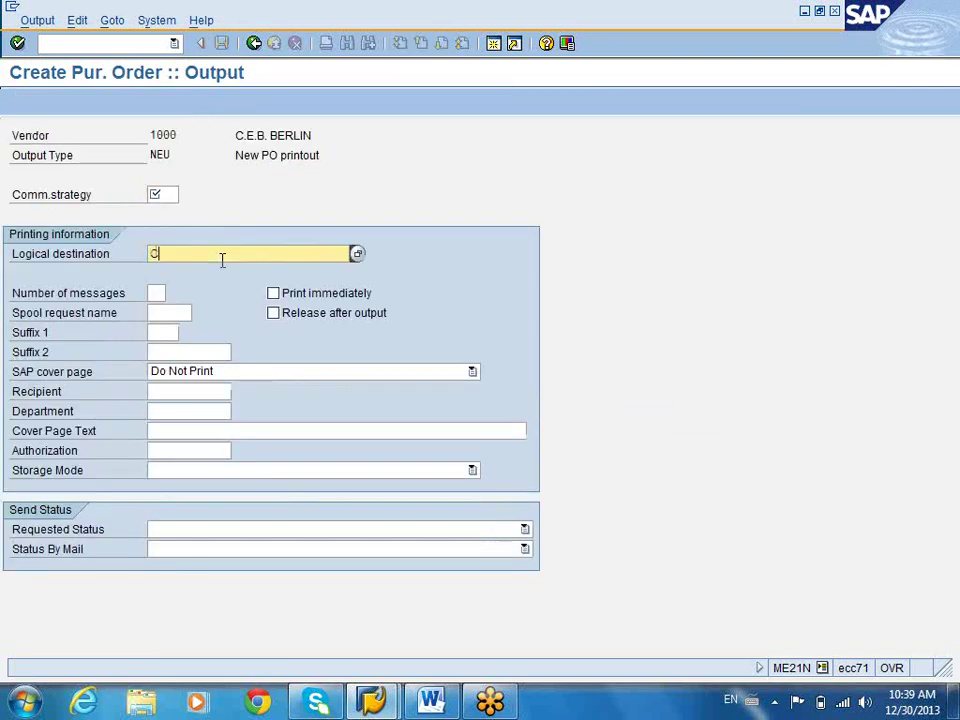
text(lokb)
key(BackSpace)
text(cl)
key(Return)
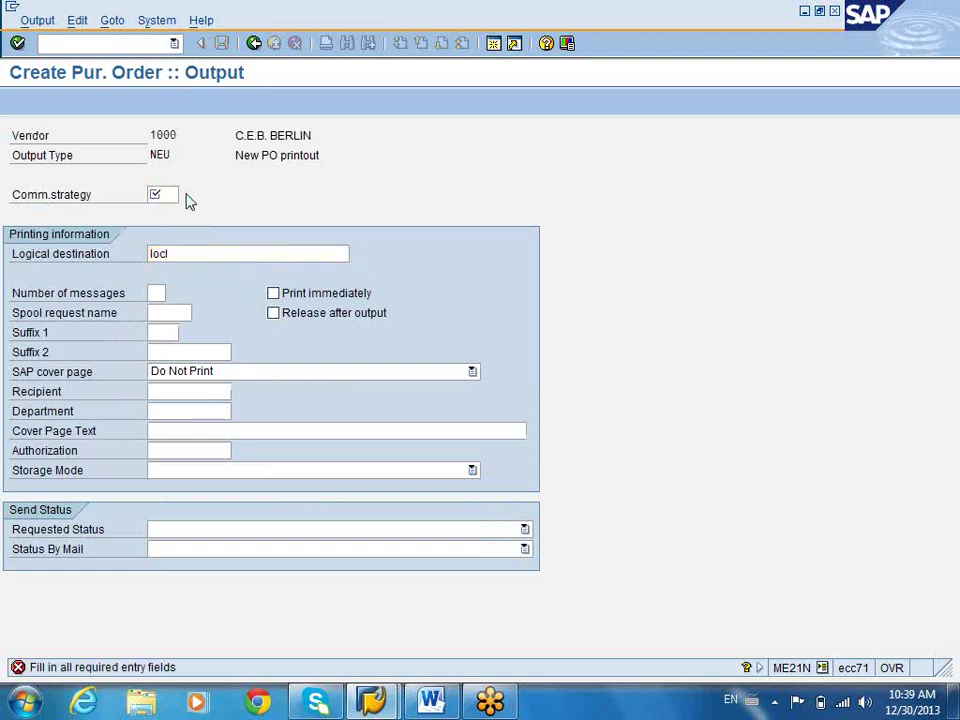
click(155, 195)
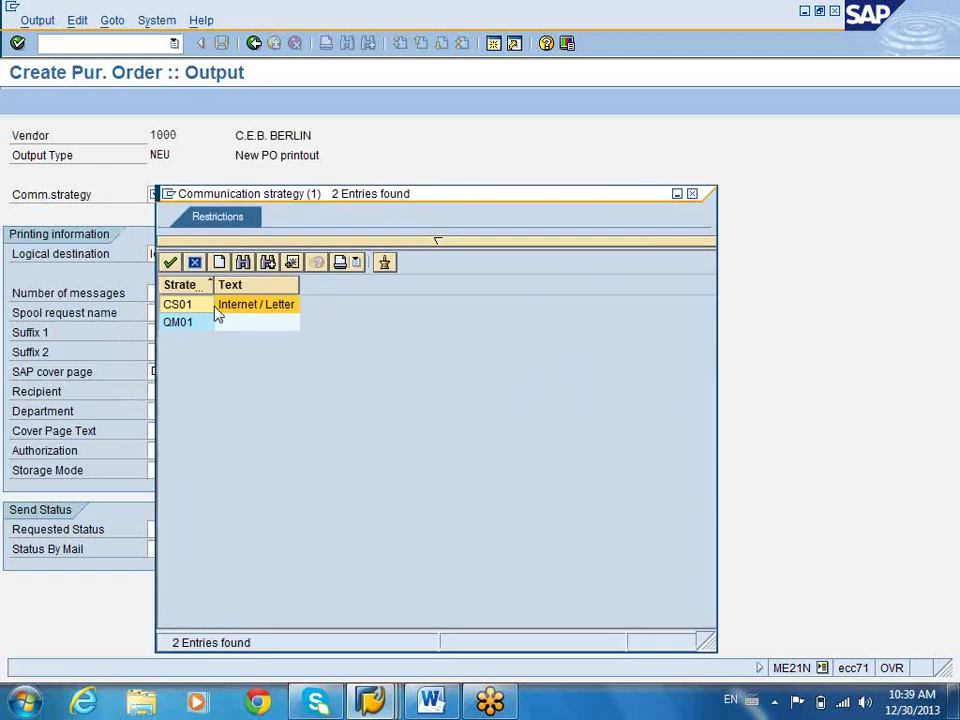
double_click(228, 313)
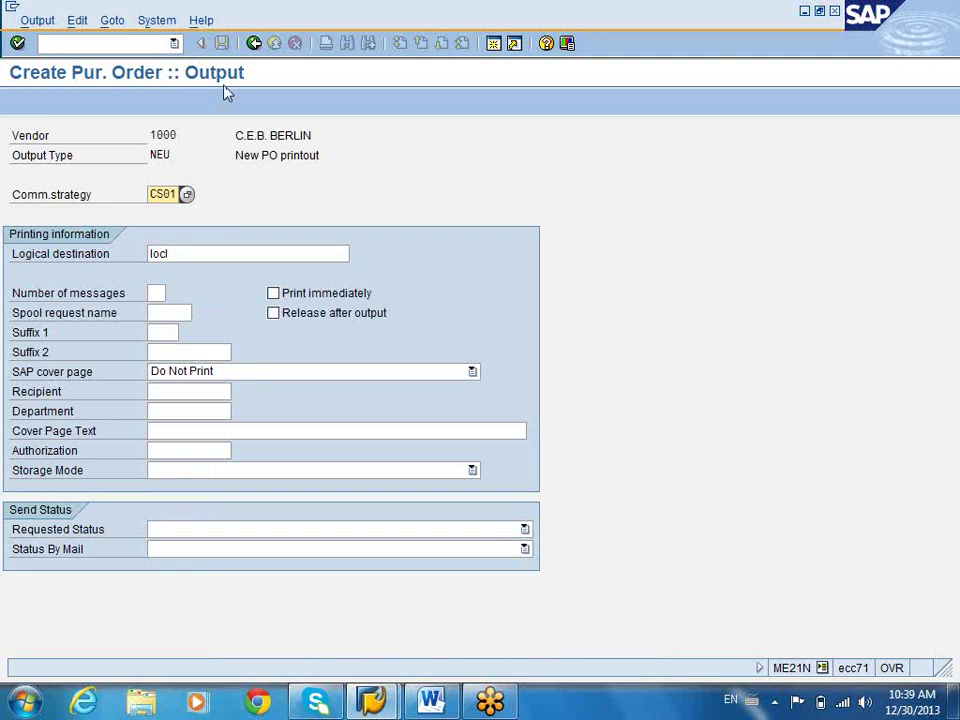
click(254, 44)
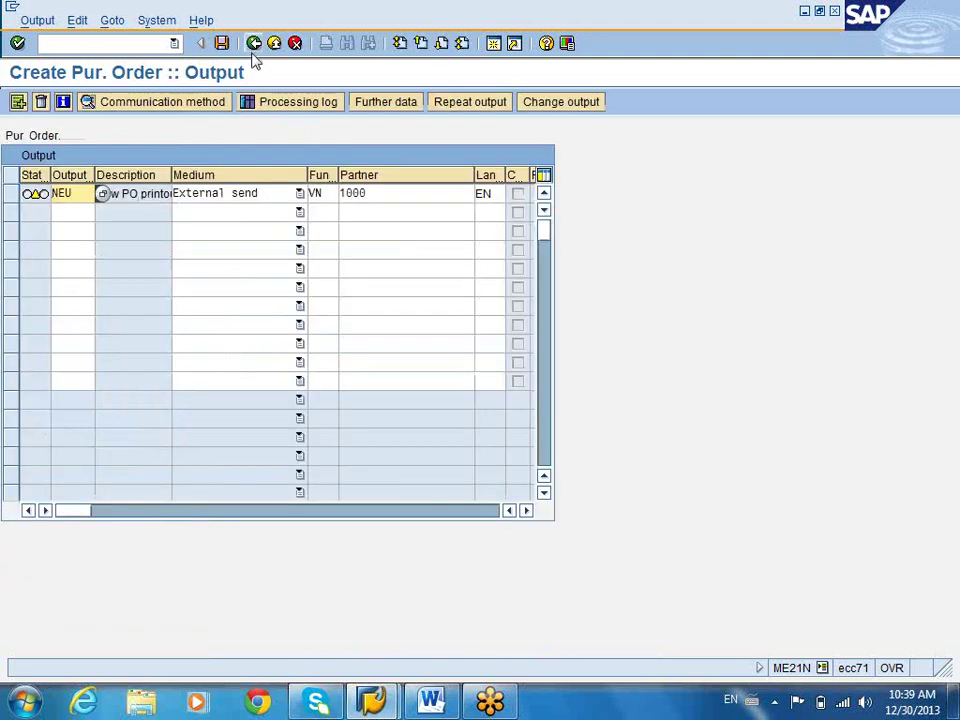
click(256, 45)
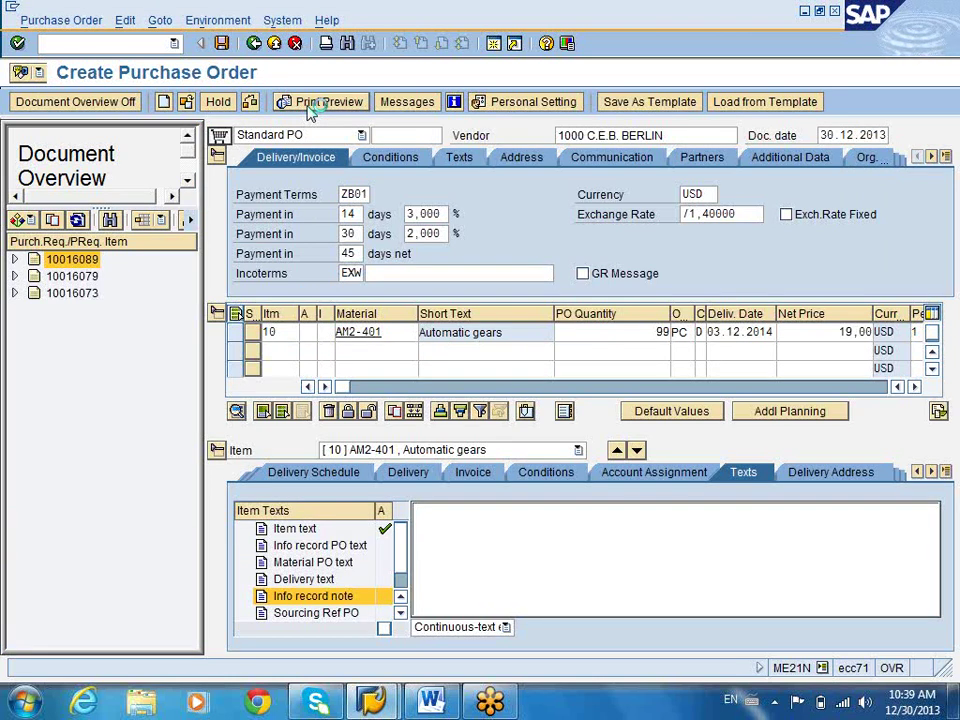
- Preview the printed purchase order and read through its terms, item line and header texts
click(311, 113)
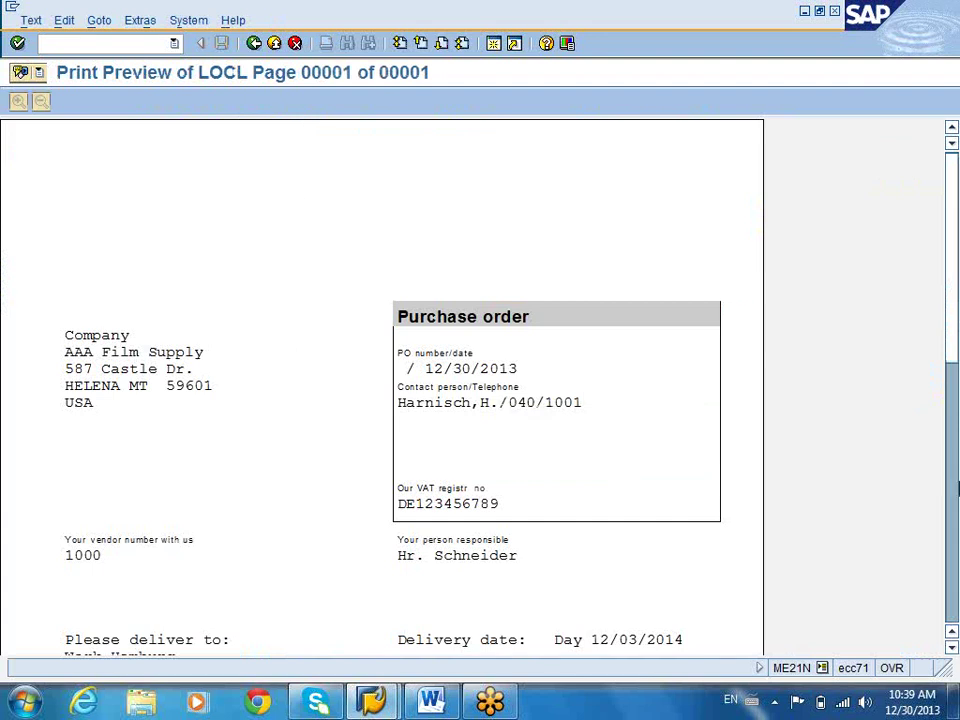
click(948, 535)
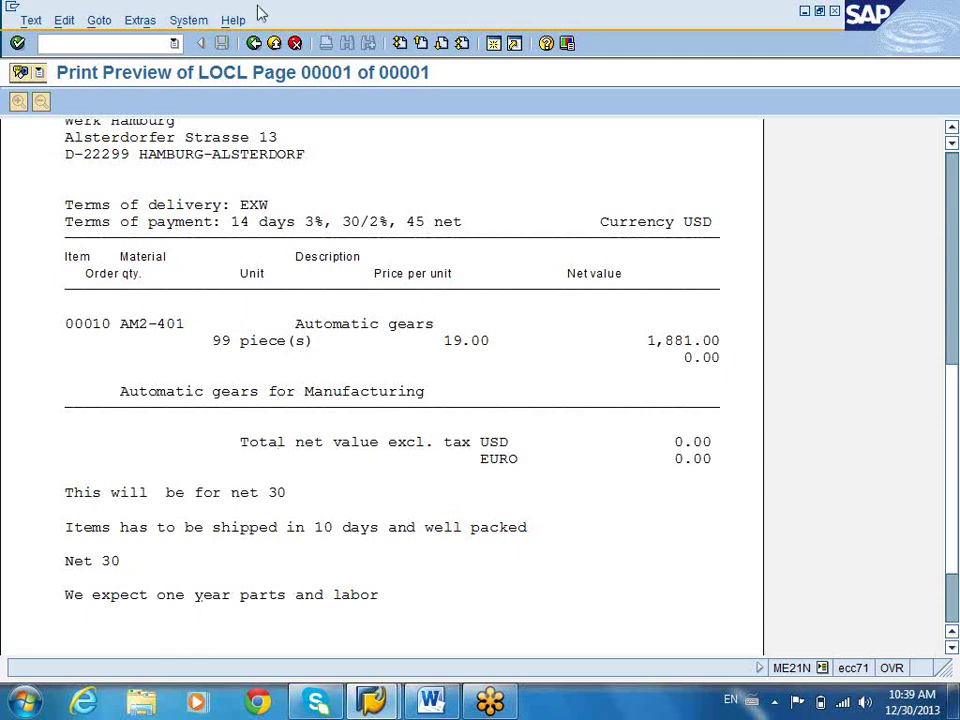
click(254, 43)
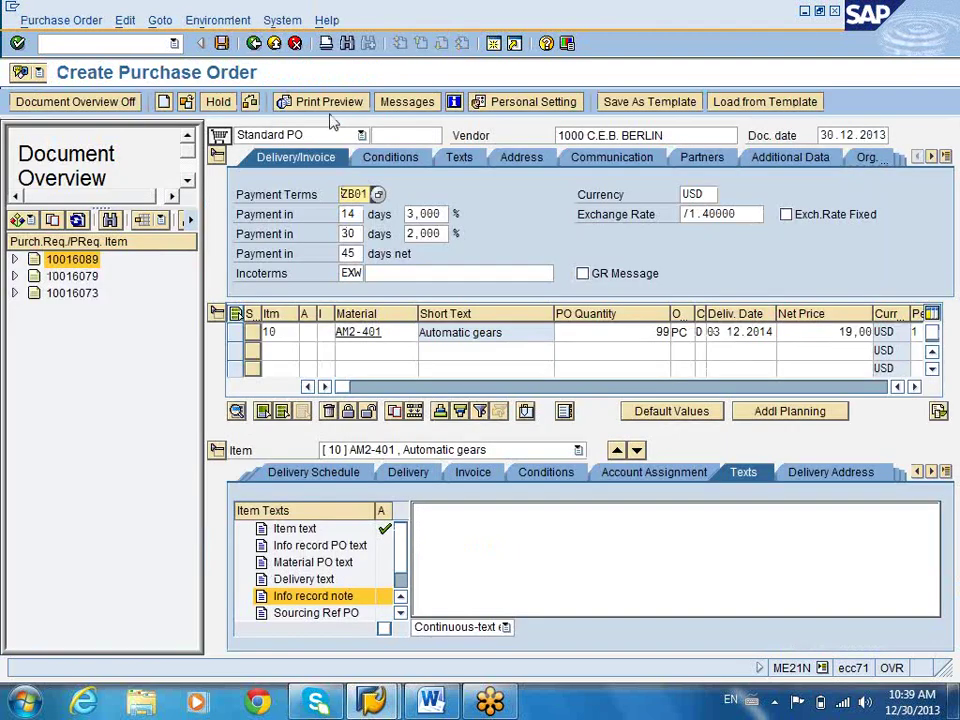
- Review the medium options available for the purchase order's NEU output message, keeping External send
click(406, 101)
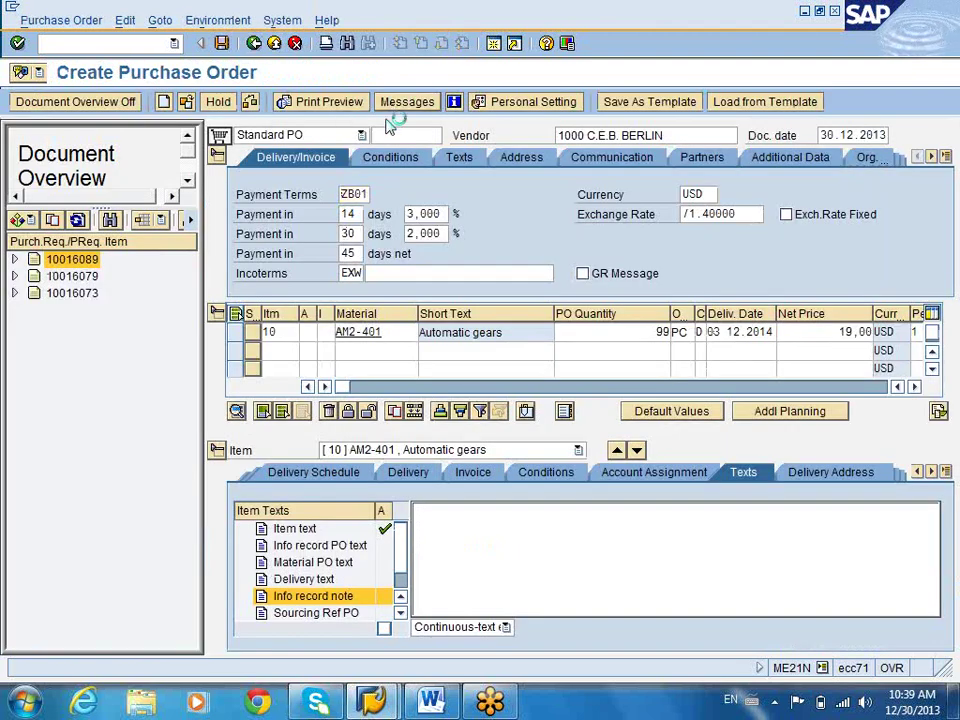
click(299, 193)
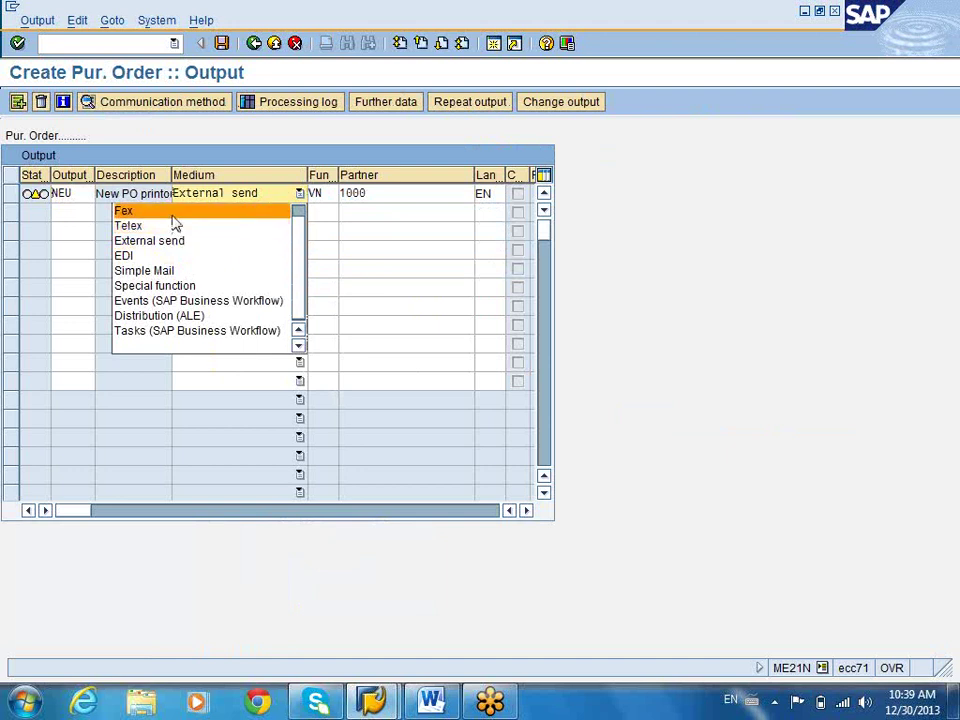
click(236, 136)
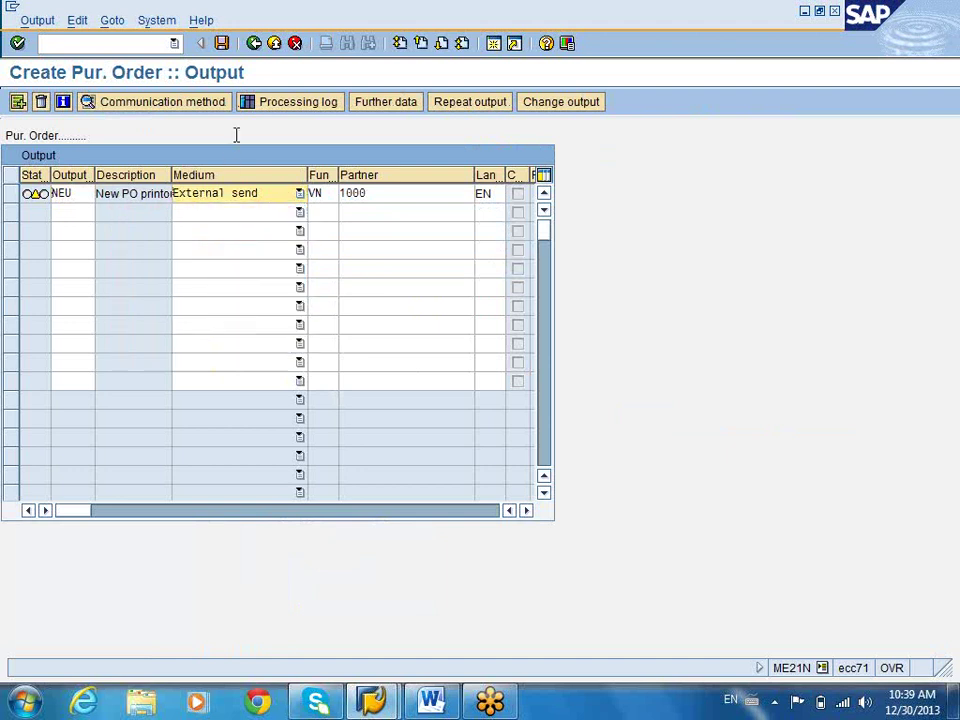
click(256, 46)
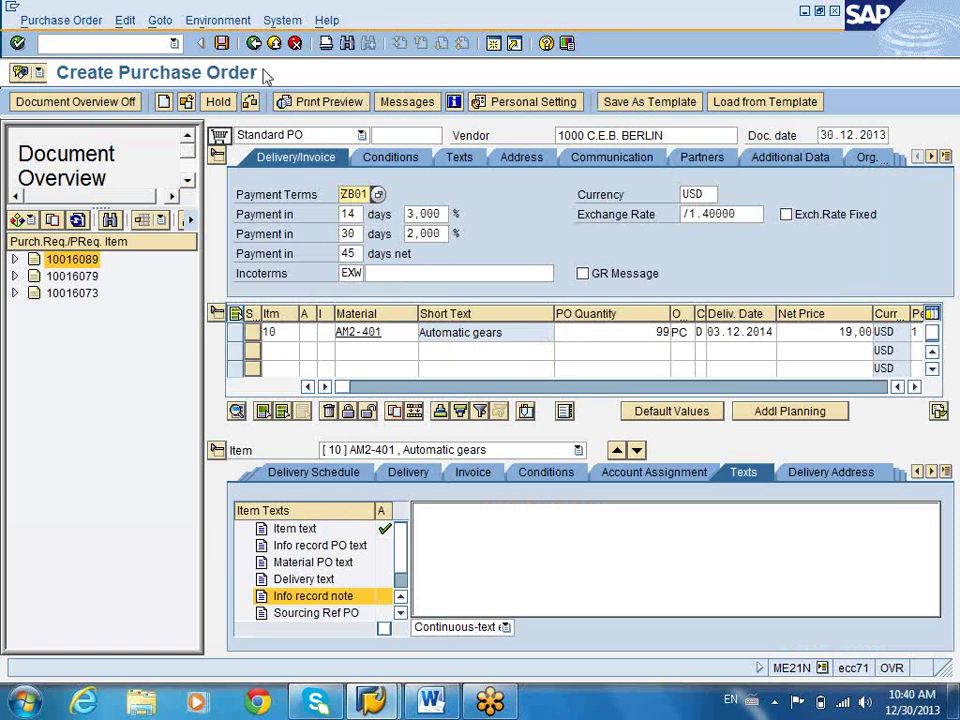
- Save the purchase order and list my purchase orders in the document overview
click(222, 43)
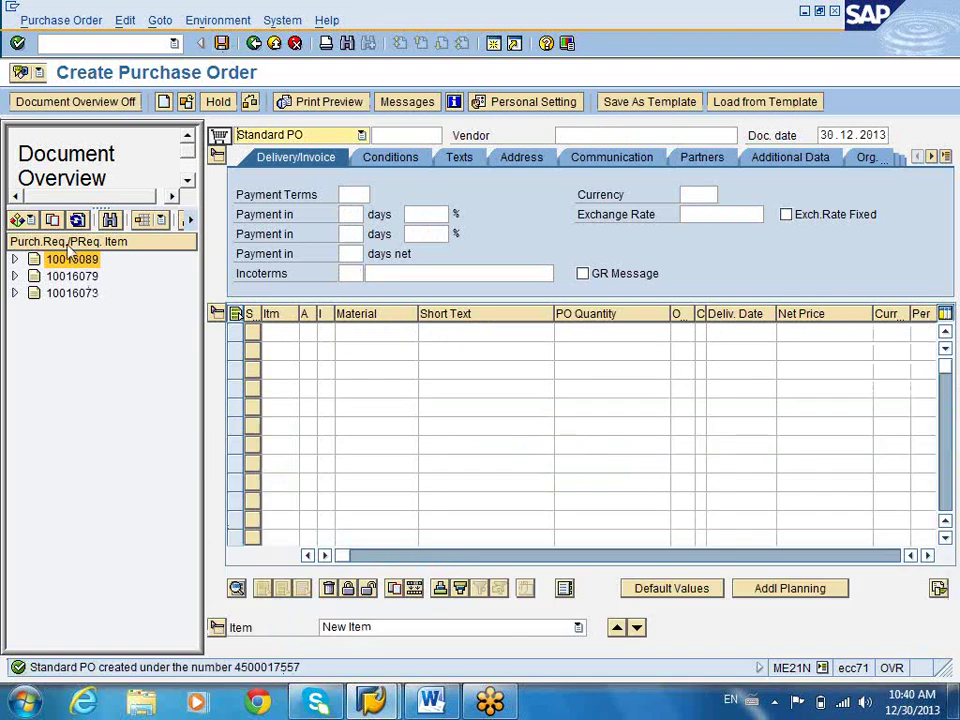
click(28, 223)
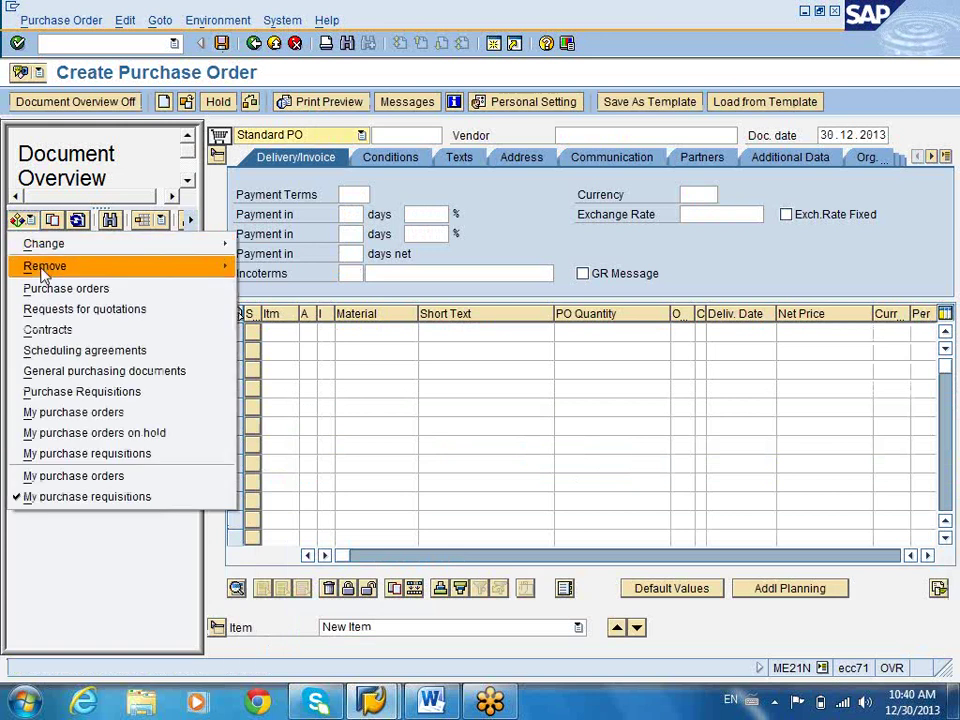
click(47, 496)
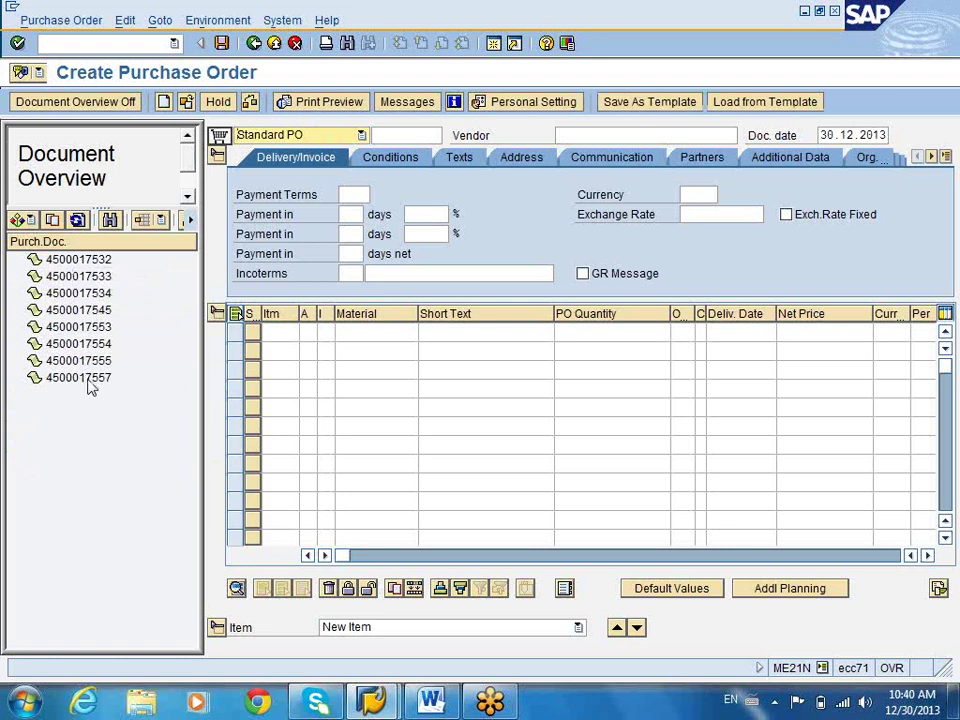
- Open the newly saved purchase order from the overview, copy its document number, and leave to SAP Easy Access
click(90, 260)
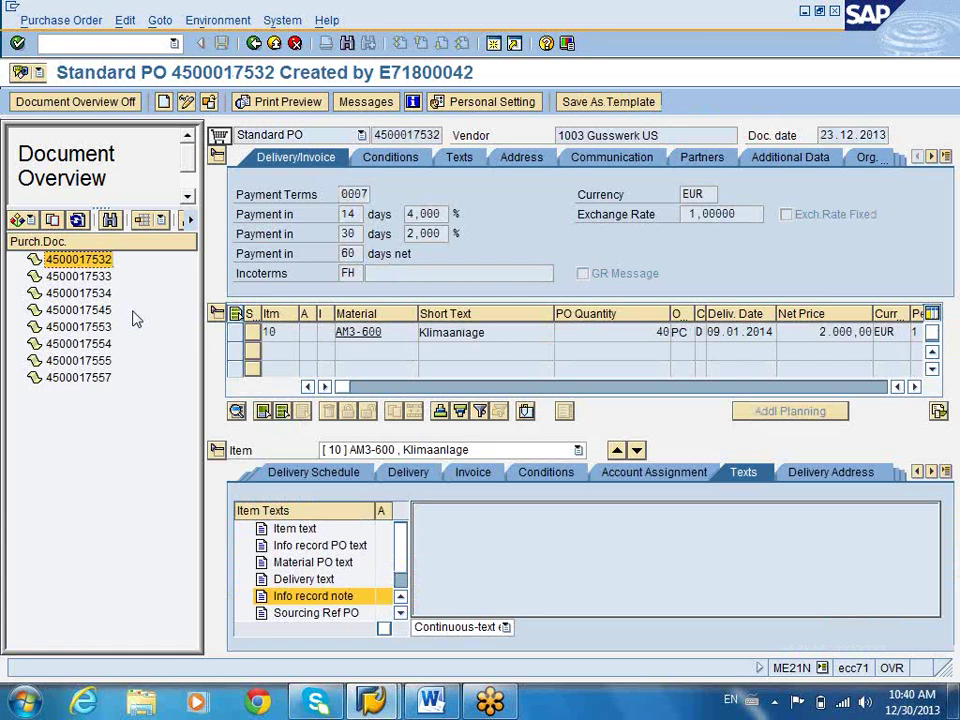
click(84, 377)
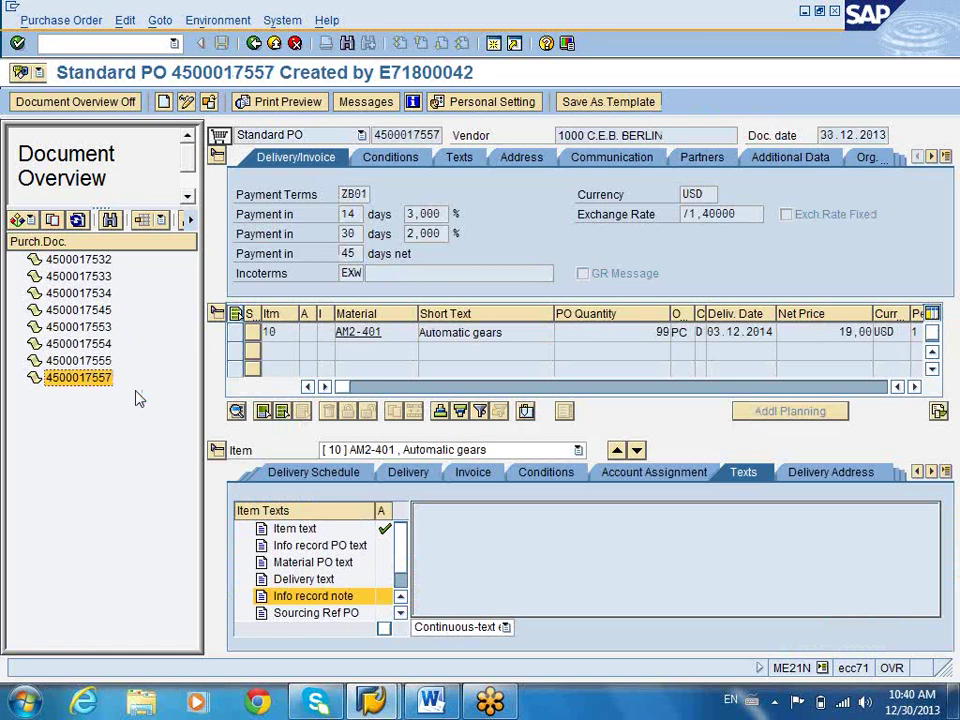
drag(376, 140, 457, 143)
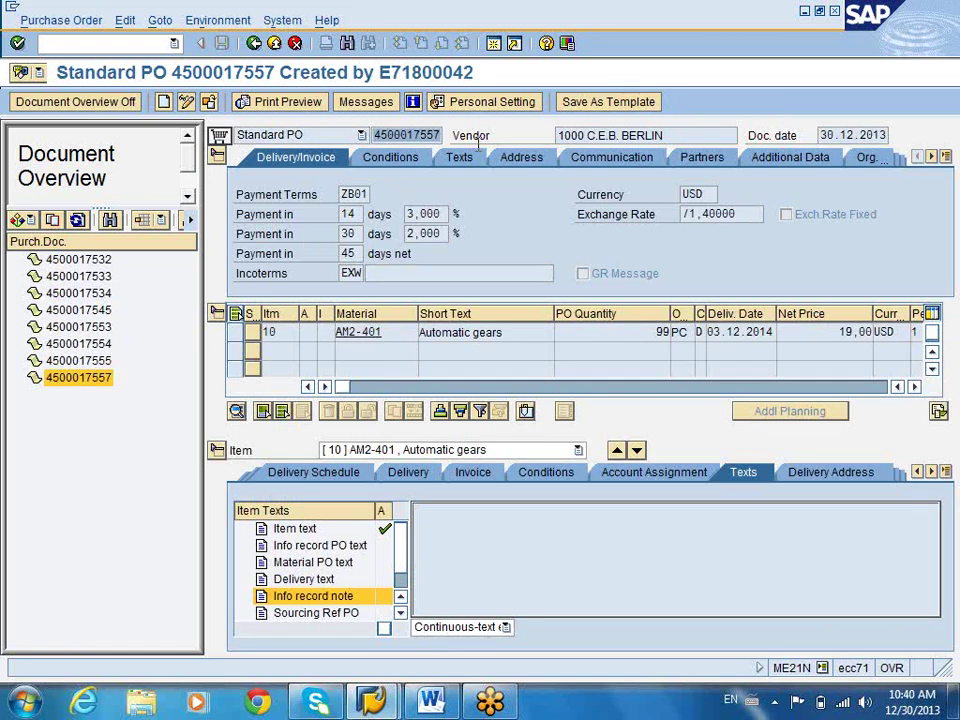
key(ctrl+c)
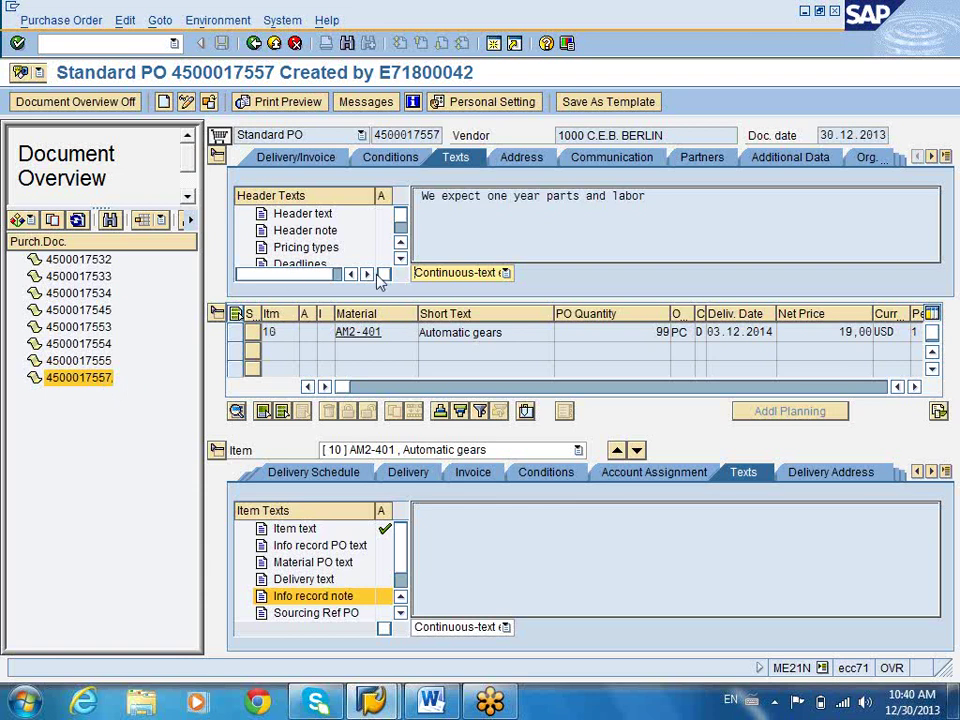
click(254, 44)
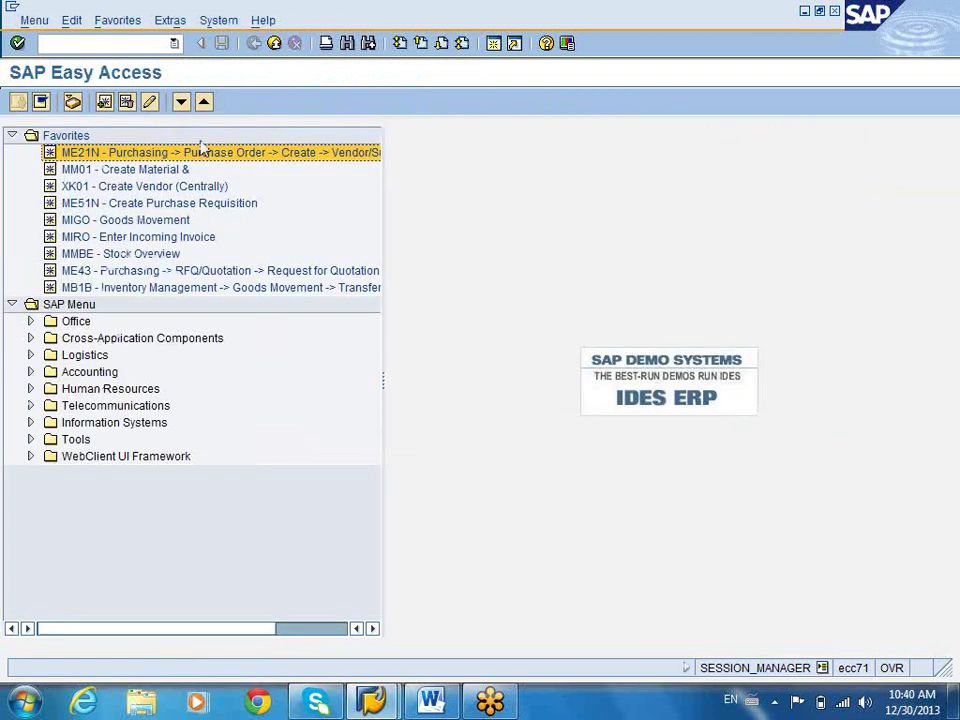
- Start a MIGO goods receipt against a purchase order and load the newly saved order by its number
double_click(153, 222)
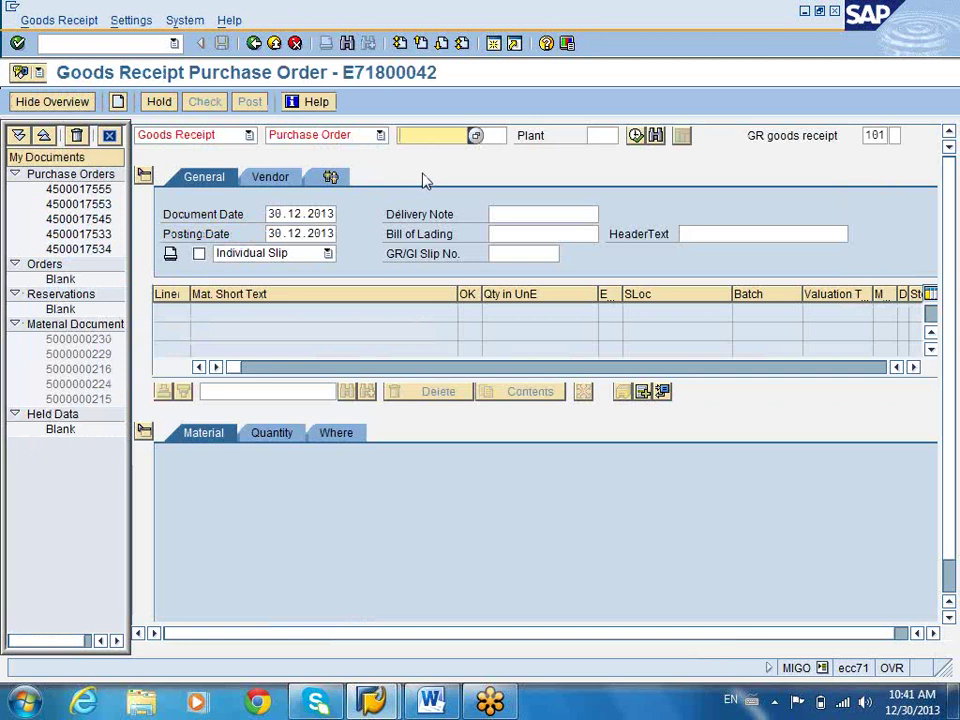
text(4500017557)
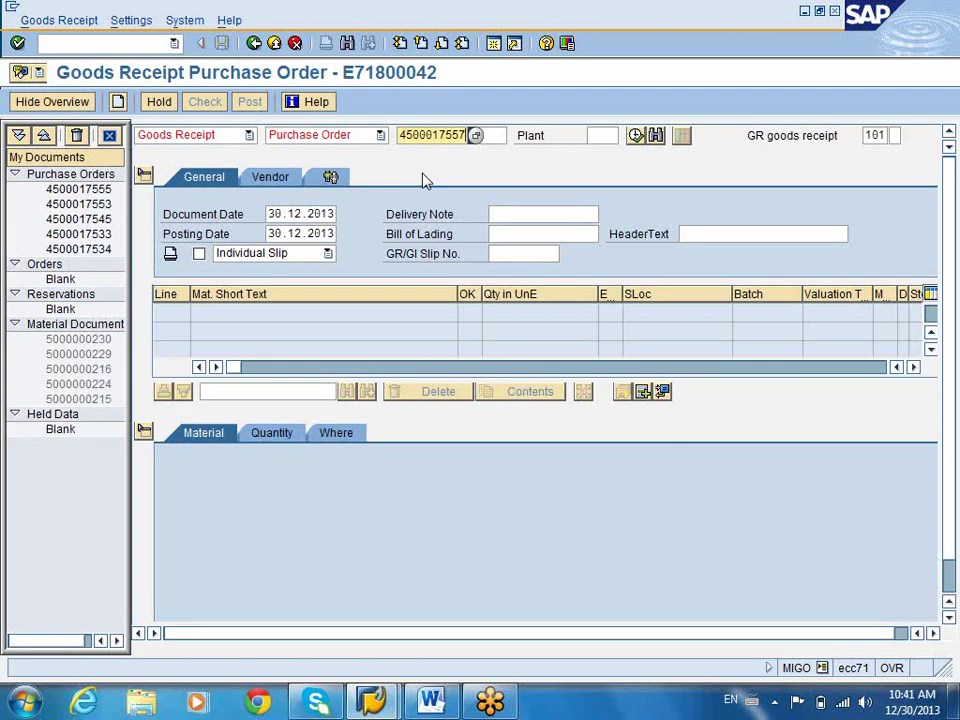
key(Return)
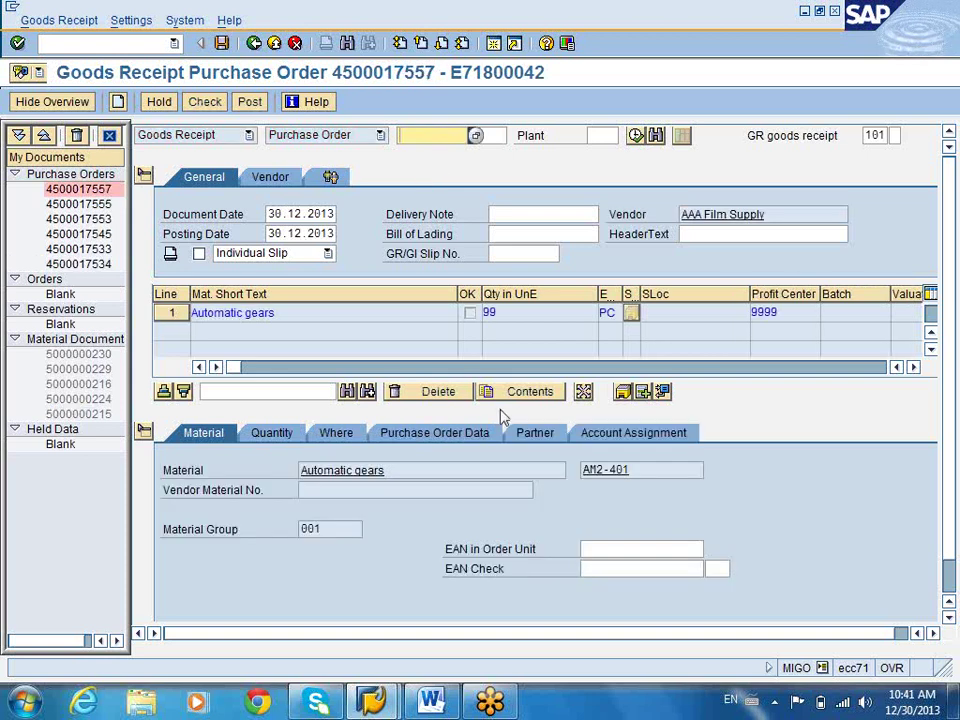
- Mark the Automatic gears line as Item OK and look at its quantity and material details
click(950, 580)
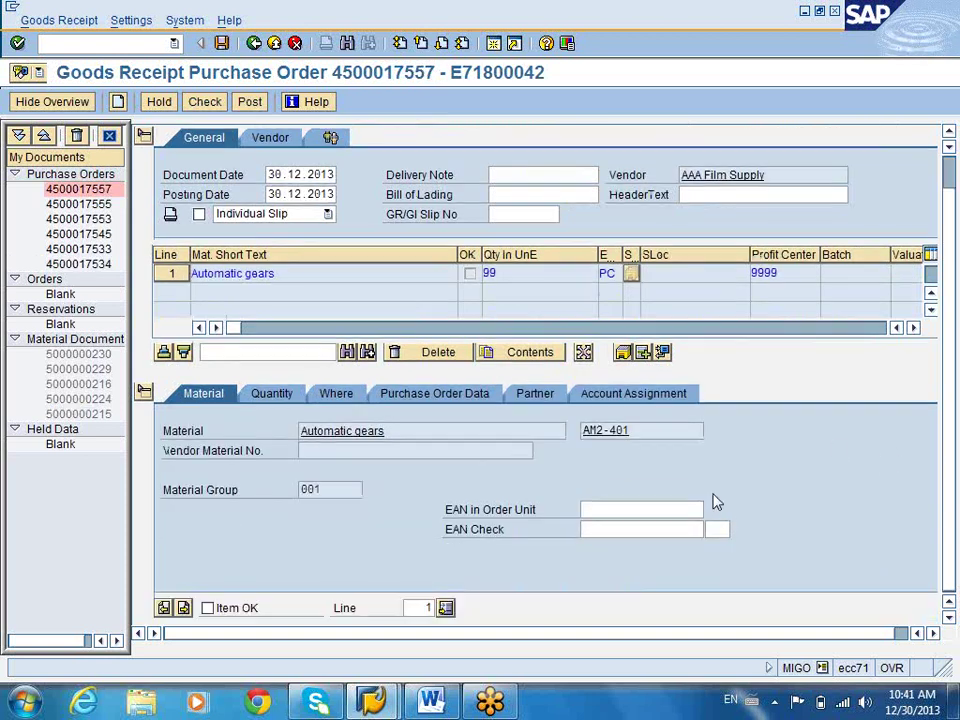
click(207, 608)
double_click(490, 273)
click(276, 397)
click(203, 394)
- Display material AM2-401 and examine its unrestricted plant stock for the current period in plant 1000
double_click(610, 430)
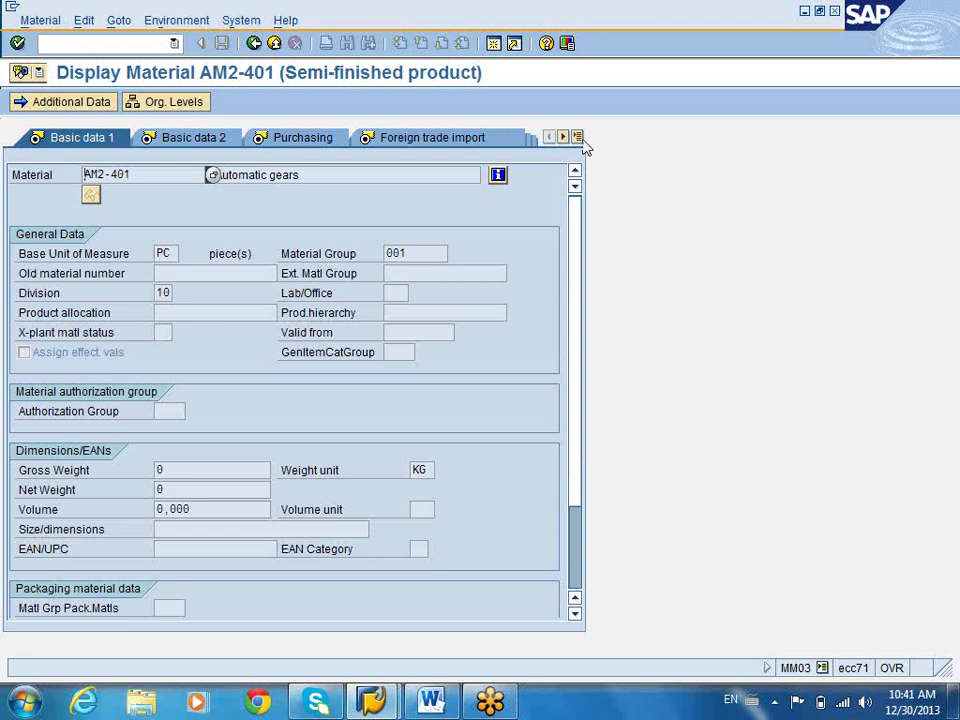
click(579, 138)
click(624, 428)
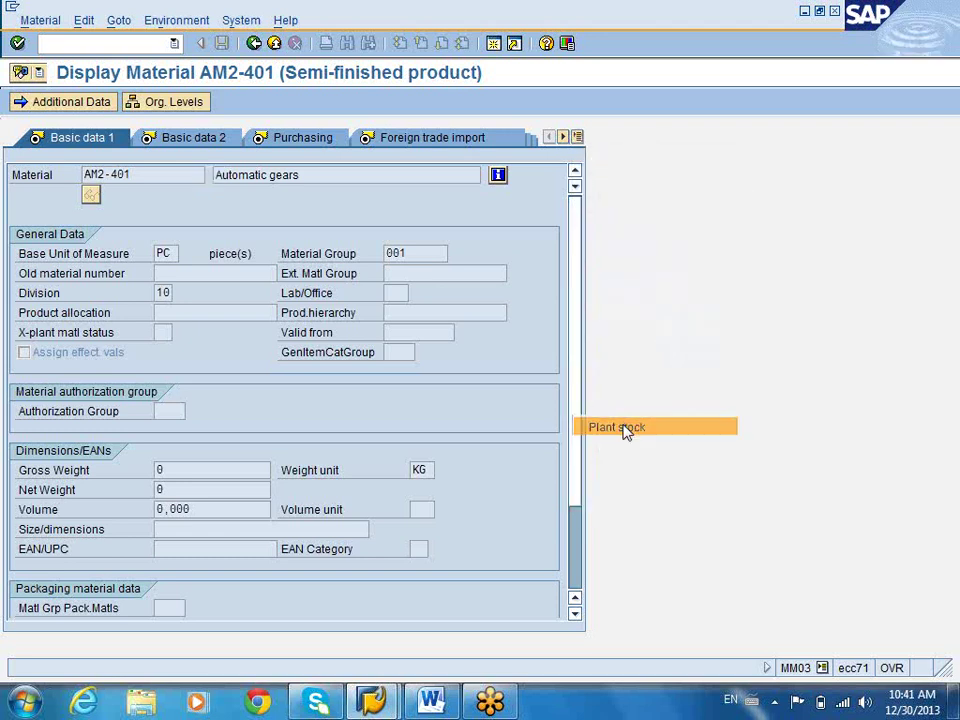
drag(238, 373, 283, 375)
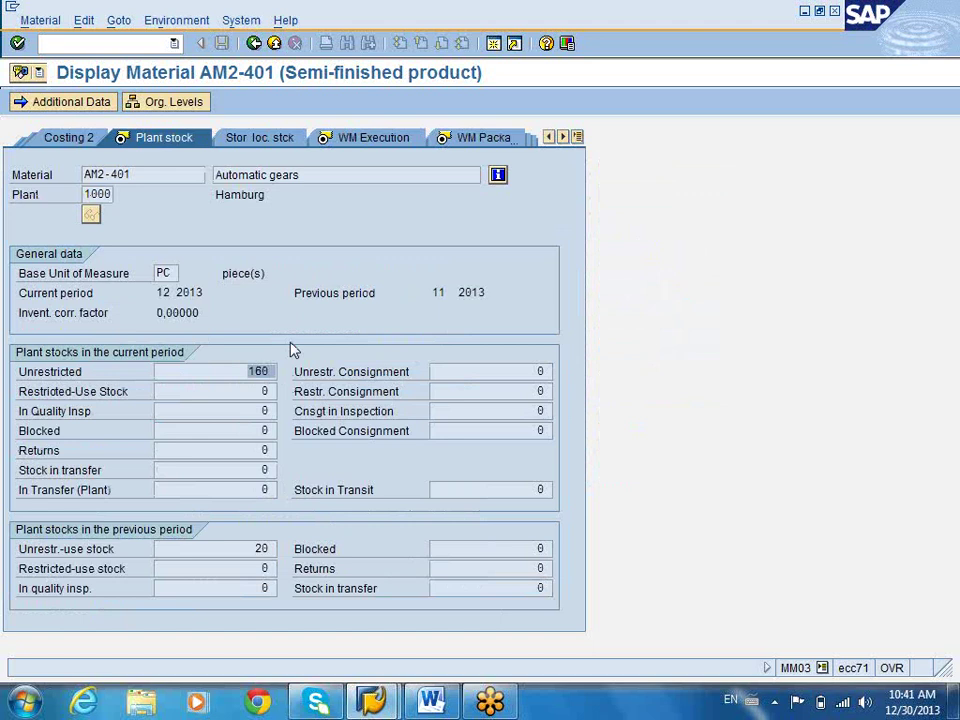
click(254, 43)
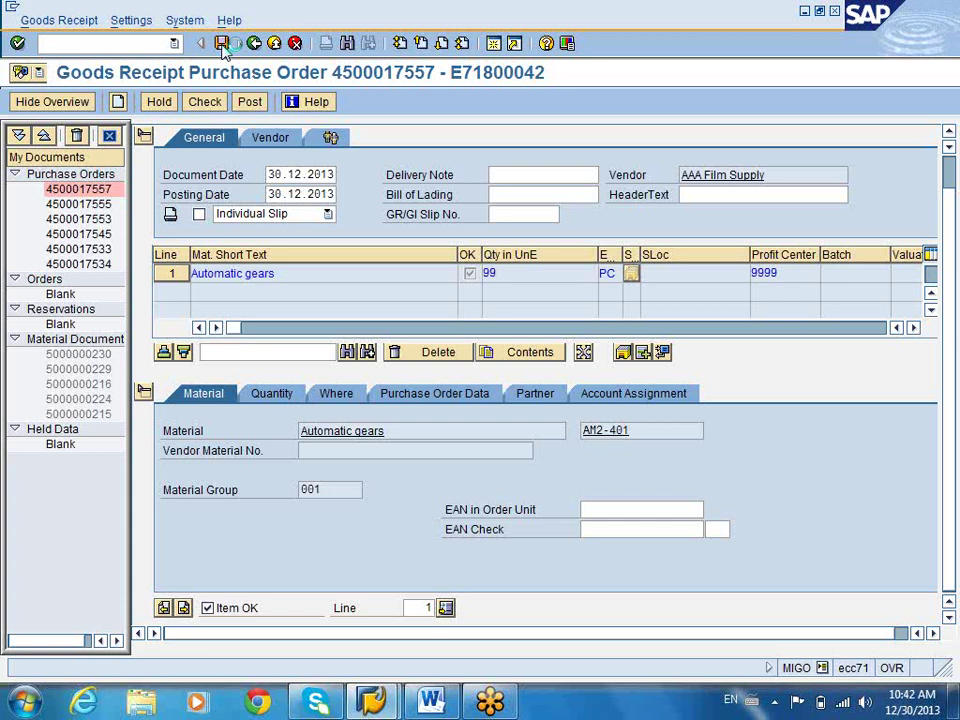
- Enter storage location 0001 for the Automatic gears line, post the goods receipt, and return to SAP Easy Access
click(223, 46)
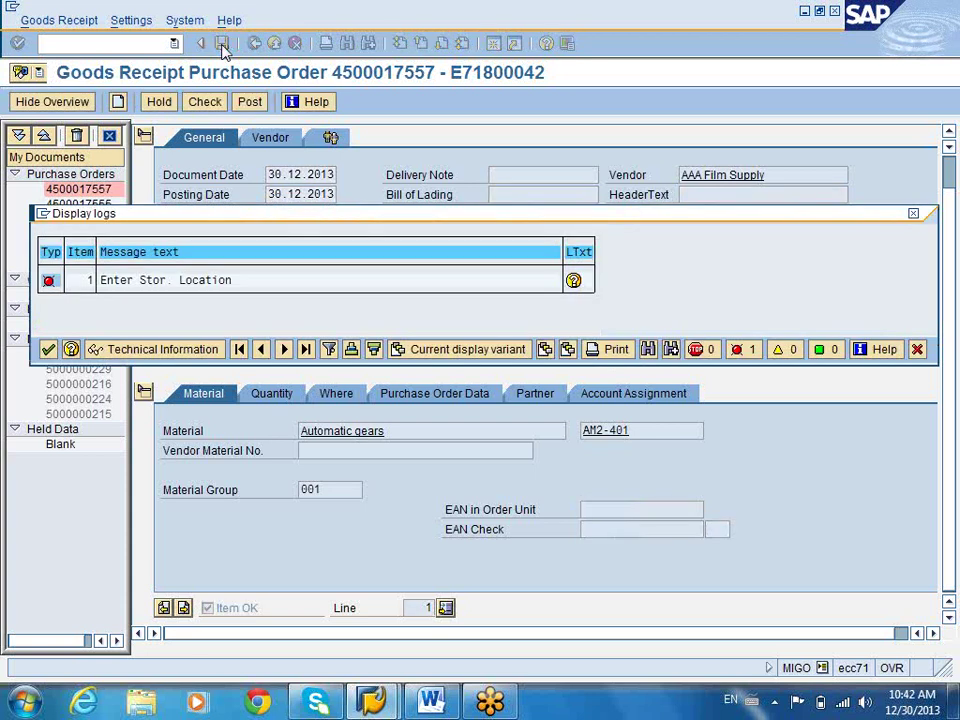
click(48, 349)
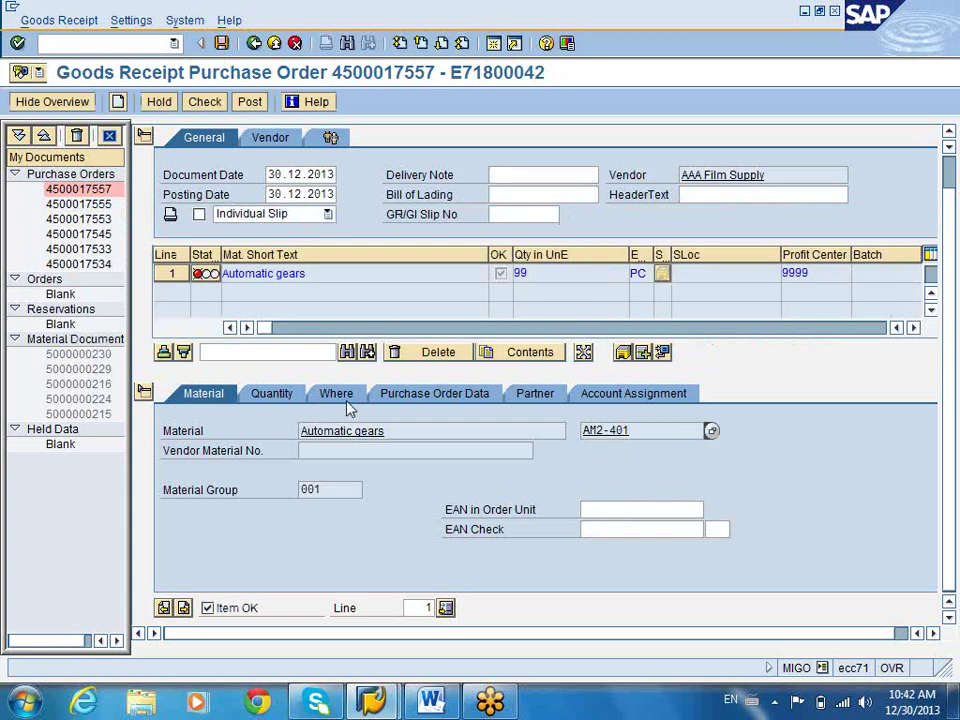
click(340, 394)
click(343, 490)
text(0)
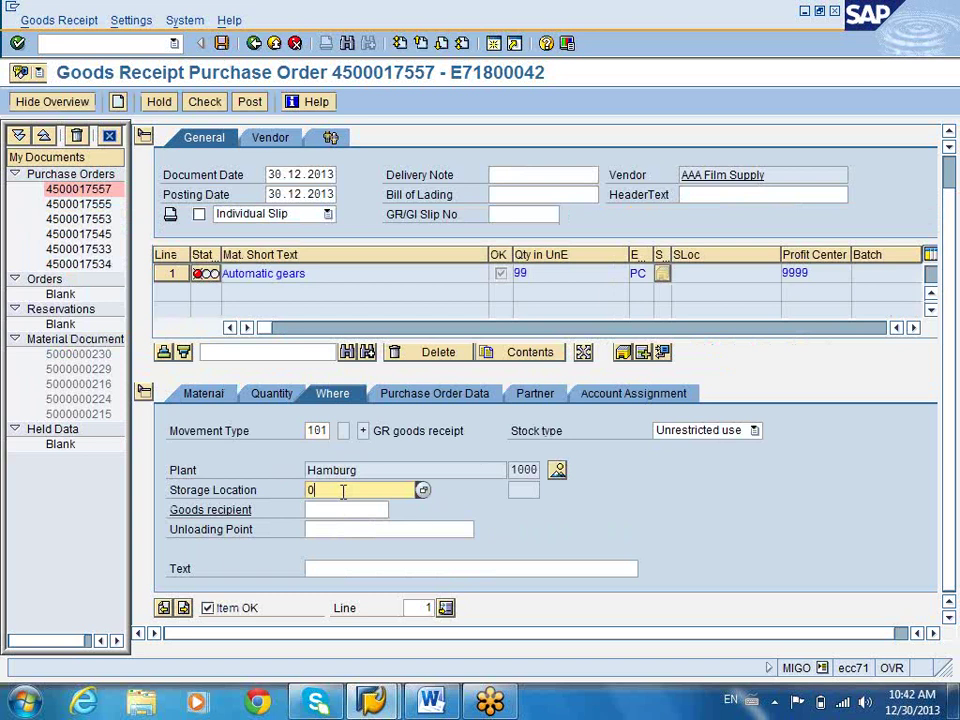
text(0)
click(336, 508)
click(225, 43)
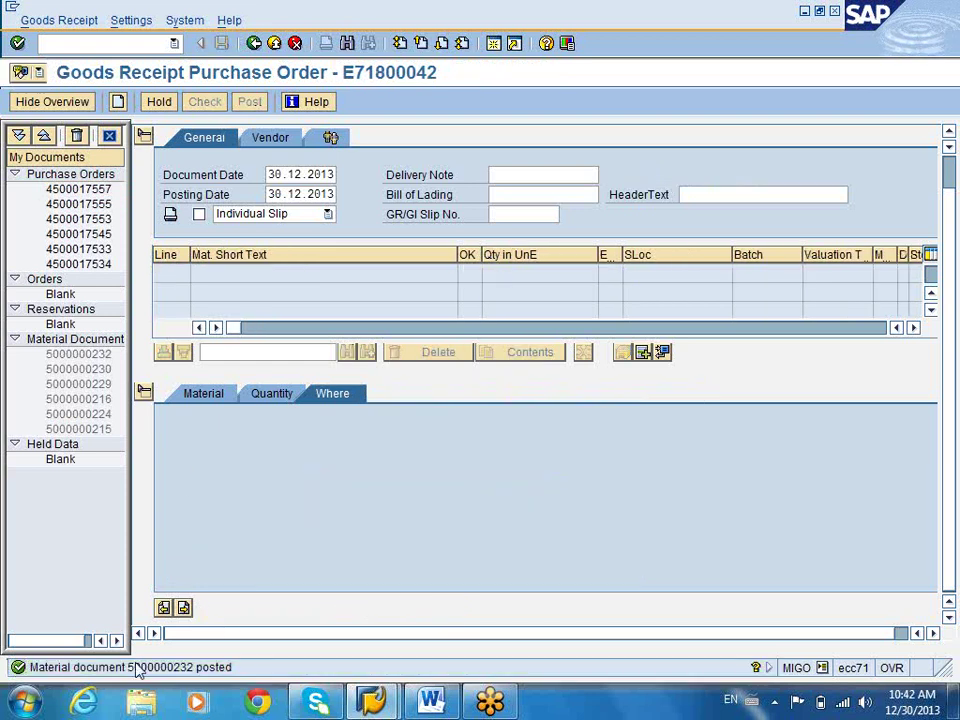
click(255, 44)
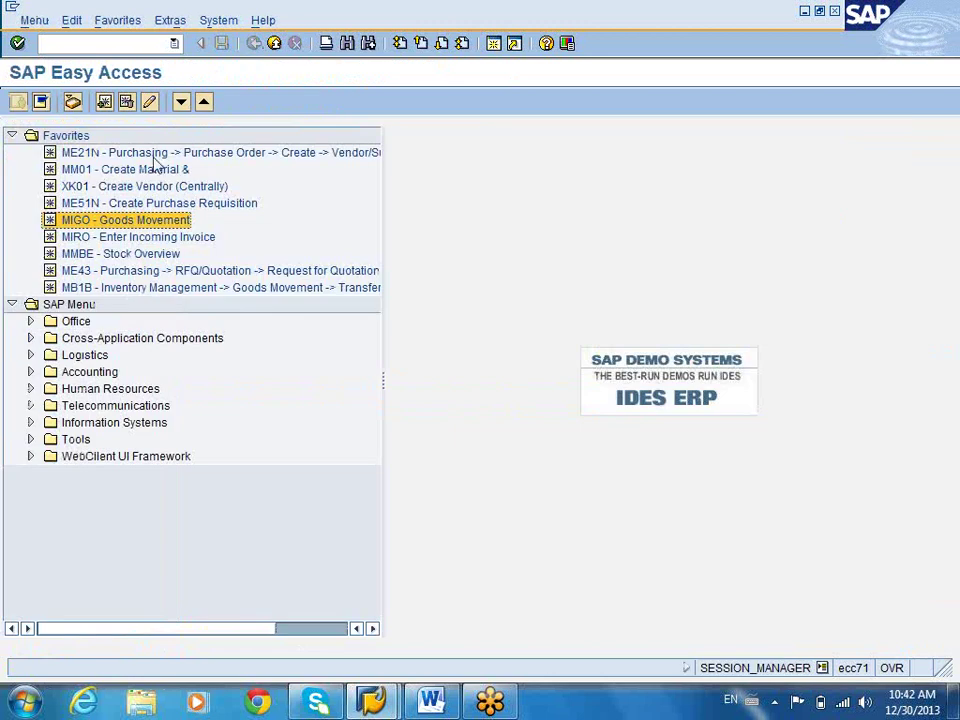
- Open the received purchase order from the document overview and display the goods receipt's material document from its purchase order history
double_click(153, 156)
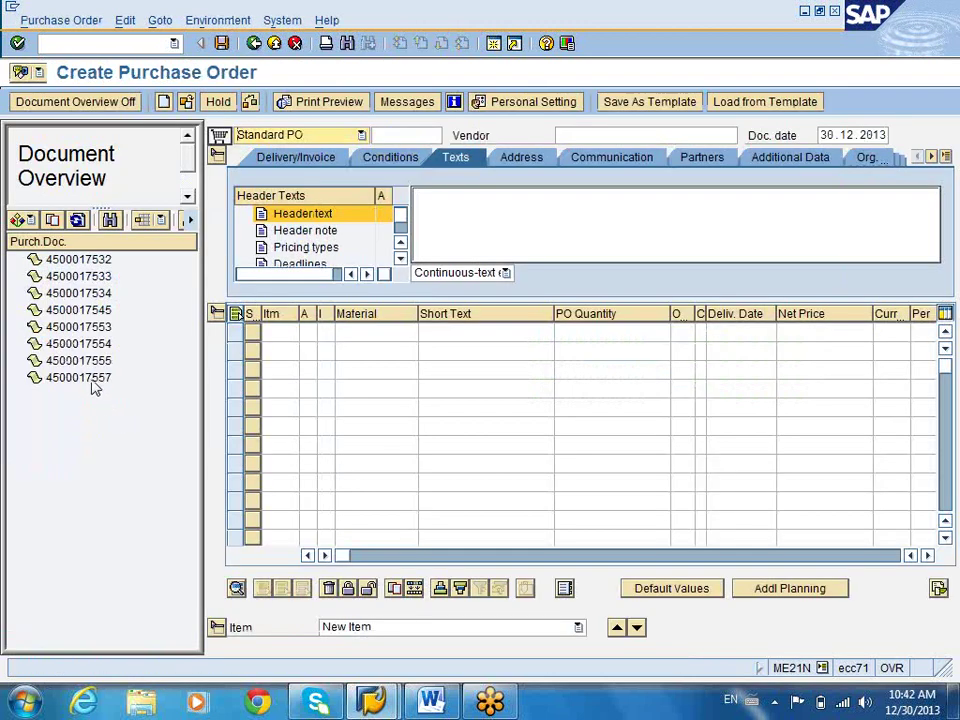
double_click(88, 380)
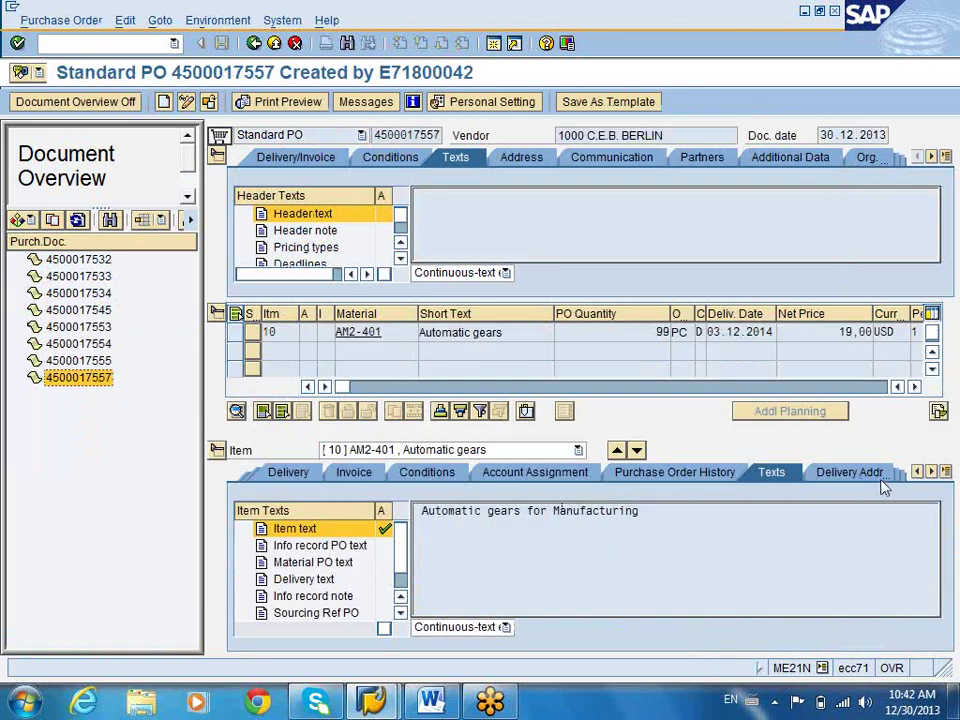
click(676, 482)
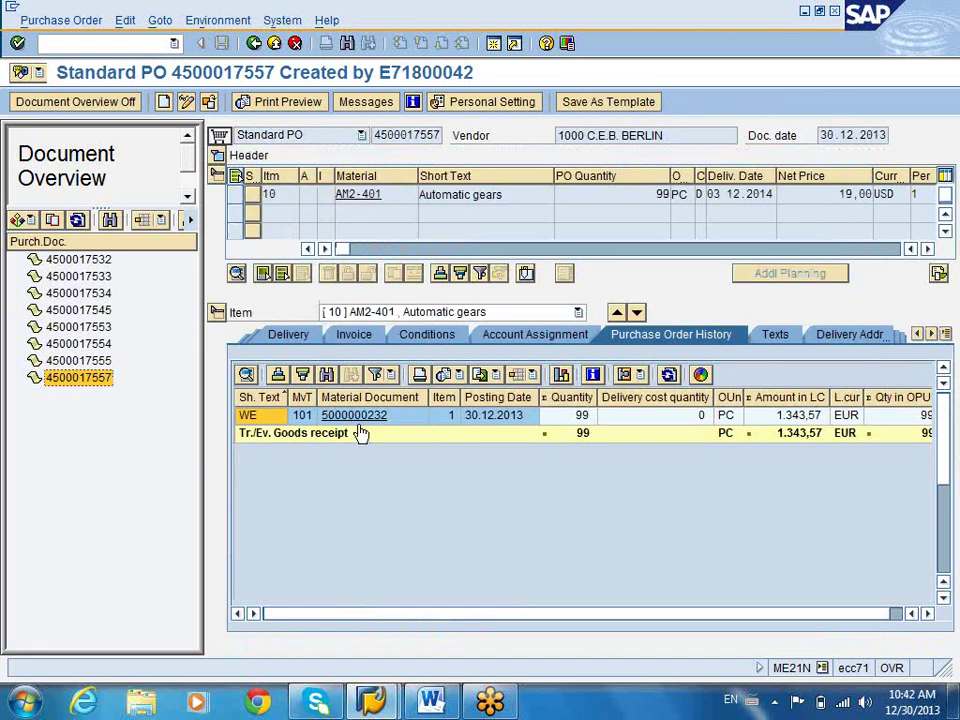
click(357, 416)
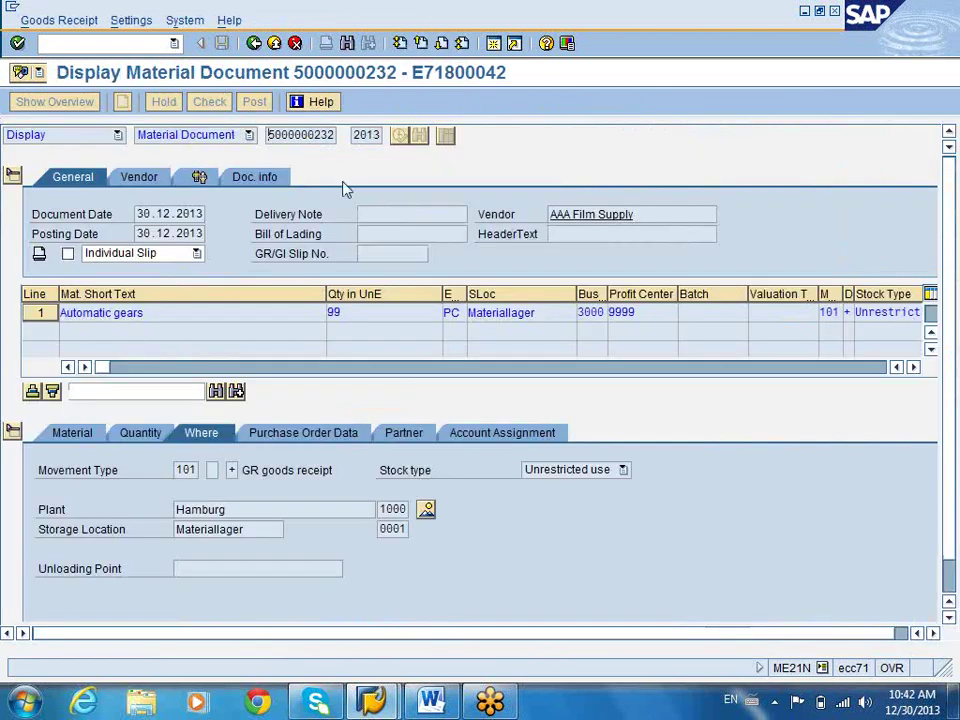
- Display the goods receipt's accounting document and examine the stock, goods received/invoice received and price difference lines
click(270, 183)
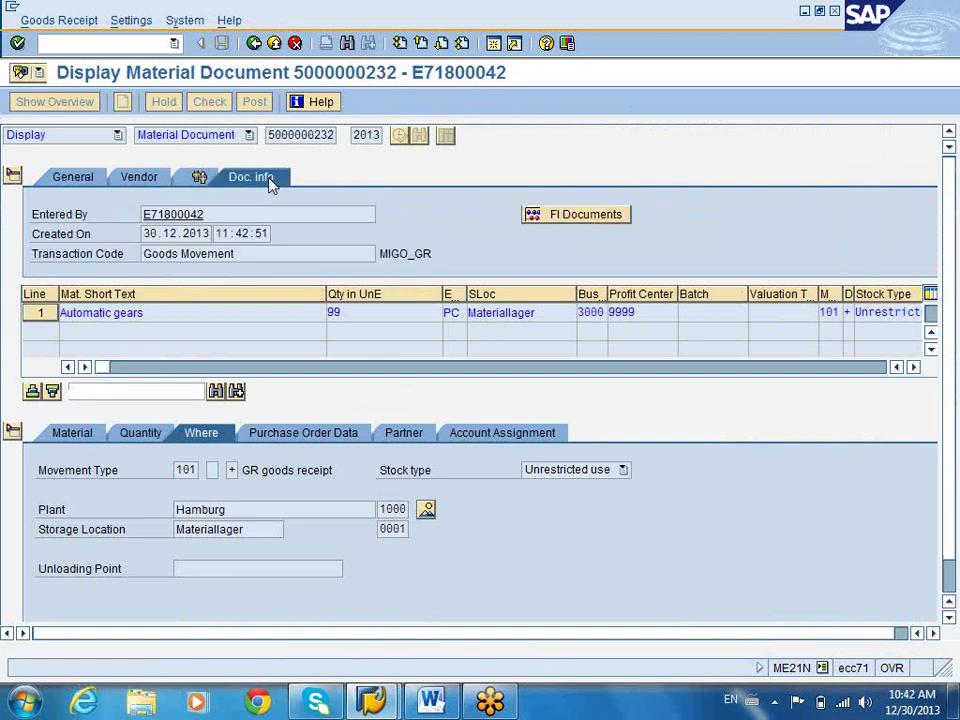
click(553, 214)
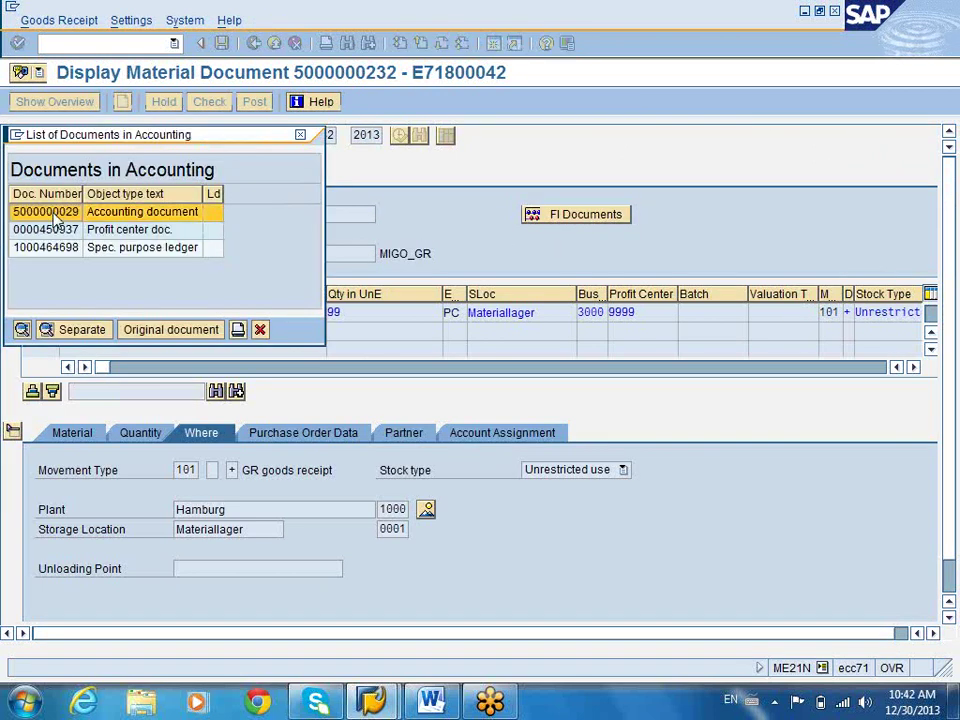
double_click(55, 213)
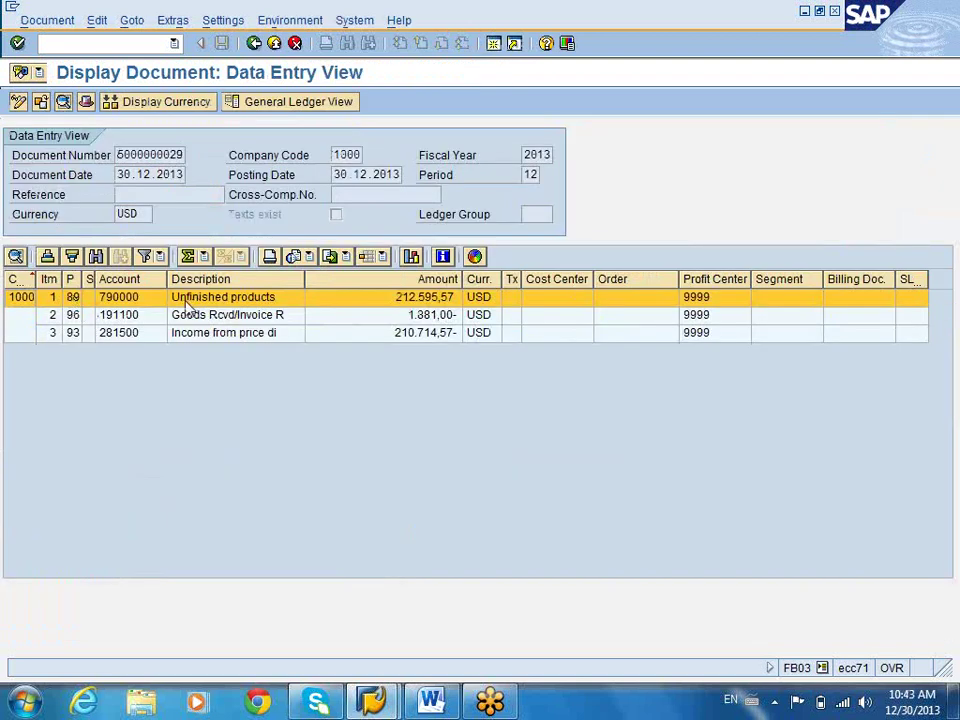
click(131, 316)
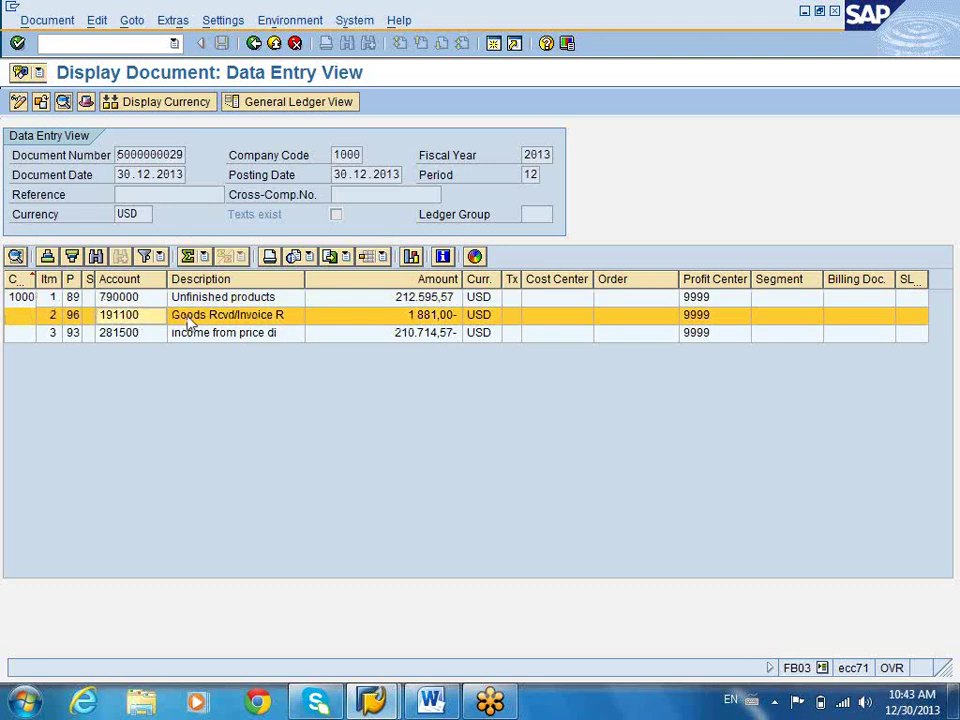
click(77, 336)
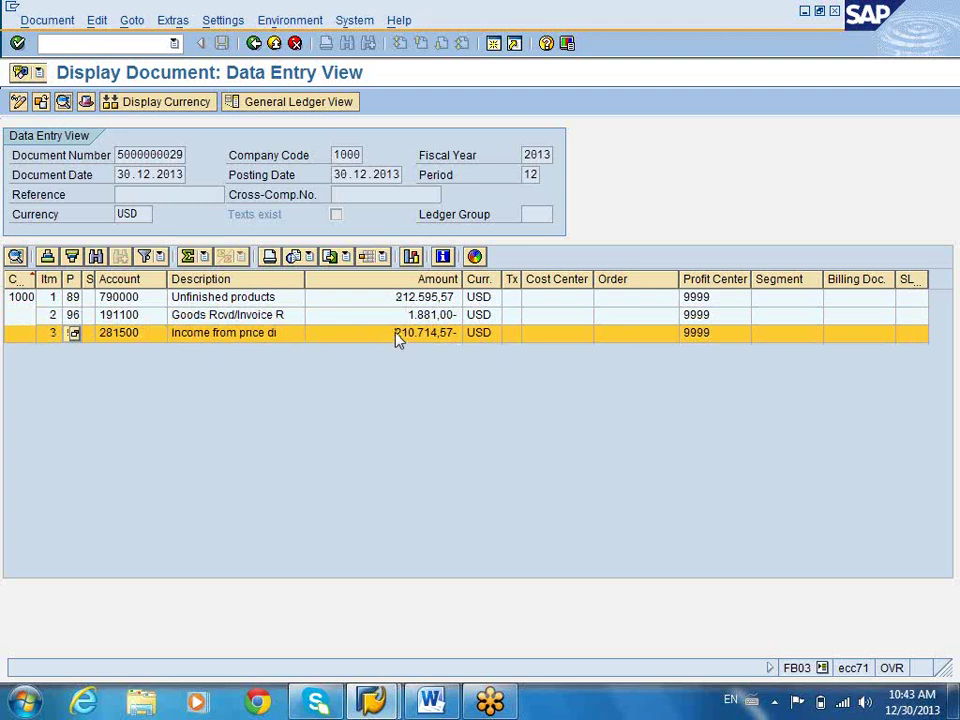
click(390, 297)
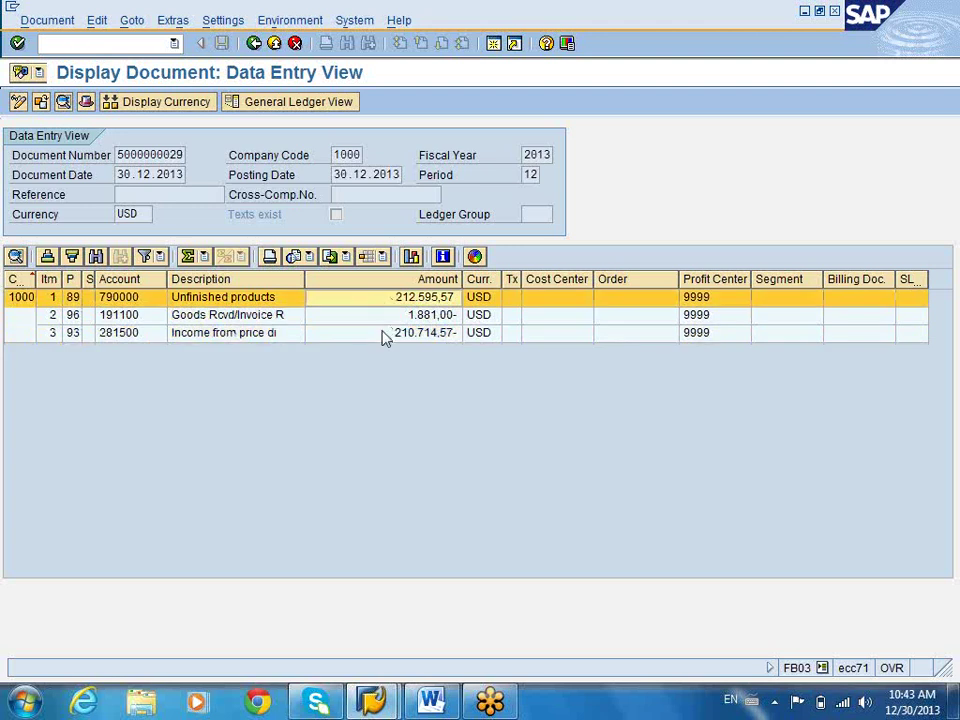
click(384, 334)
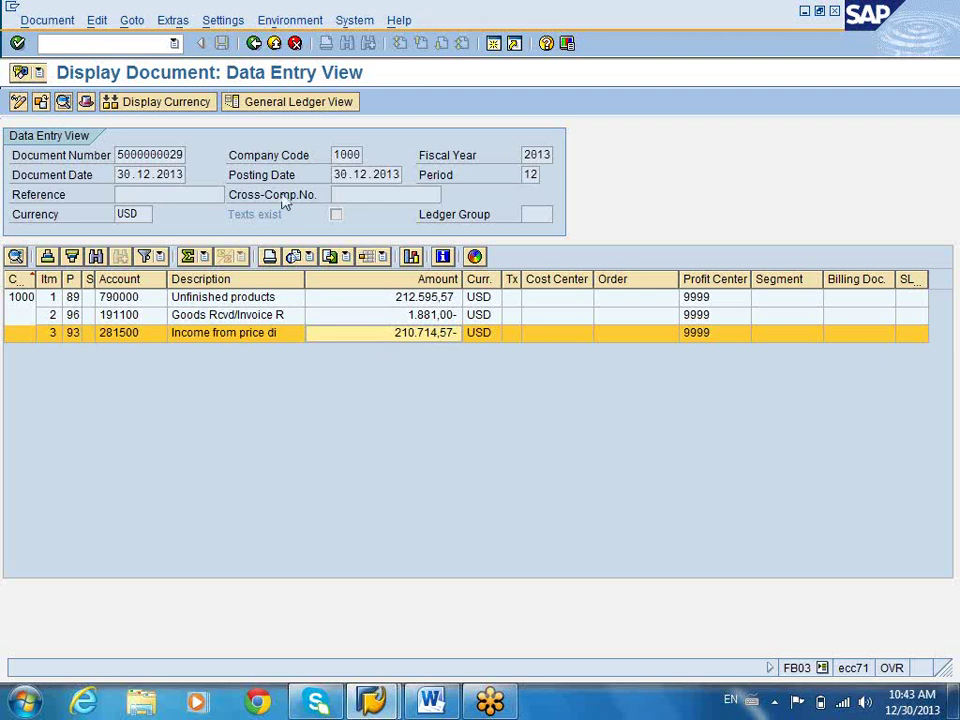
click(255, 45)
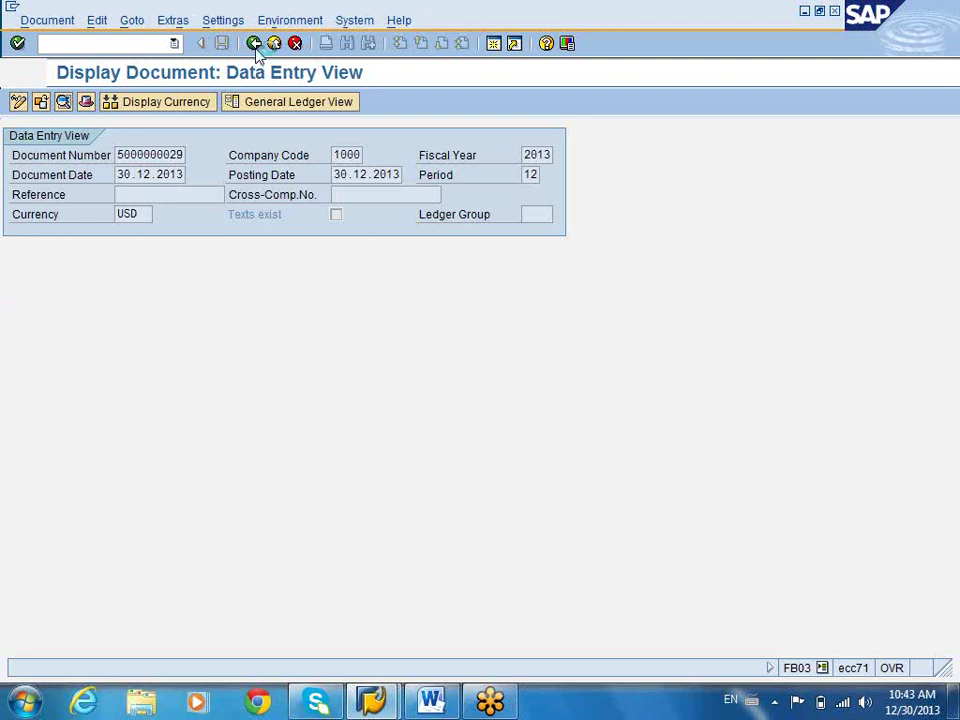
click(255, 45)
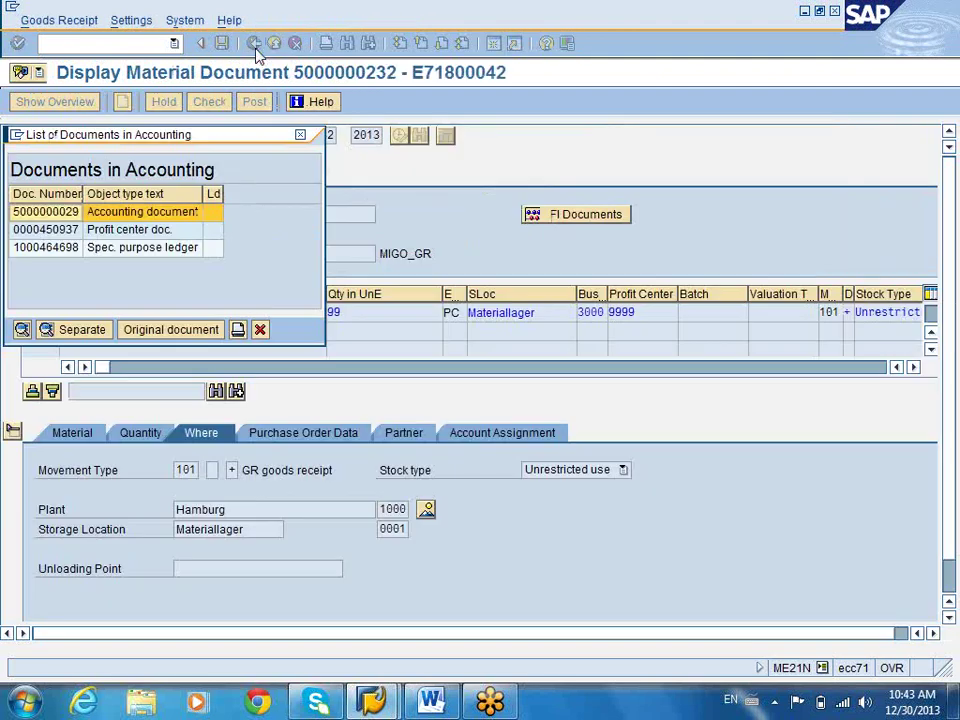
click(259, 329)
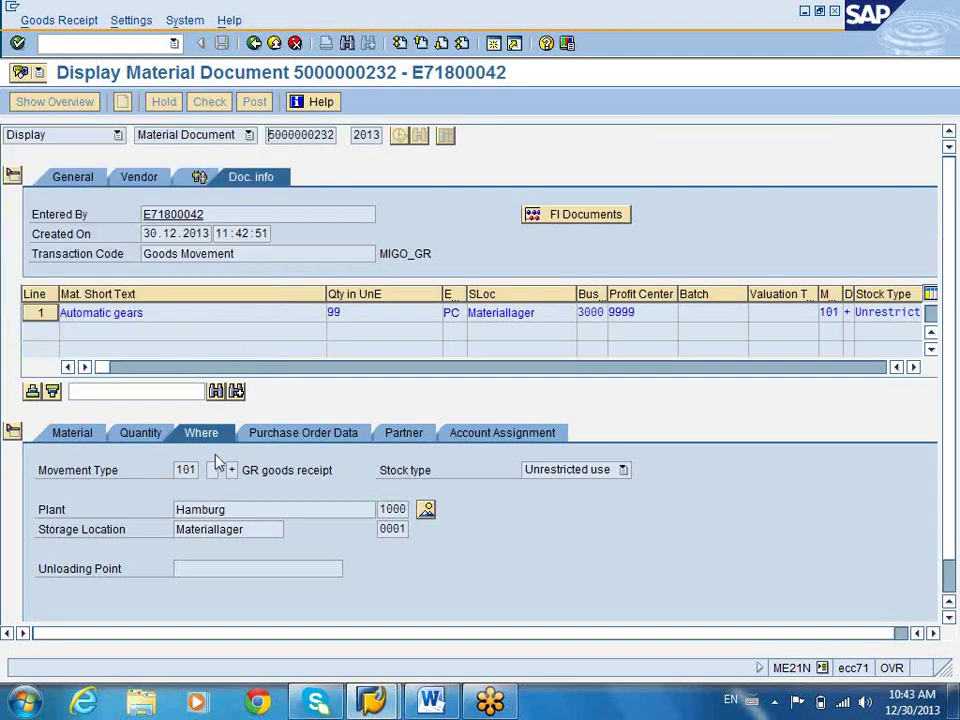
- Display material AM2-401 from the material document and check its unrestricted plant stock for the current period
click(90, 434)
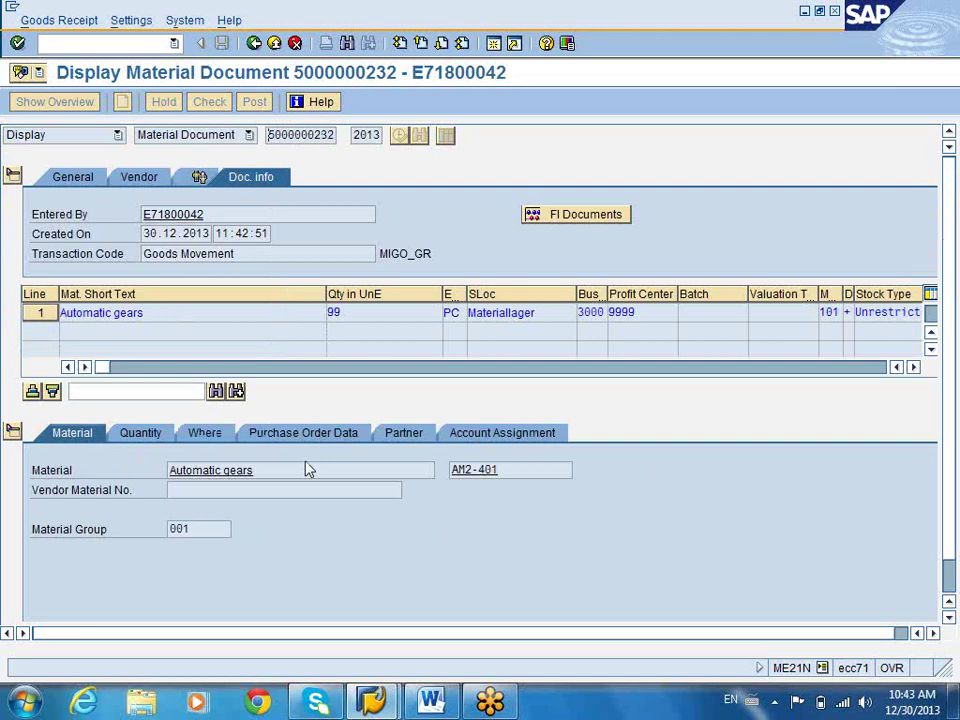
click(472, 472)
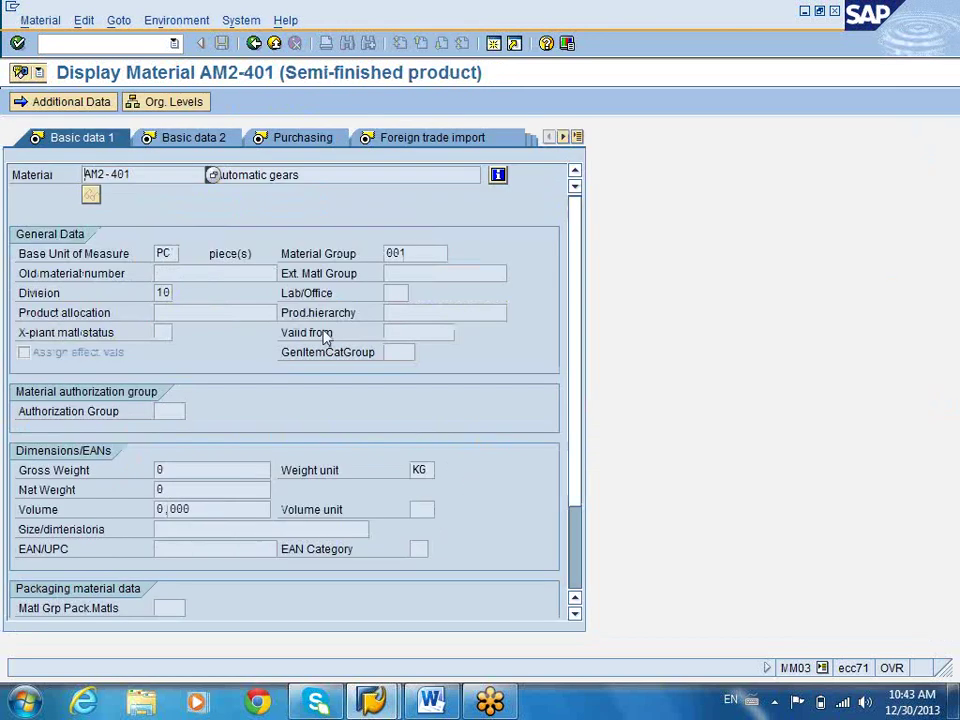
click(577, 137)
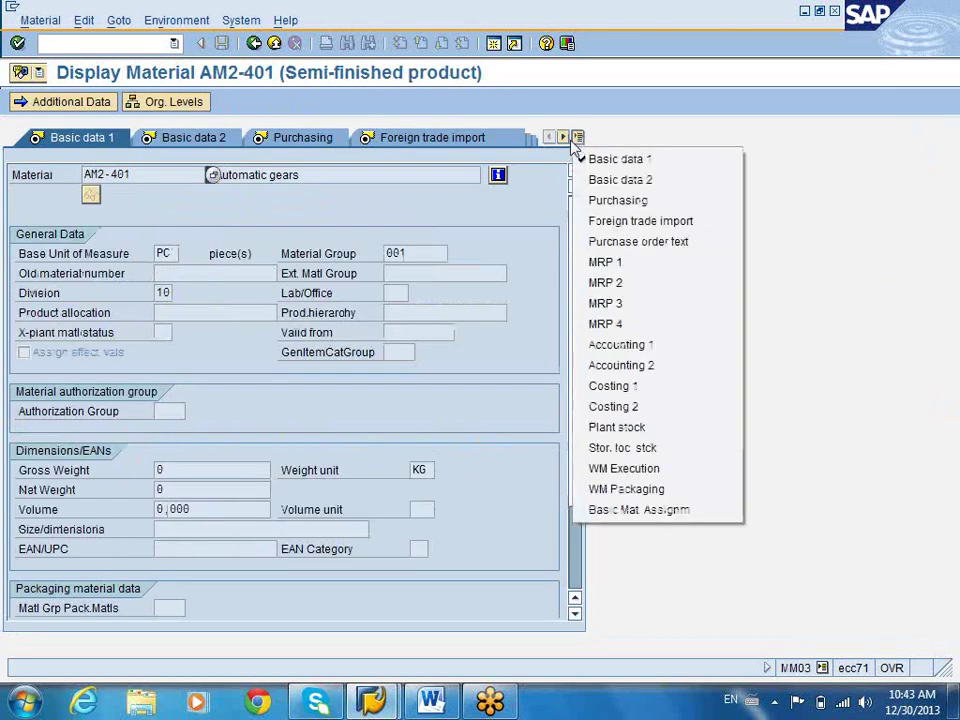
click(605, 428)
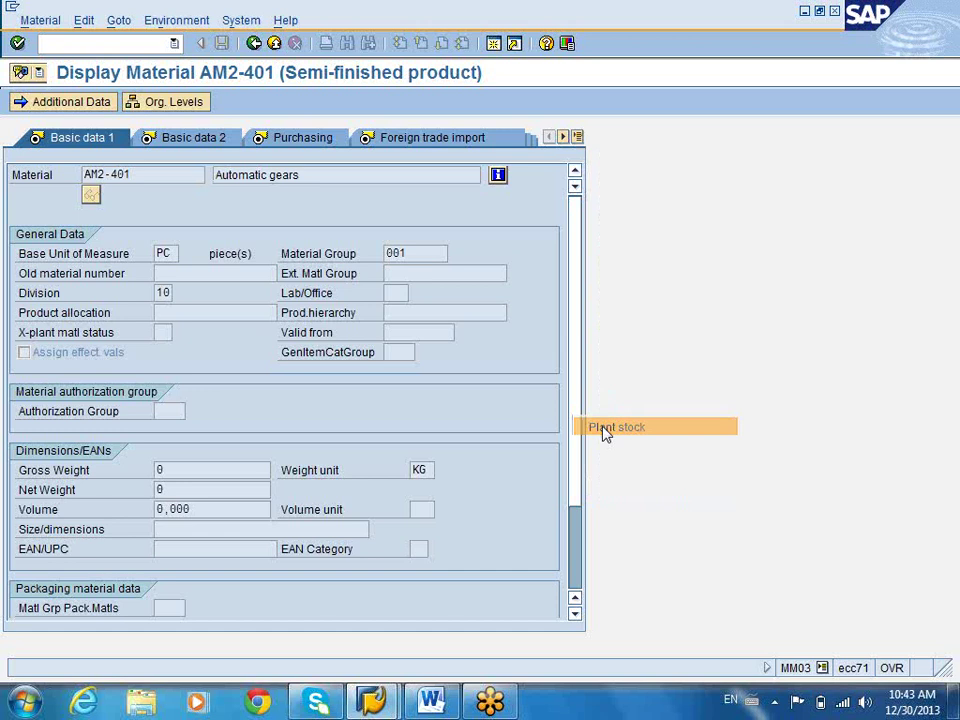
double_click(255, 371)
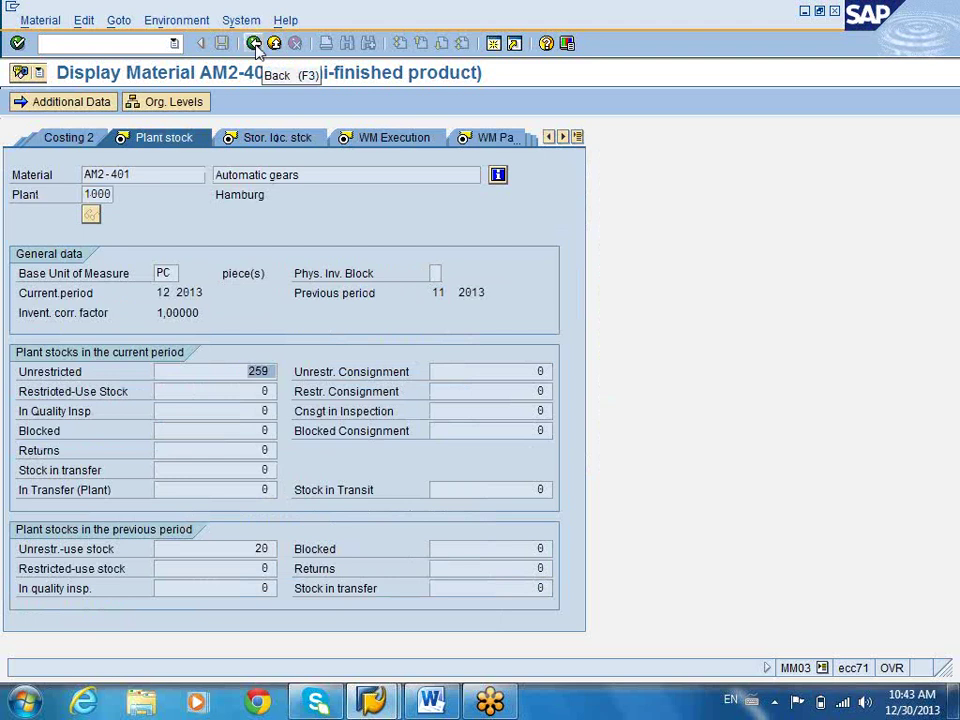
- Examine the price control and standard price in the Accounting 1 view of AM2-401, and return to the material document
click(577, 137)
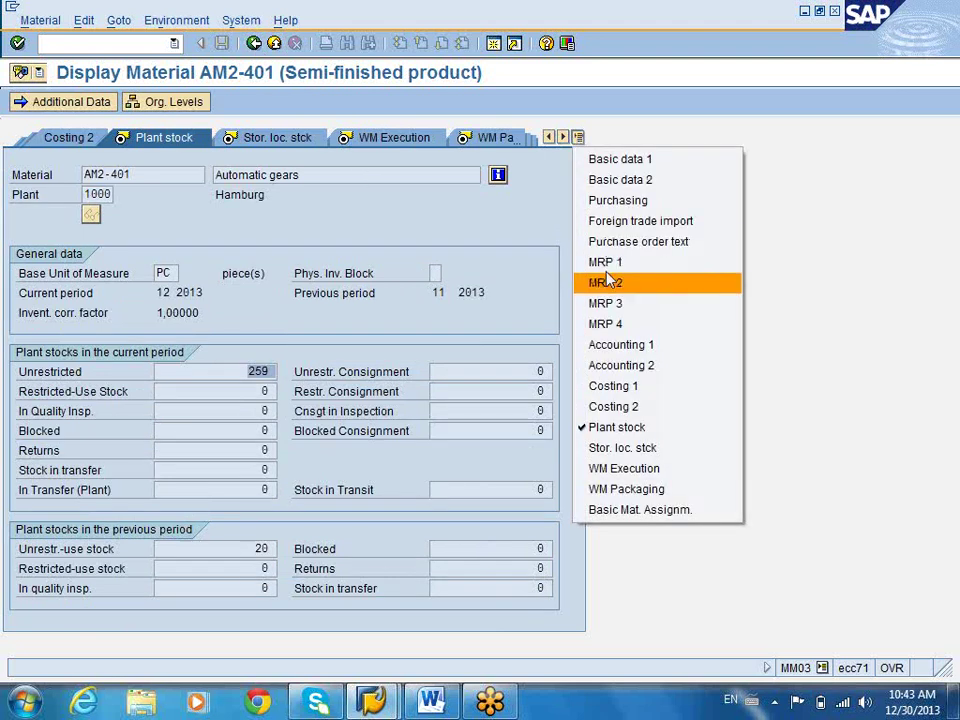
click(605, 345)
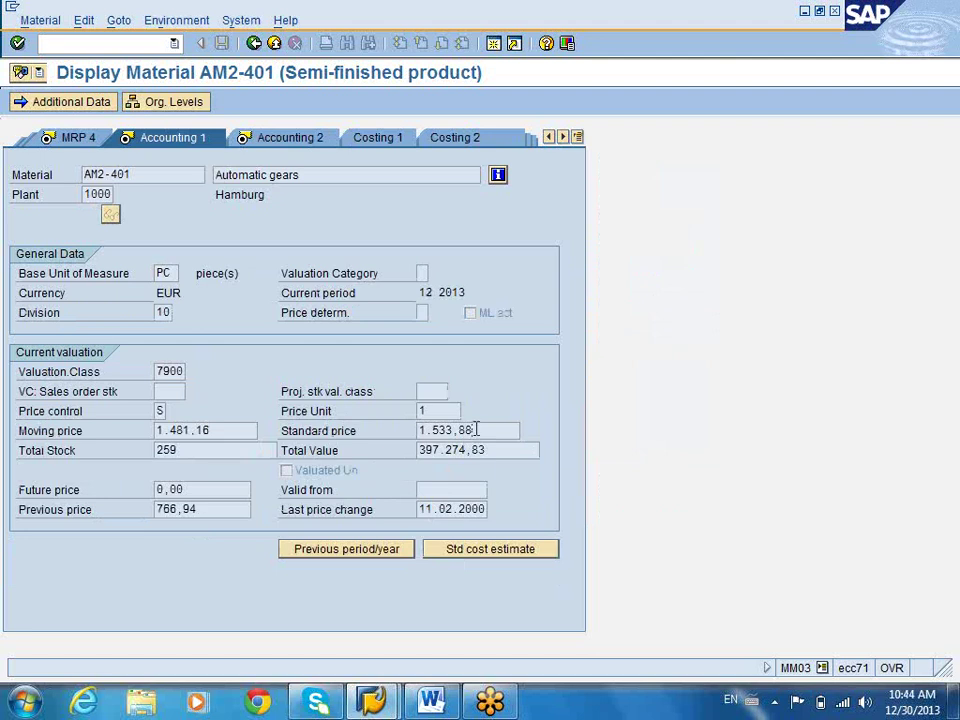
drag(476, 429, 419, 429)
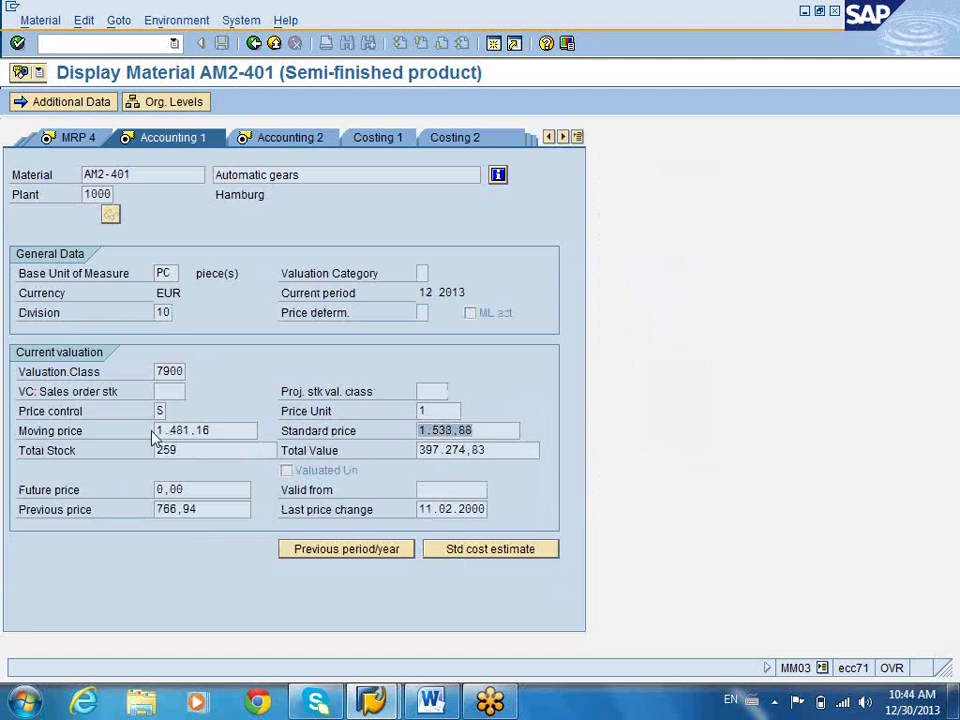
click(162, 411)
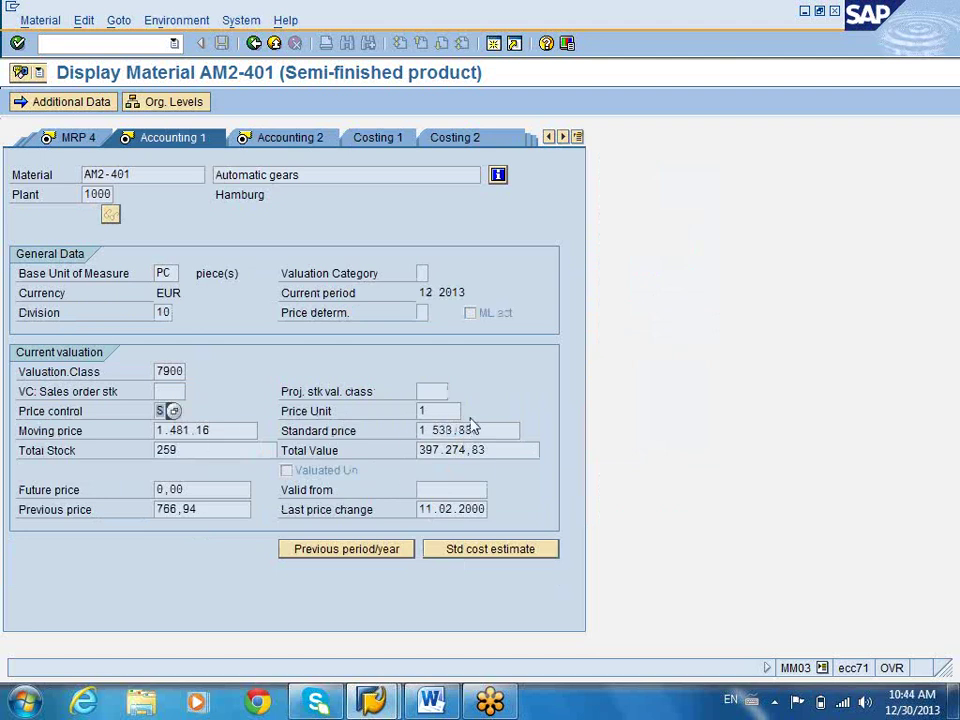
drag(474, 429, 383, 436)
click(254, 44)
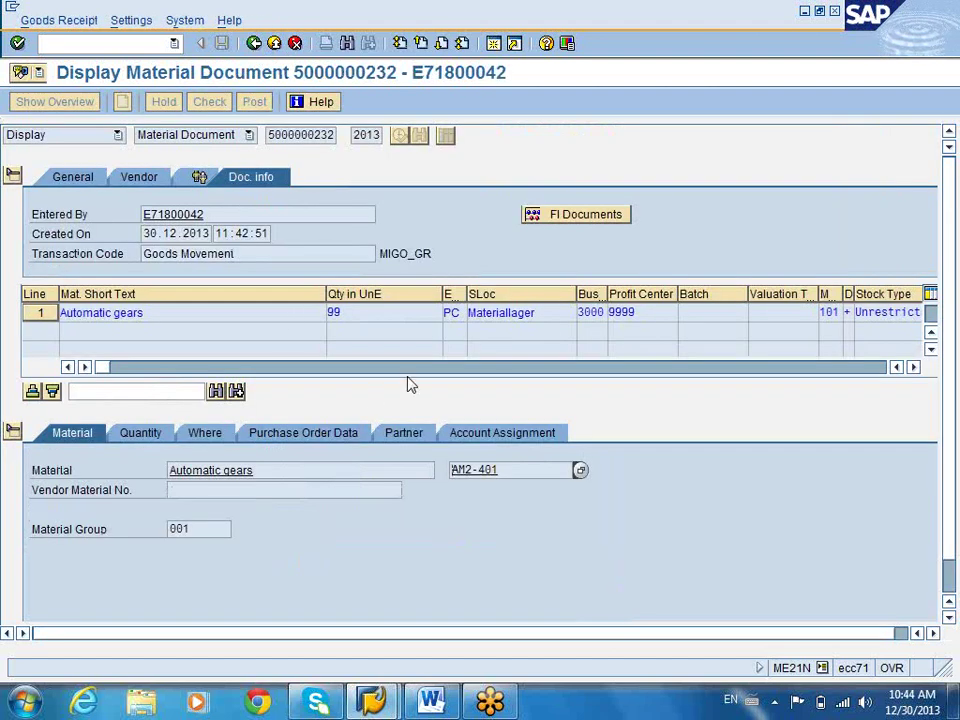
- Reopen the goods receipt's accounting document, compare the amounts of its posting lines, and return to the material document
click(557, 226)
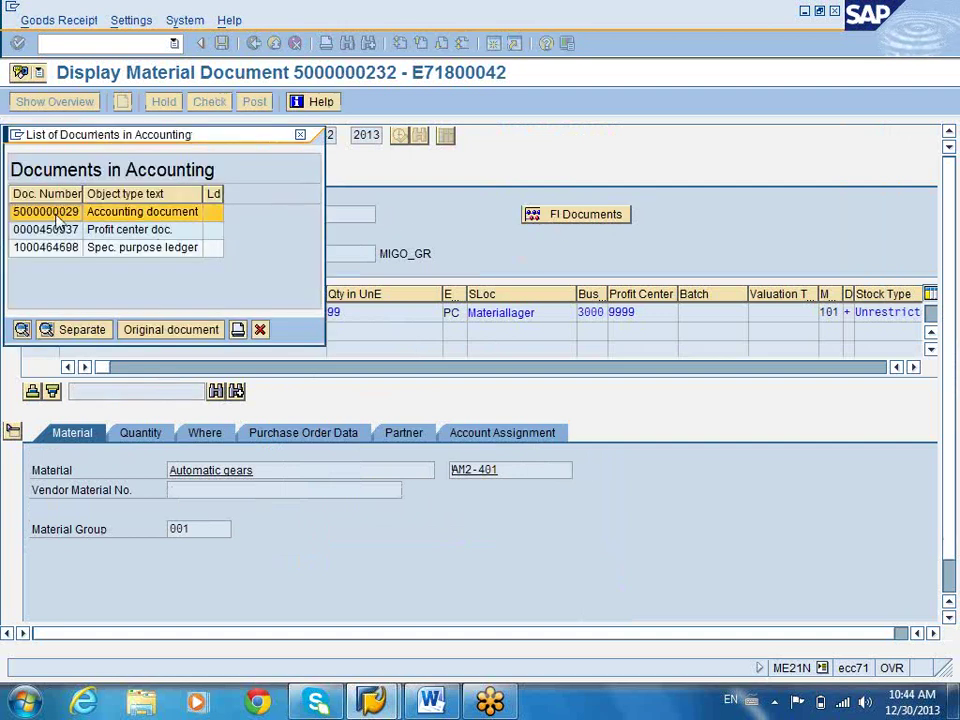
double_click(57, 212)
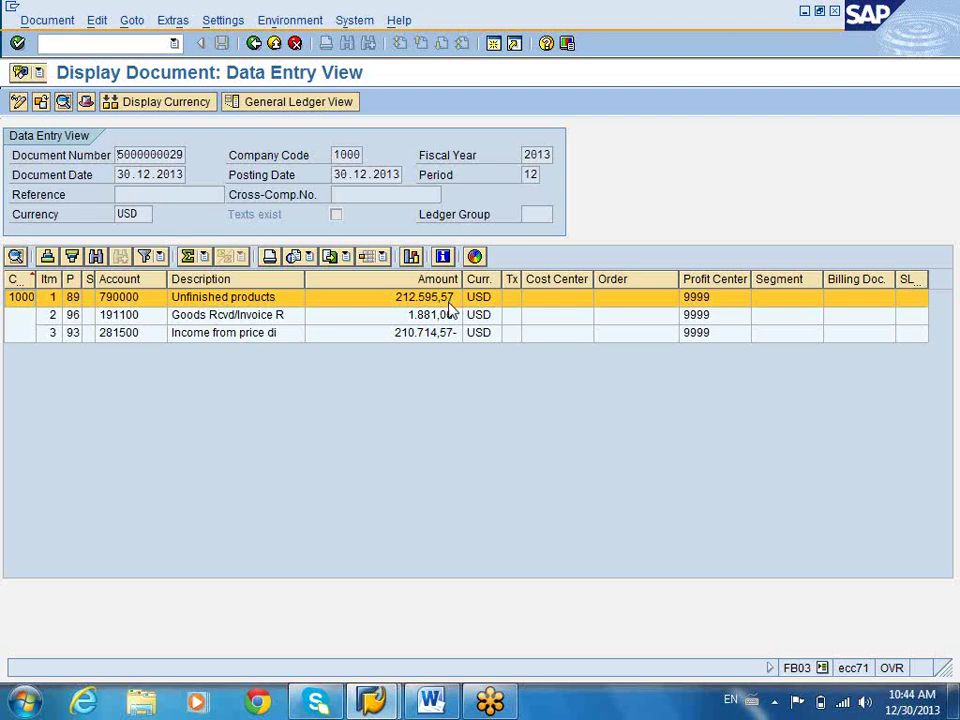
click(400, 318)
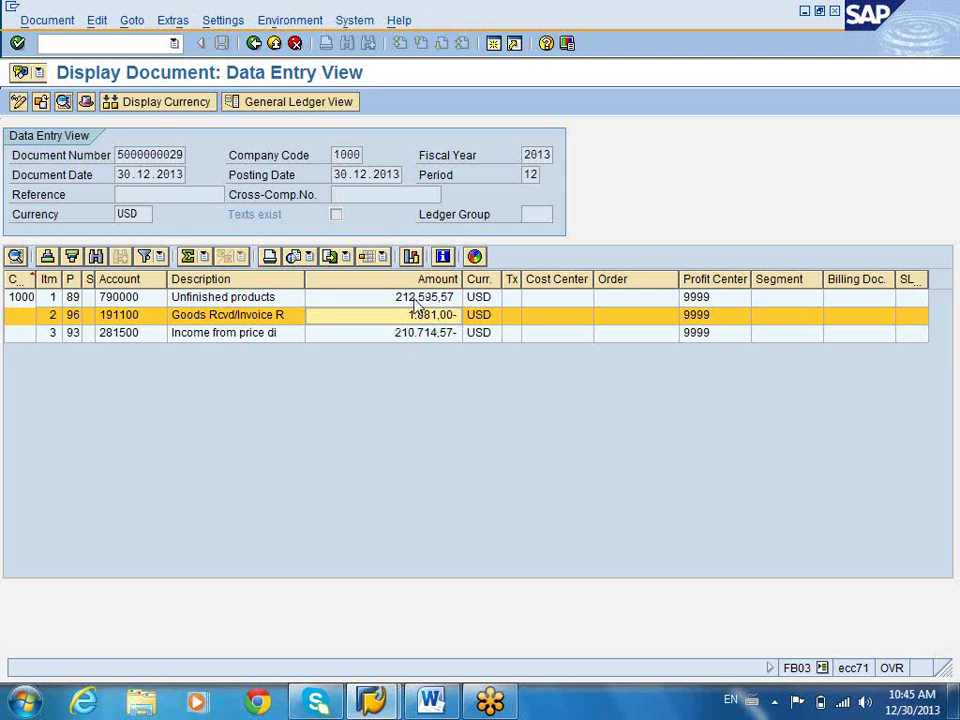
click(413, 337)
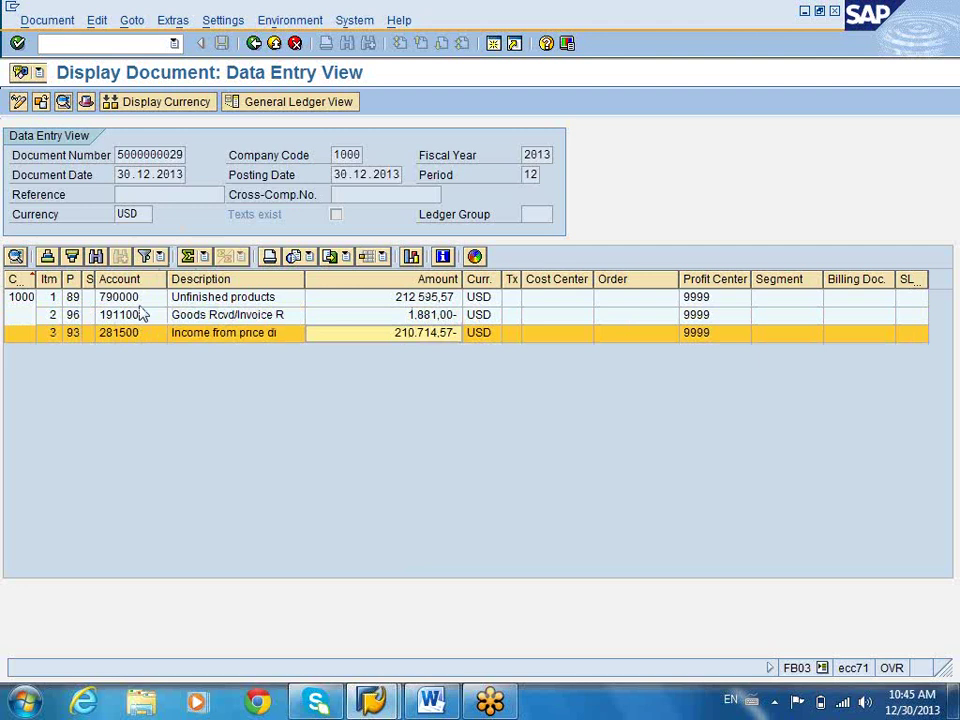
click(254, 46)
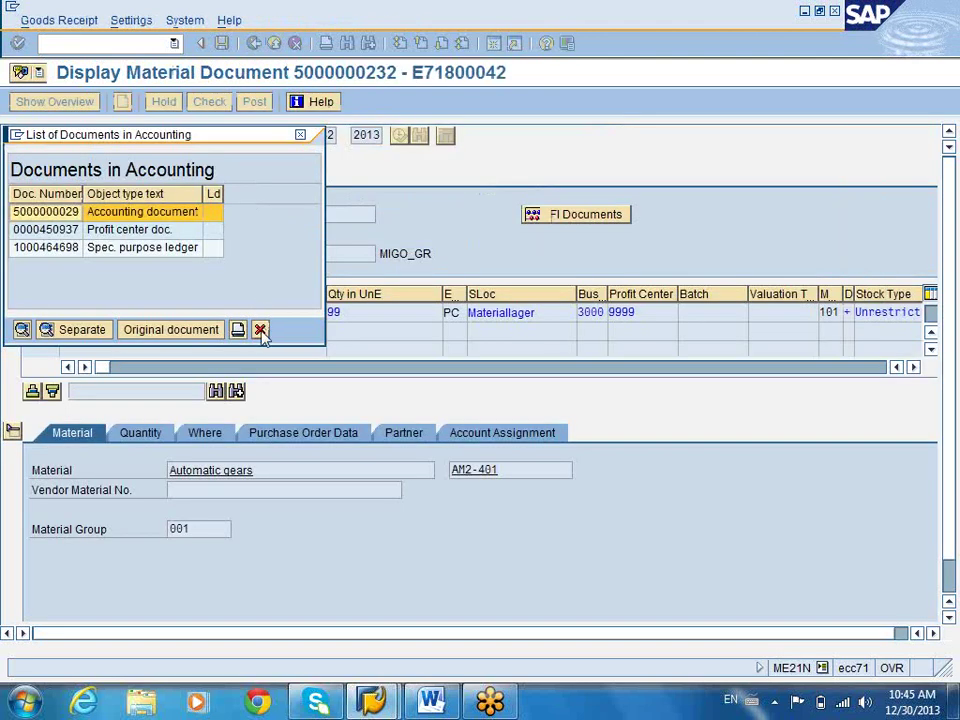
click(260, 330)
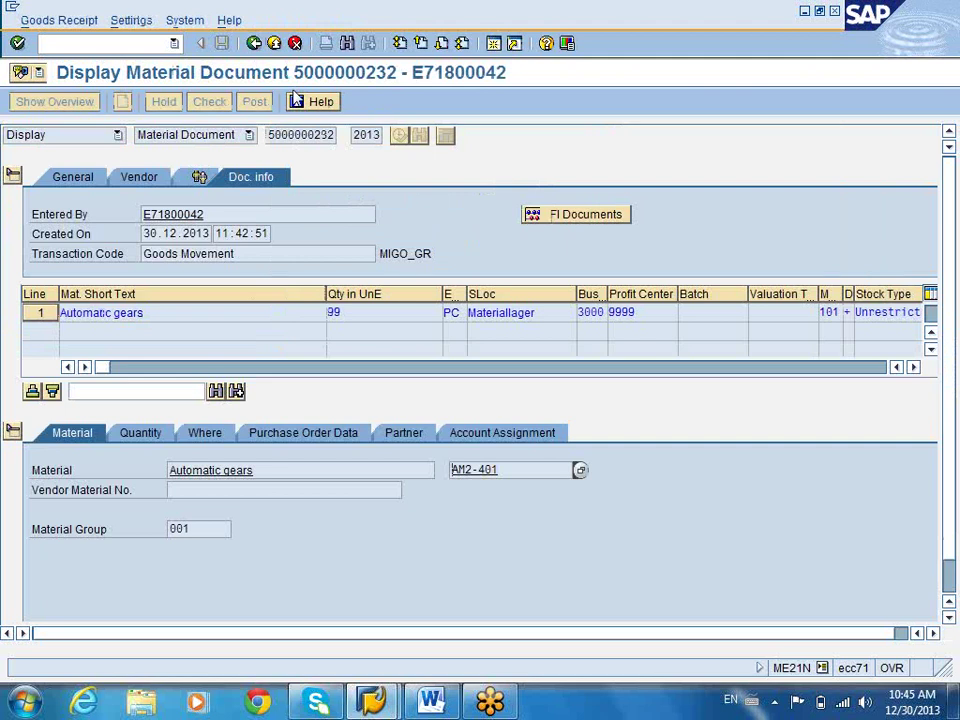
- Look up the list of movement types from the goods receipt line, close it, and return to the purchase order
click(836, 314)
click(849, 314)
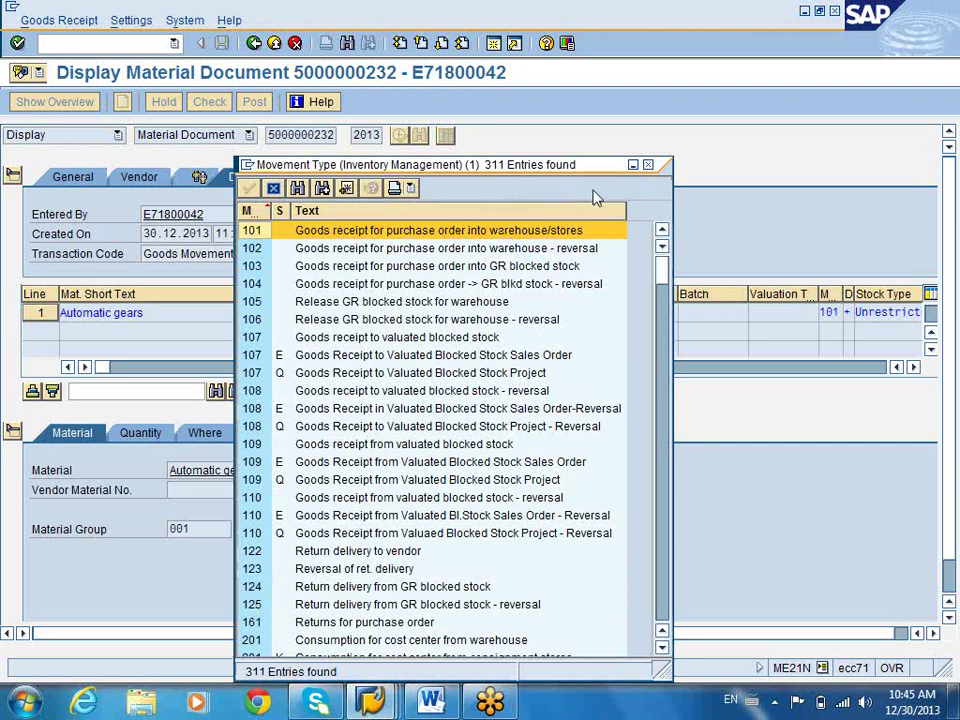
click(648, 166)
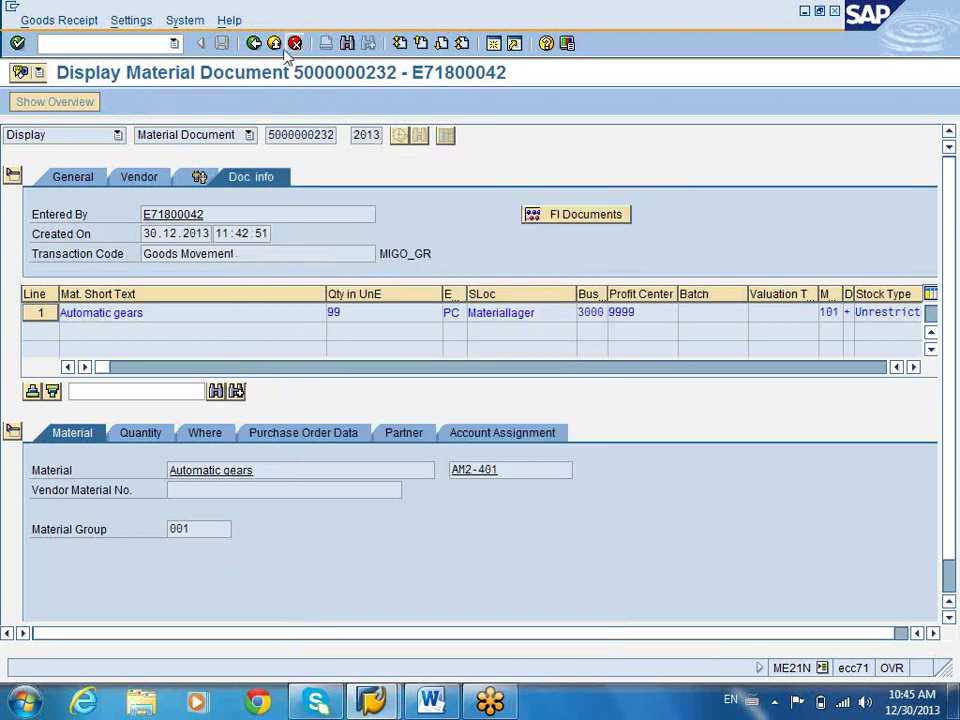
click(255, 44)
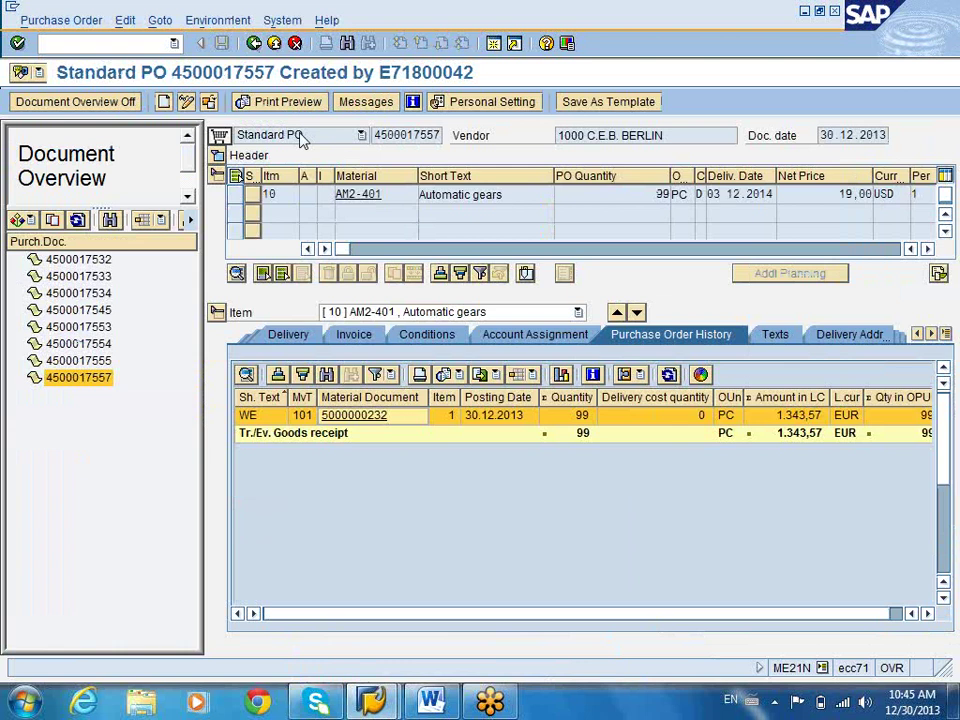
- Start a new incoming invoice with MIRO and enter the number of the AM2-401 purchase order as its reference
drag(373, 136, 443, 140)
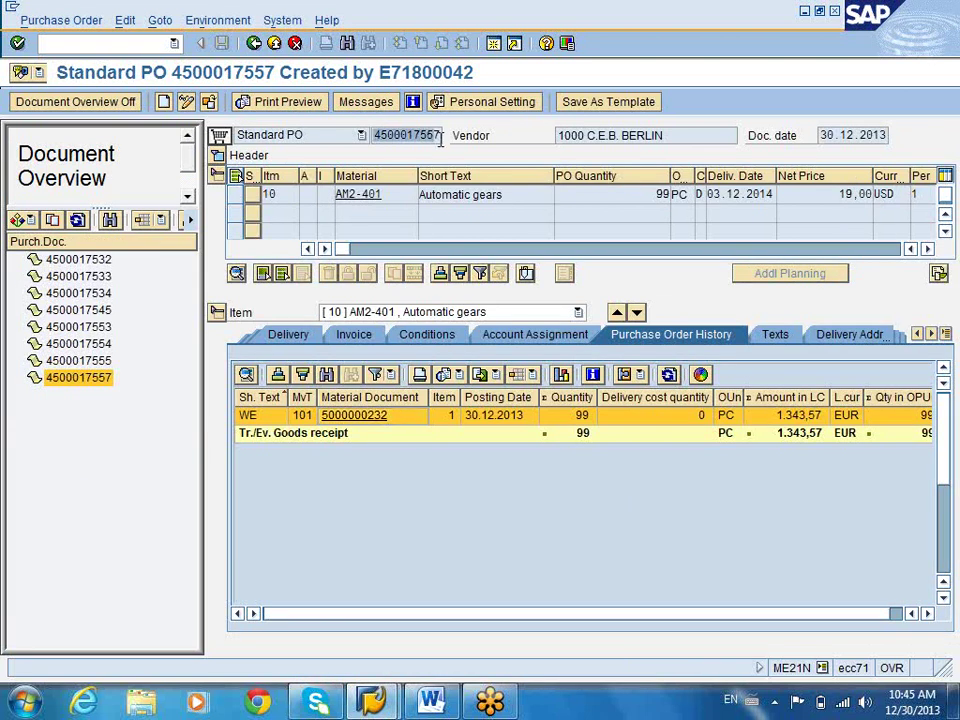
click(443, 140)
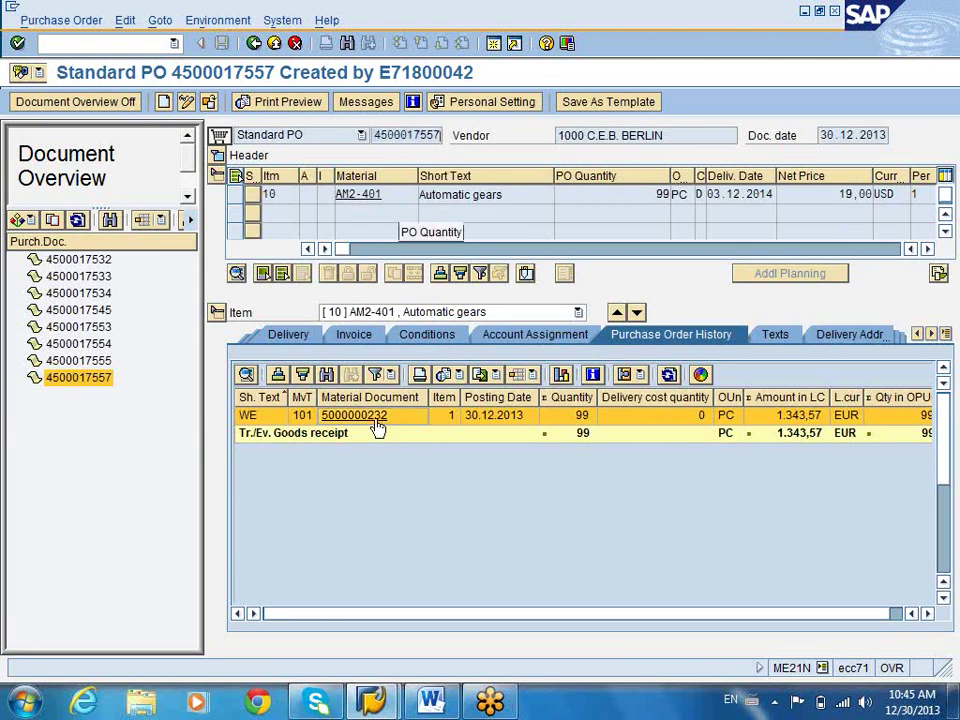
click(258, 45)
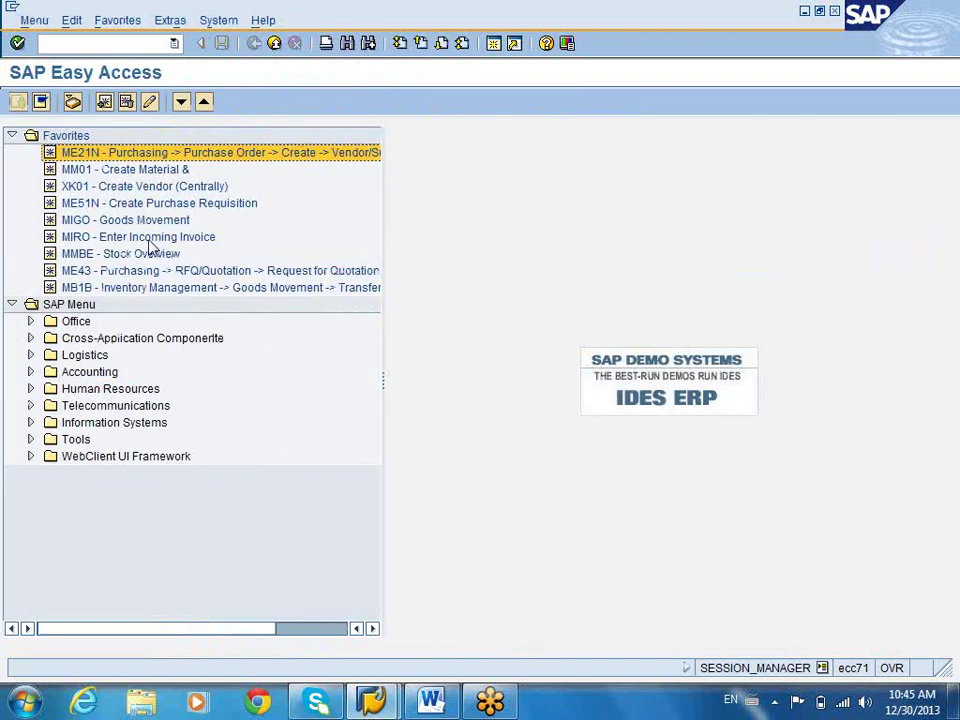
click(160, 237)
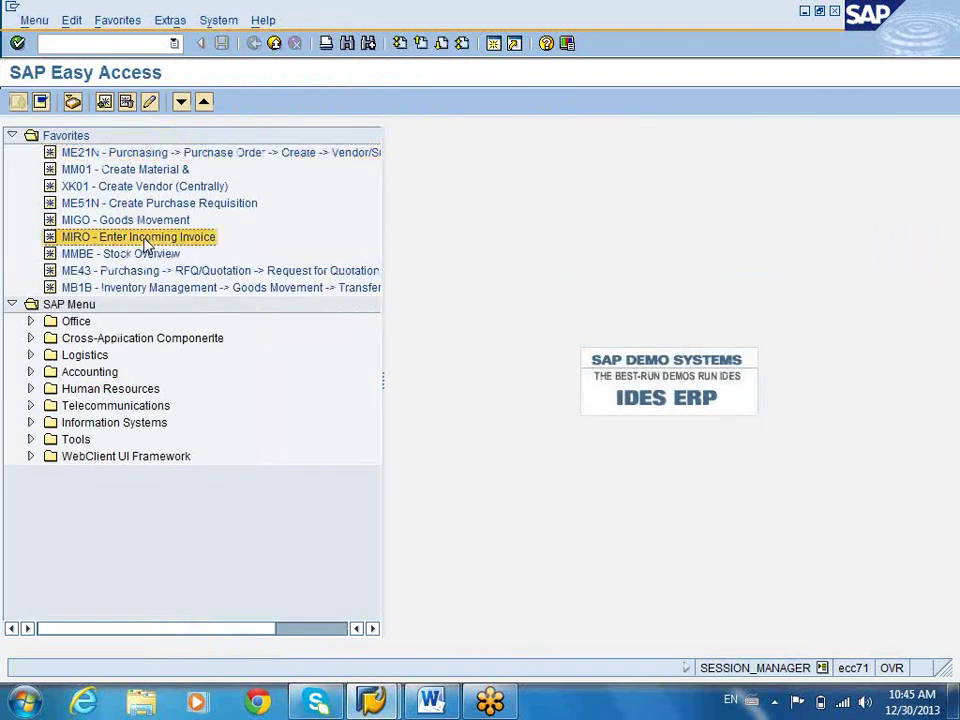
double_click(75, 240)
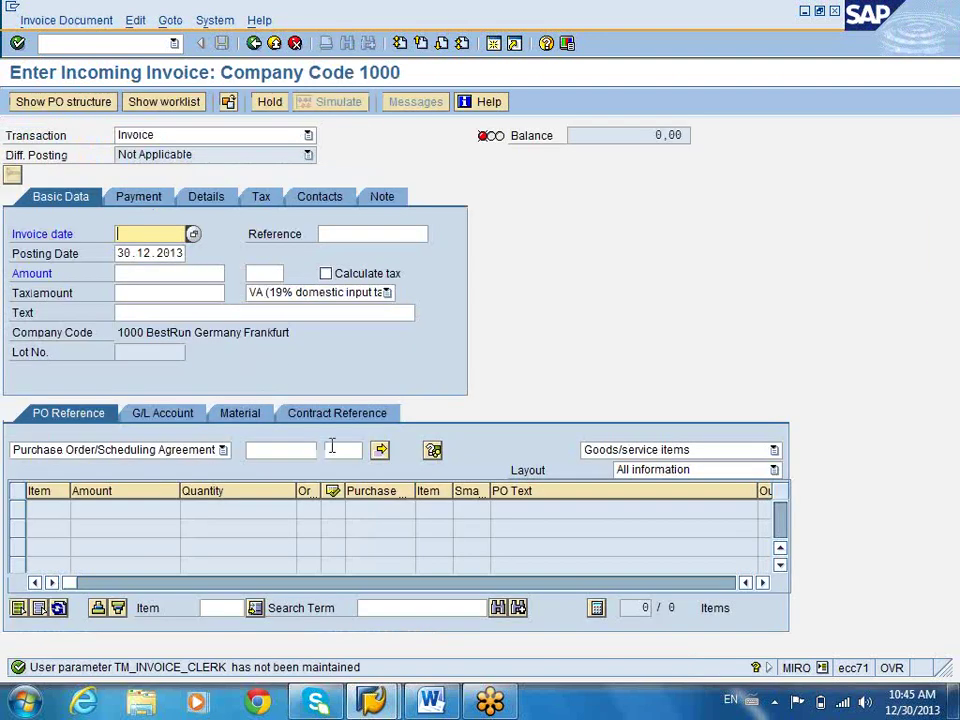
click(300, 452)
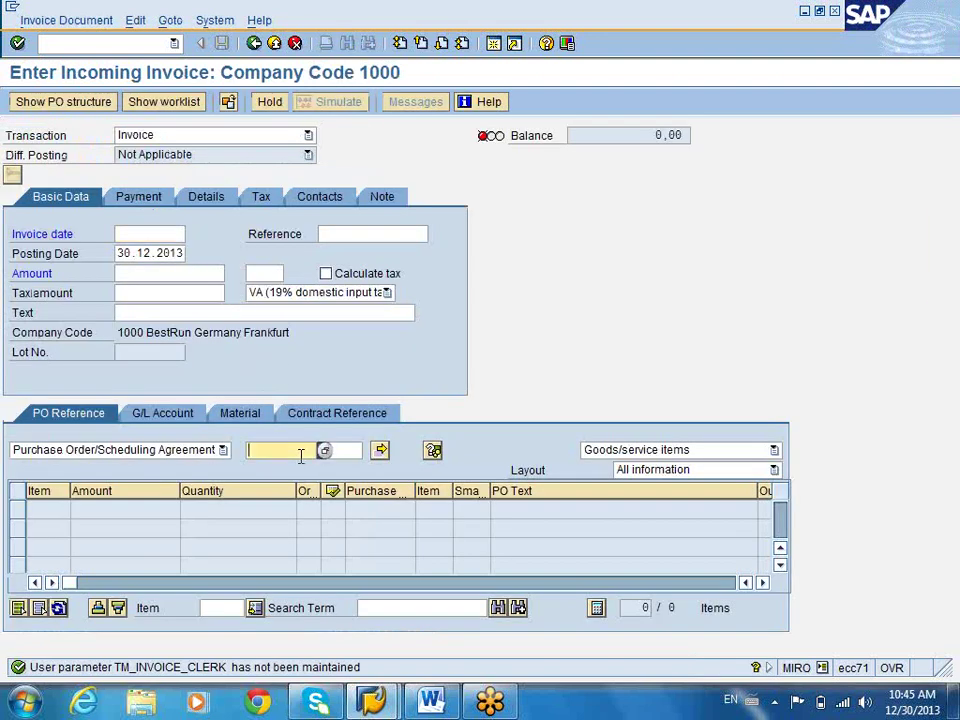
text(4500017557)
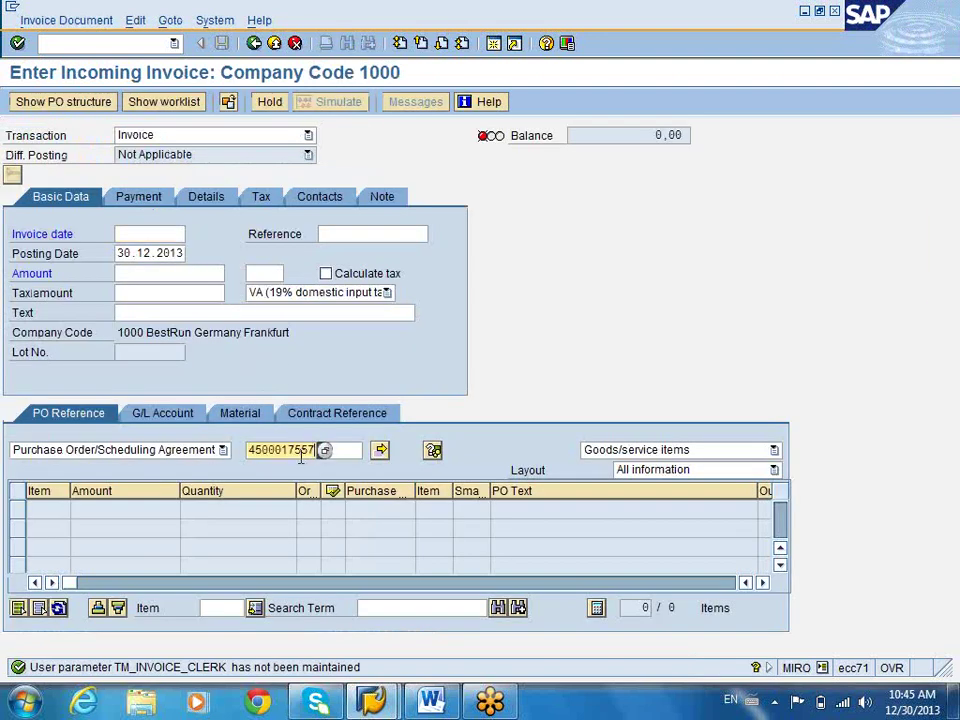
- Set the invoice date to 30.12.2013, load the referenced purchase order item, and accept the terms of payment note
click(153, 252)
click(170, 233)
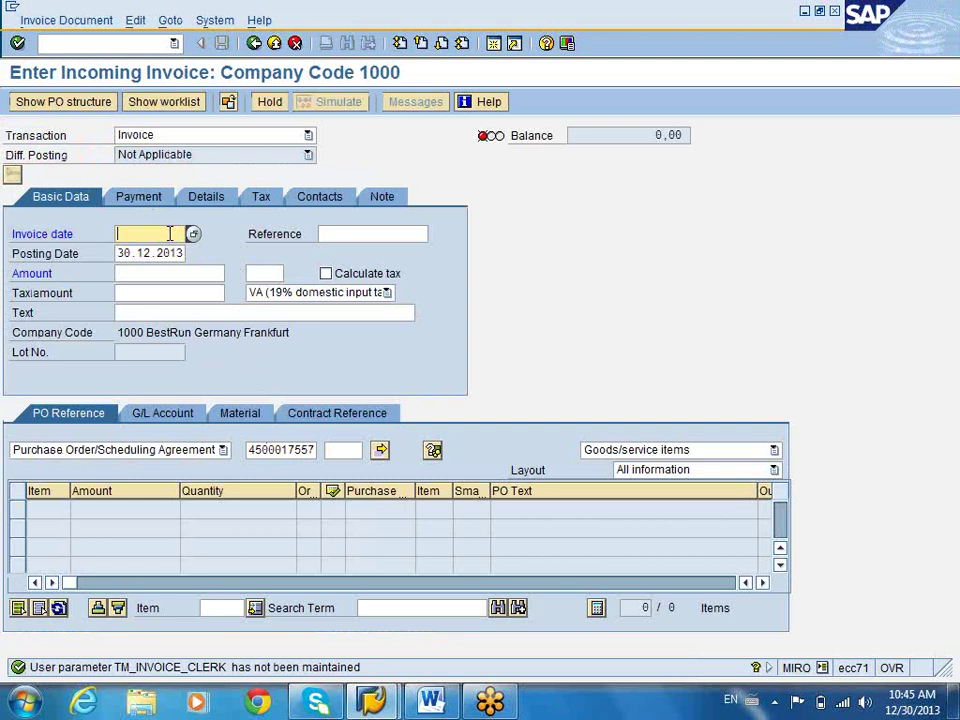
text(30.12.2013)
key(Return)
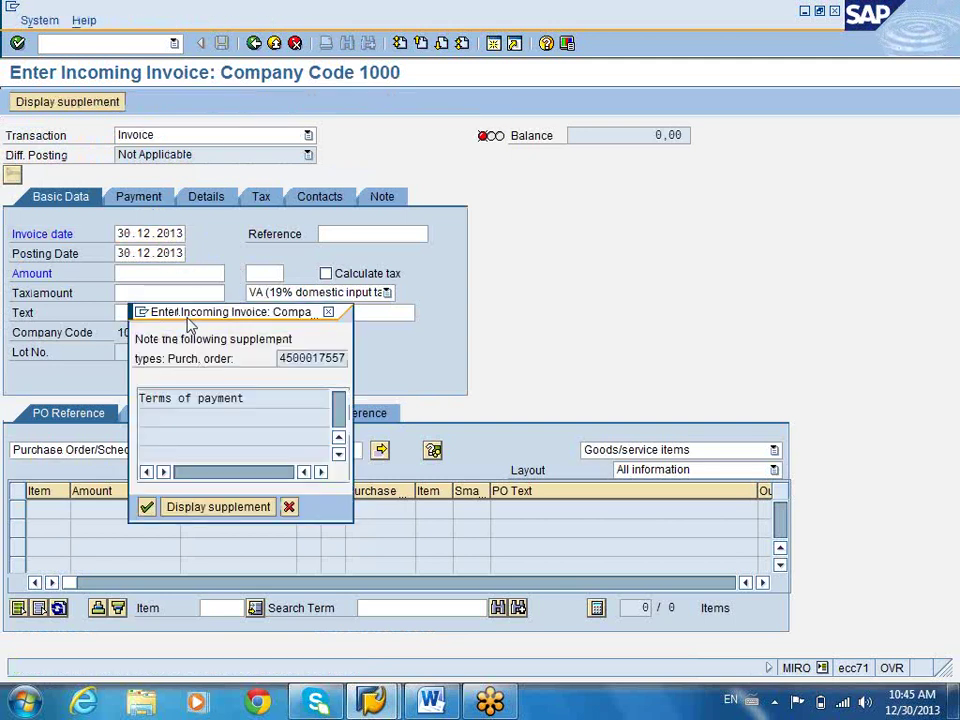
click(146, 508)
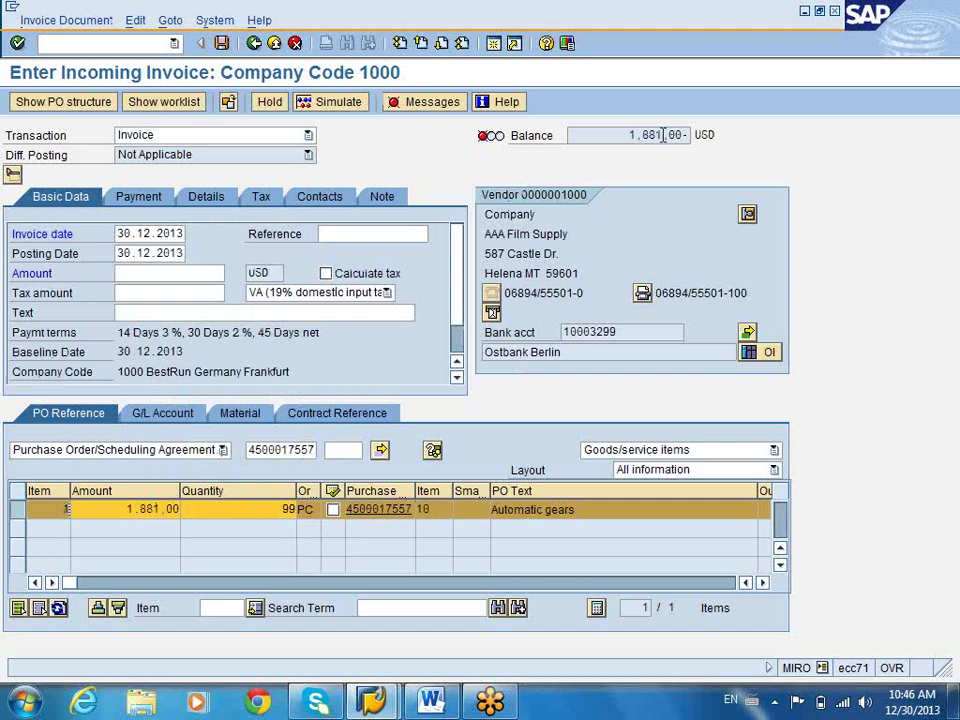
- Set the invoice amount to 1881 USD, accept the down payment information, and check the invoice balance
click(201, 276)
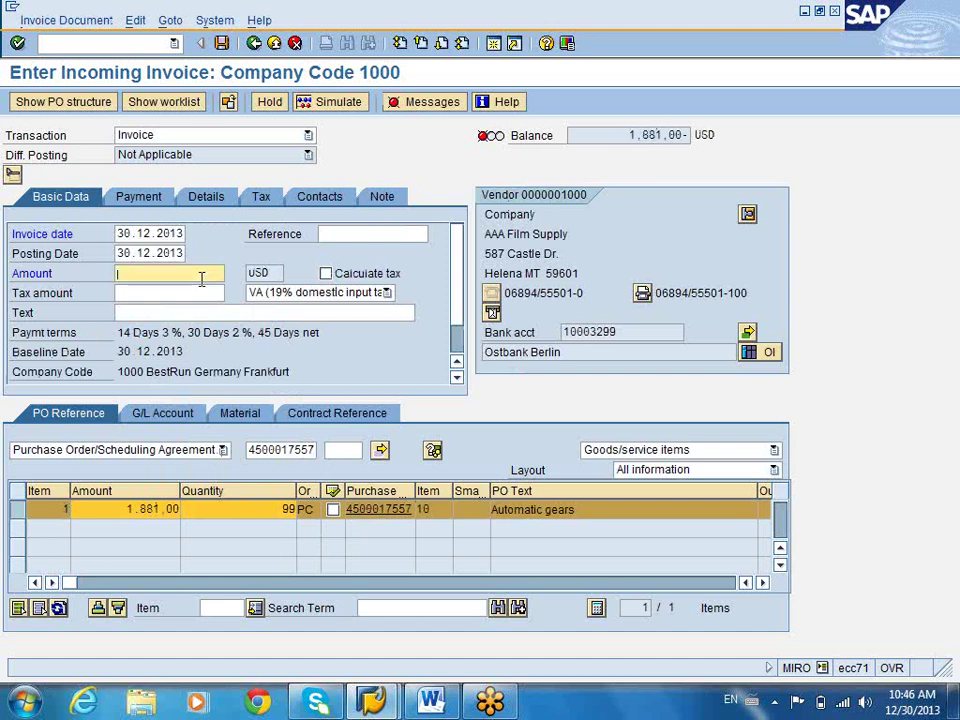
text(1881)
key(Return)
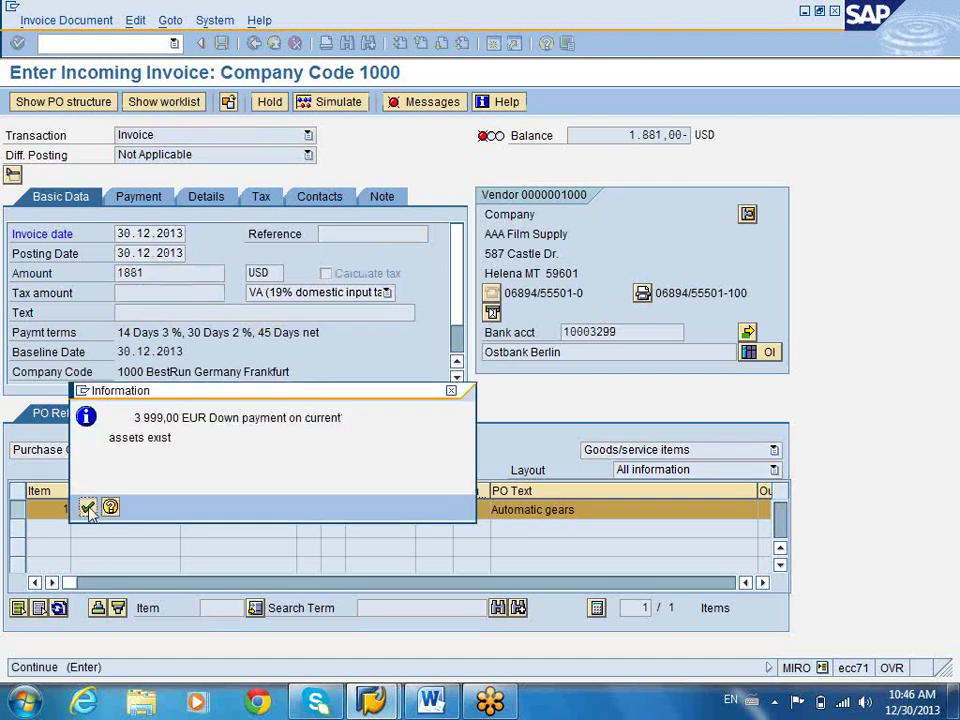
click(88, 508)
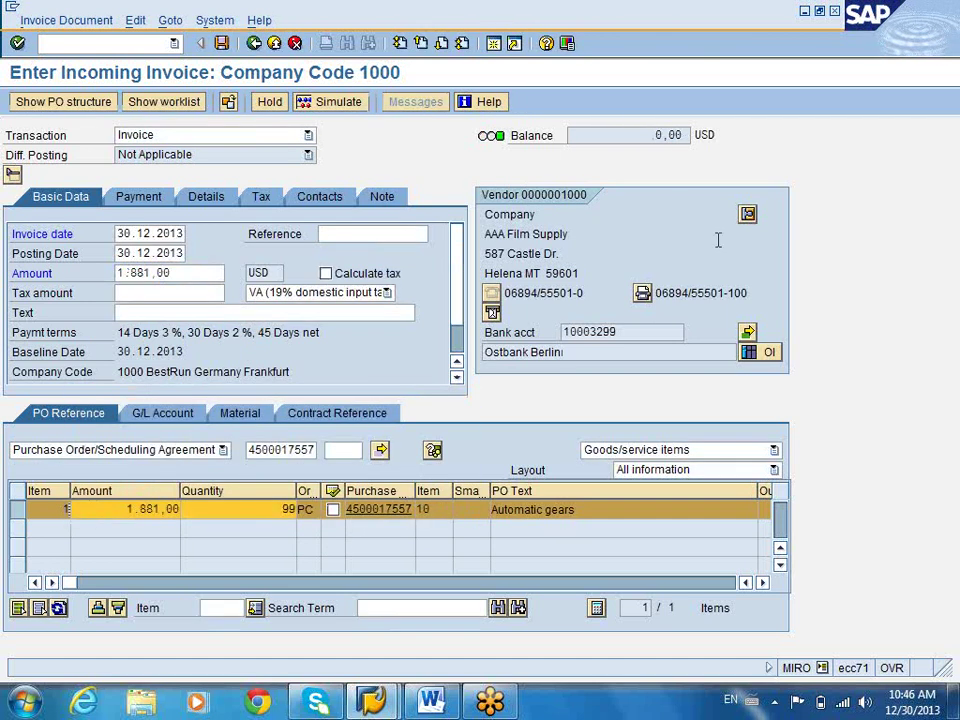
drag(657, 138, 704, 140)
- Simulate the invoice, examine its vendor and goods received/invoice received lines, and post it
click(162, 415)
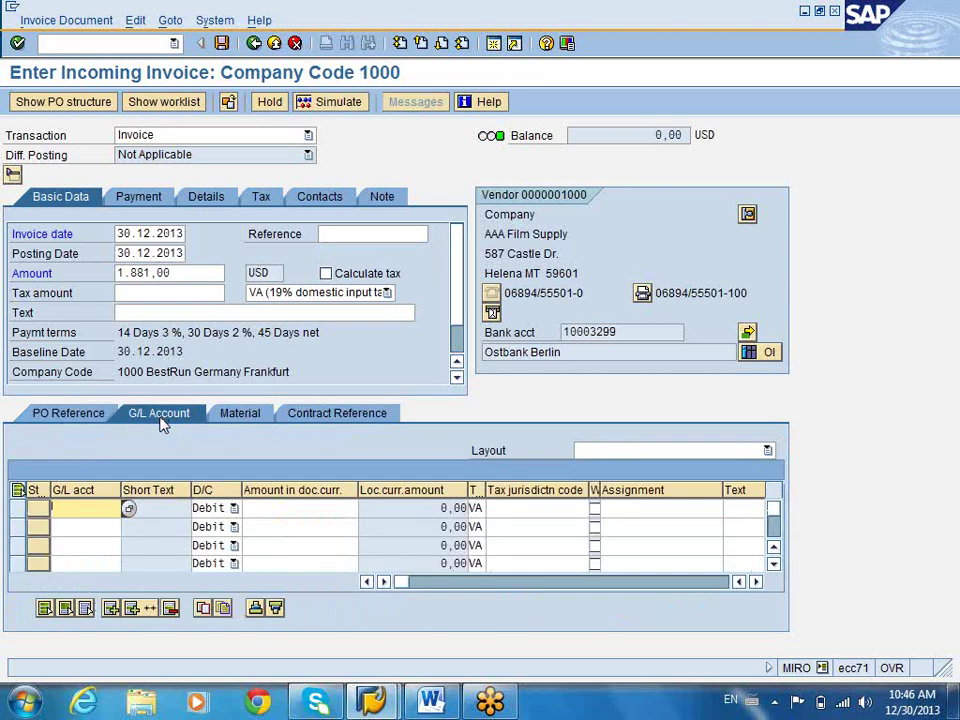
click(110, 420)
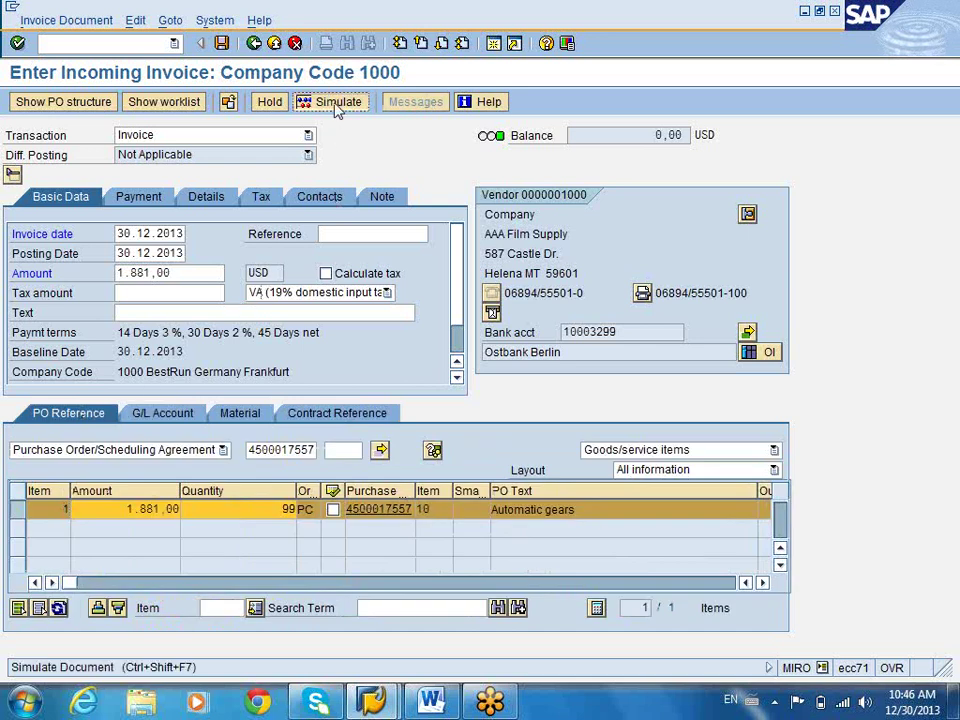
click(338, 106)
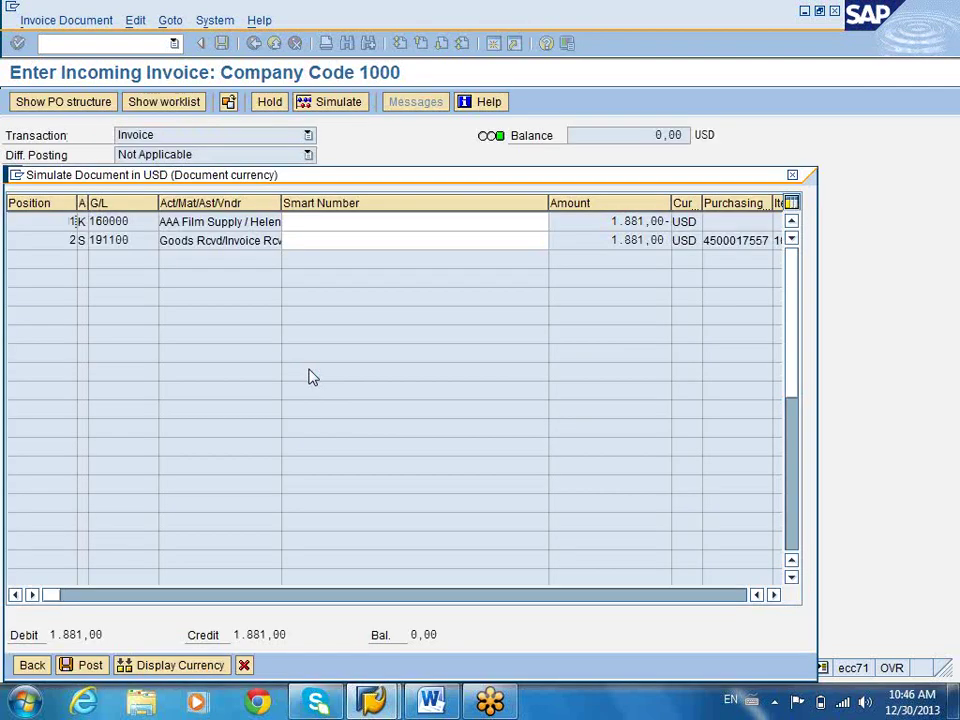
click(139, 241)
click(138, 222)
click(138, 241)
click(88, 665)
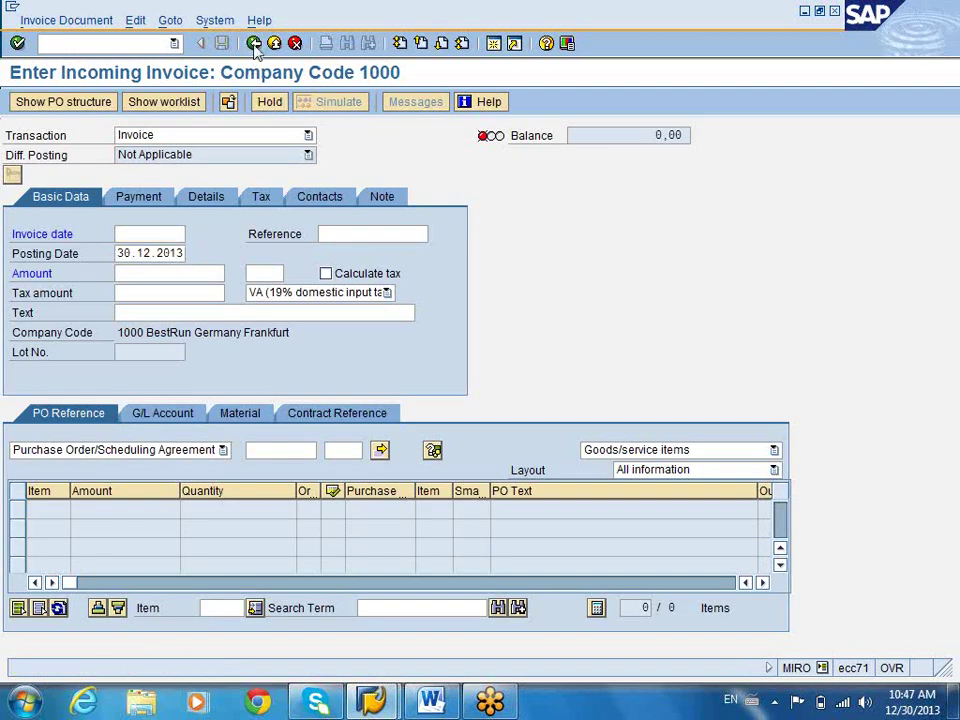
- Return to purchase orders with ME21N, open the AM2-401 order, and display its item's purchase order history
click(253, 43)
double_click(220, 153)
double_click(78, 378)
click(790, 335)
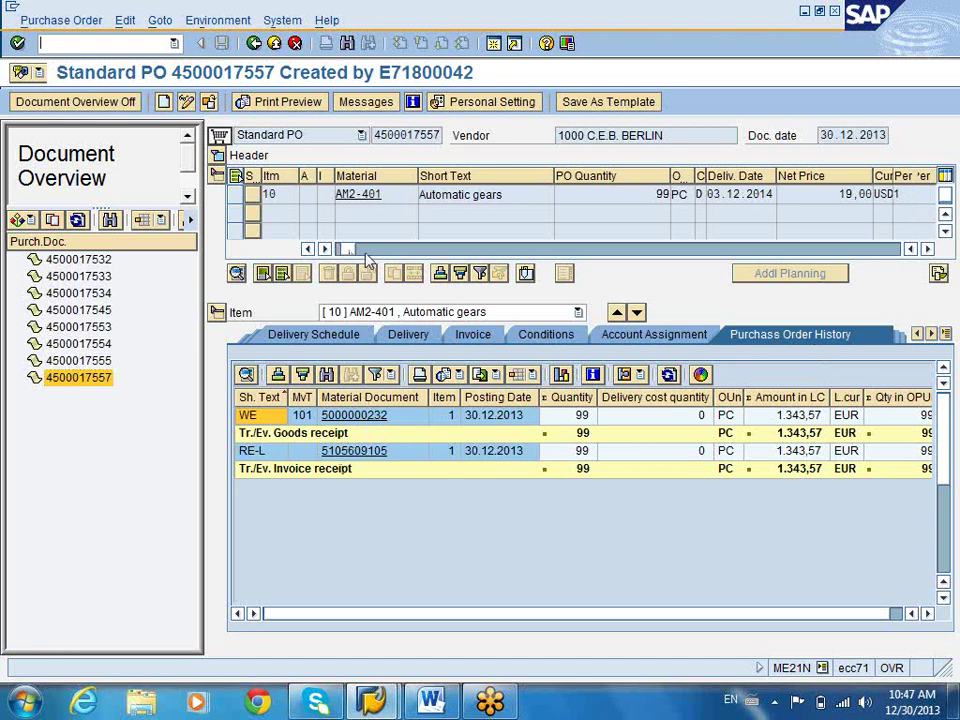
- Examine the purchase requisition reference in the item line and compare it with the purchase order number
drag(344, 249, 596, 251)
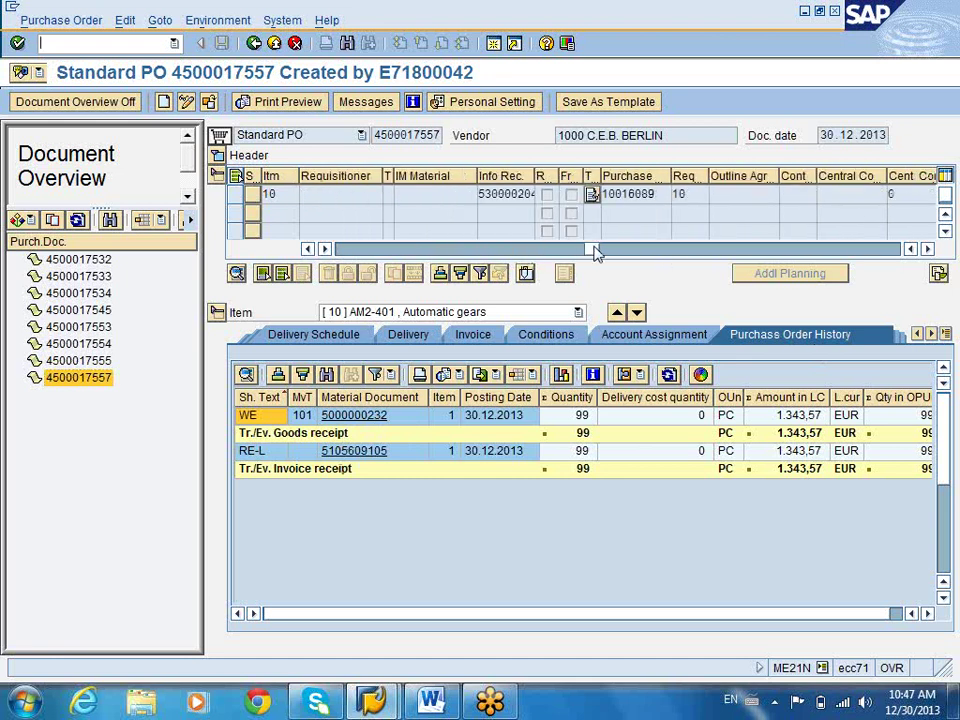
double_click(658, 195)
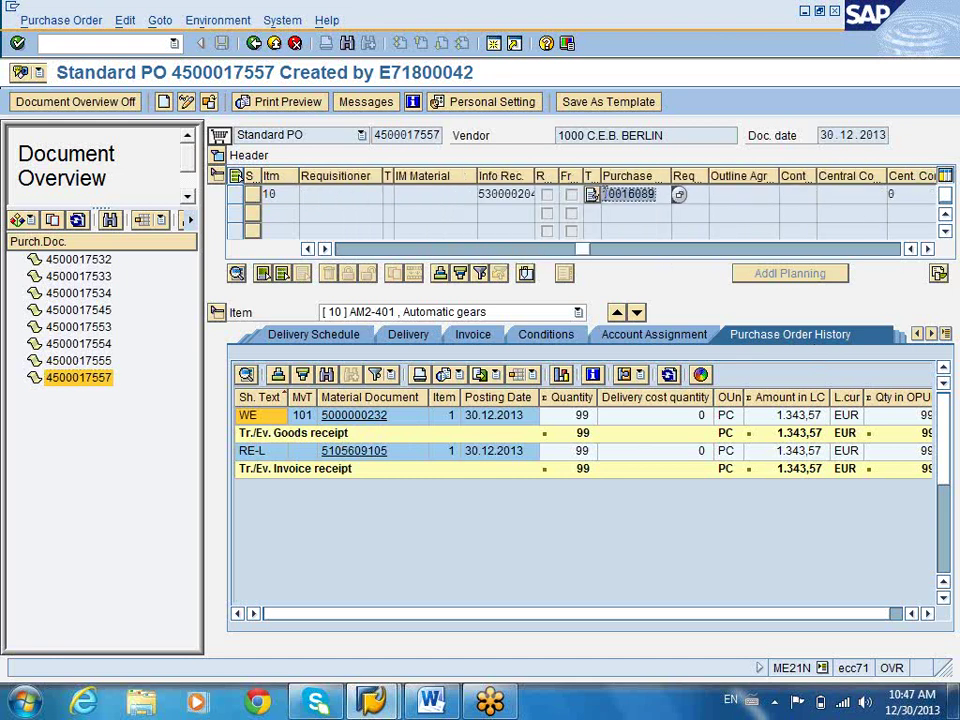
click(393, 135)
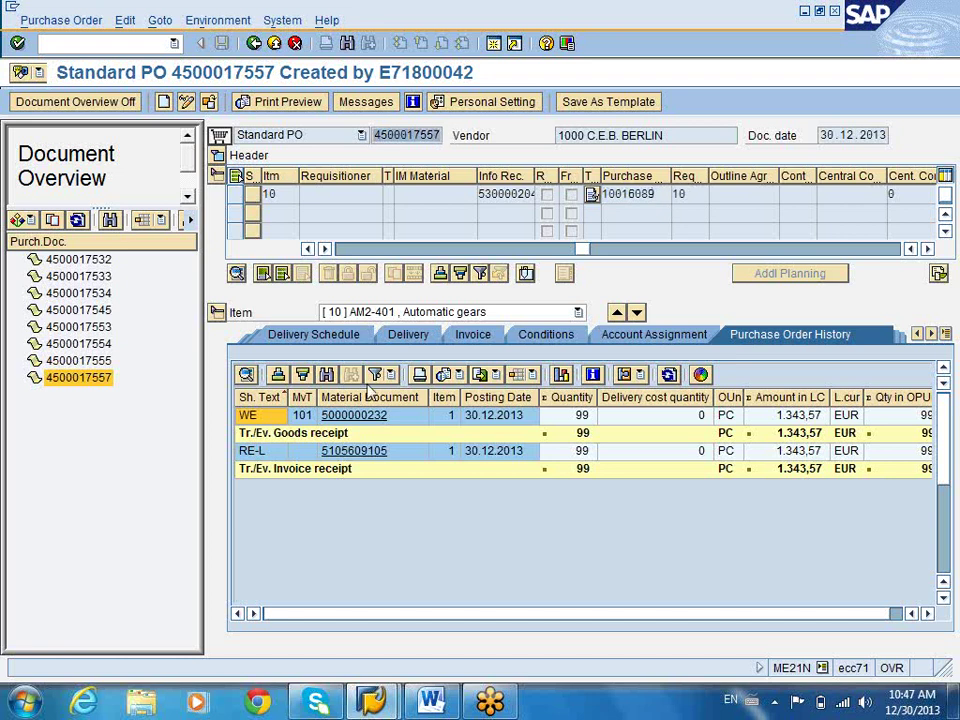
- Display the invoice from the order history, examine its accounting document's vendor and clearing lines, and return to the purchase order
click(352, 455)
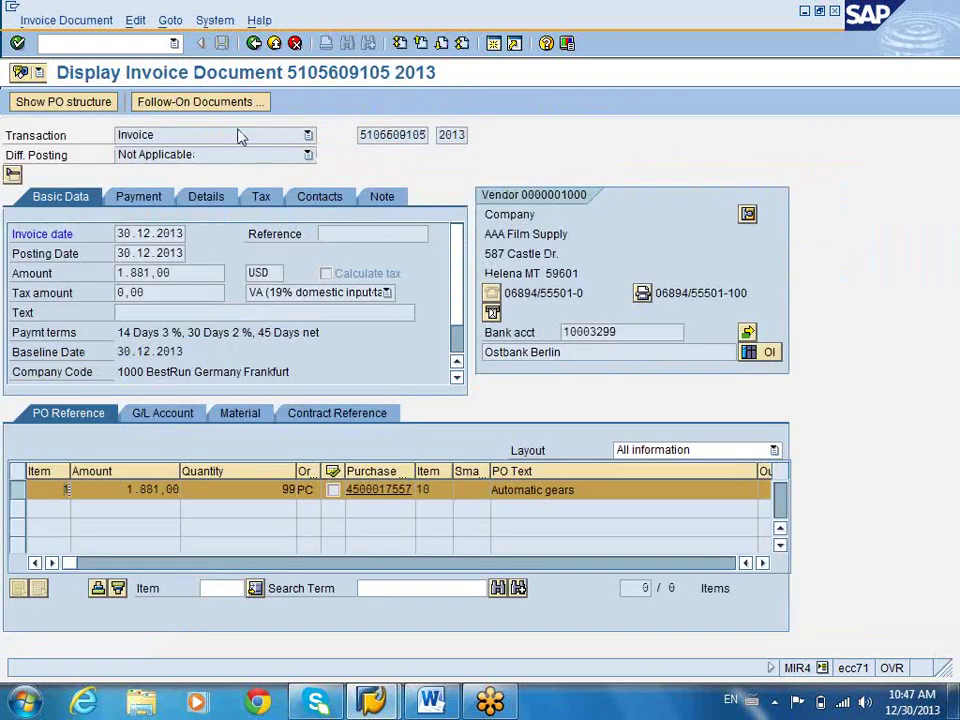
click(225, 103)
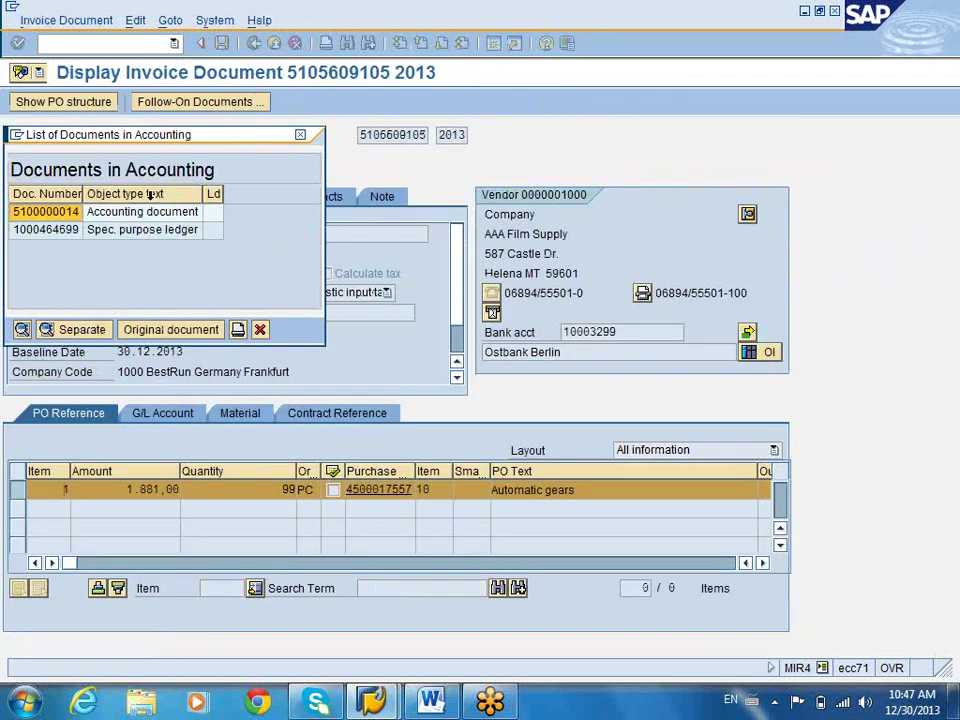
double_click(61, 214)
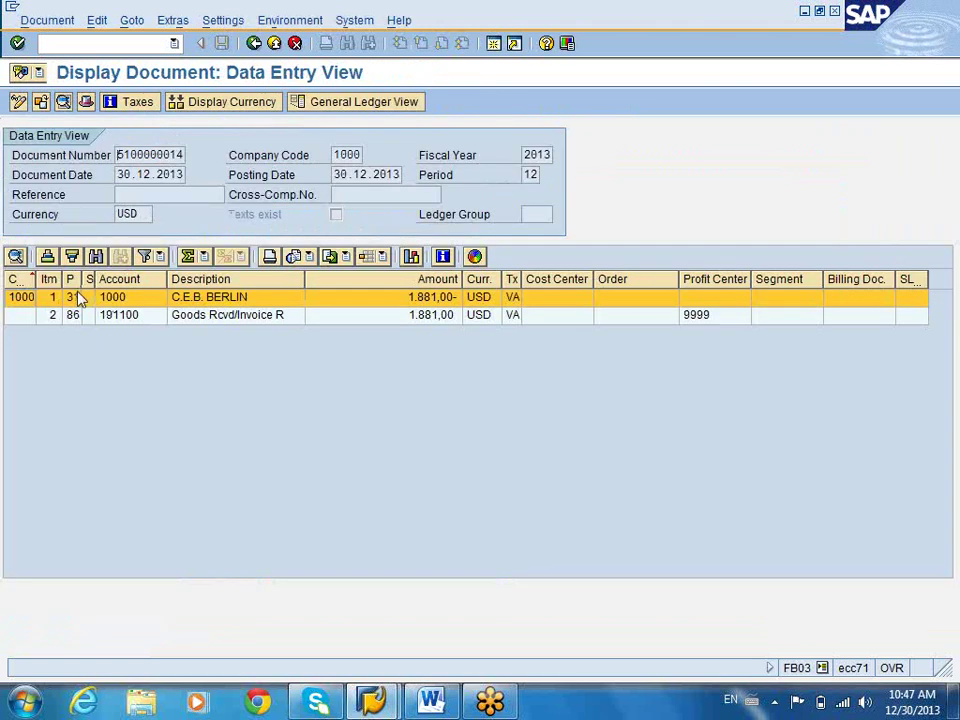
click(117, 316)
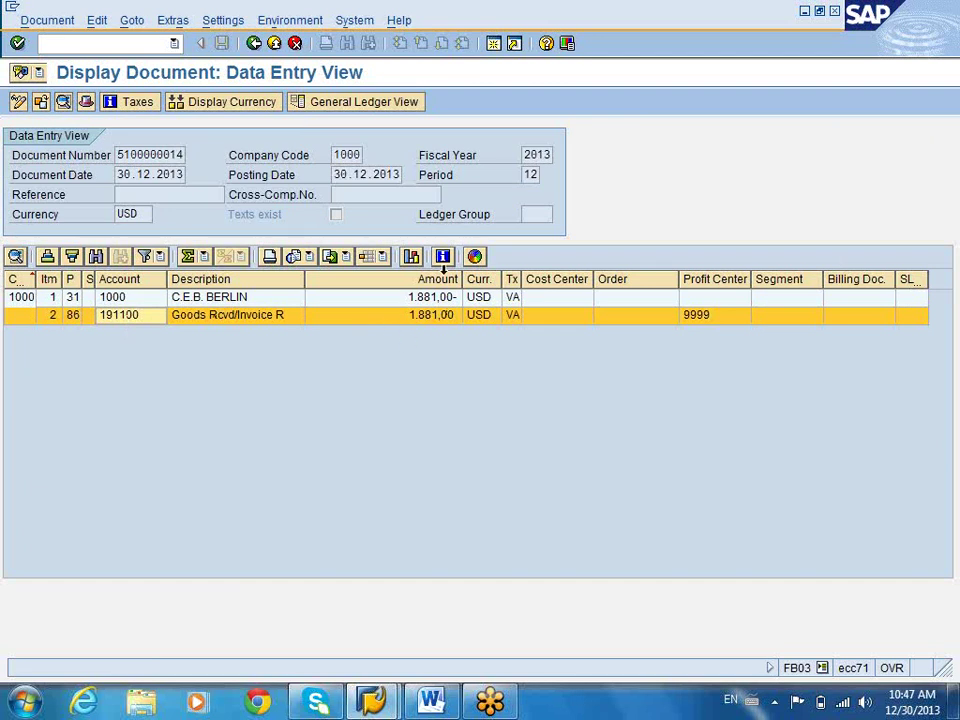
click(256, 46)
click(257, 45)
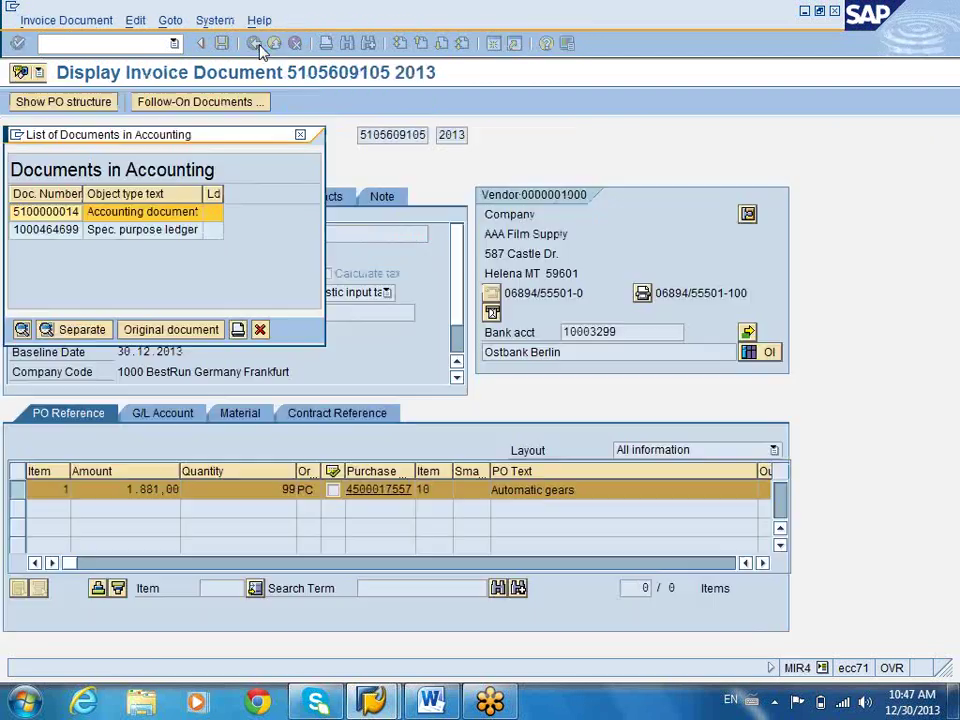
click(260, 330)
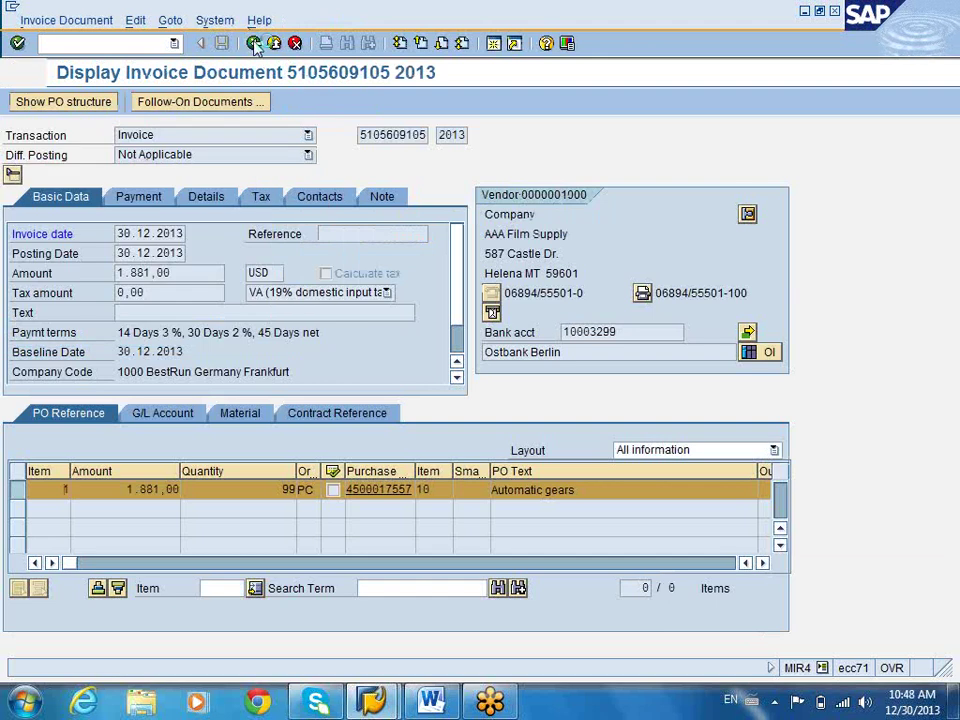
click(255, 43)
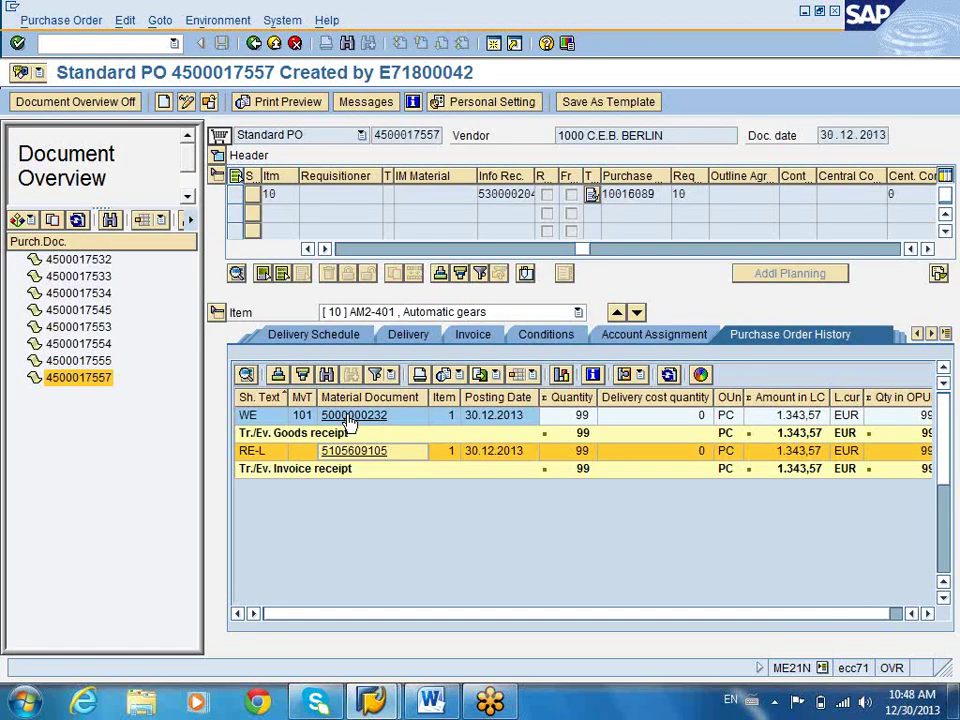
- Copy material AM2-401 from the purchase order item and enter it as the material in the MMBE stock overview
click(917, 334)
click(917, 334)
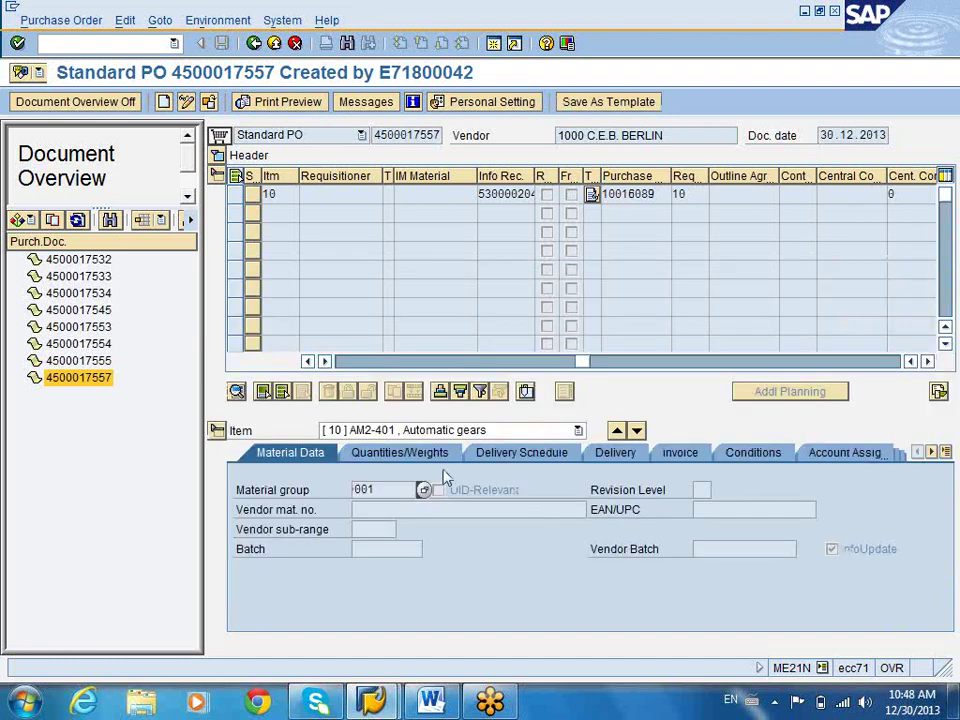
click(350, 365)
drag(384, 196, 326, 194)
key(ctrl+c)
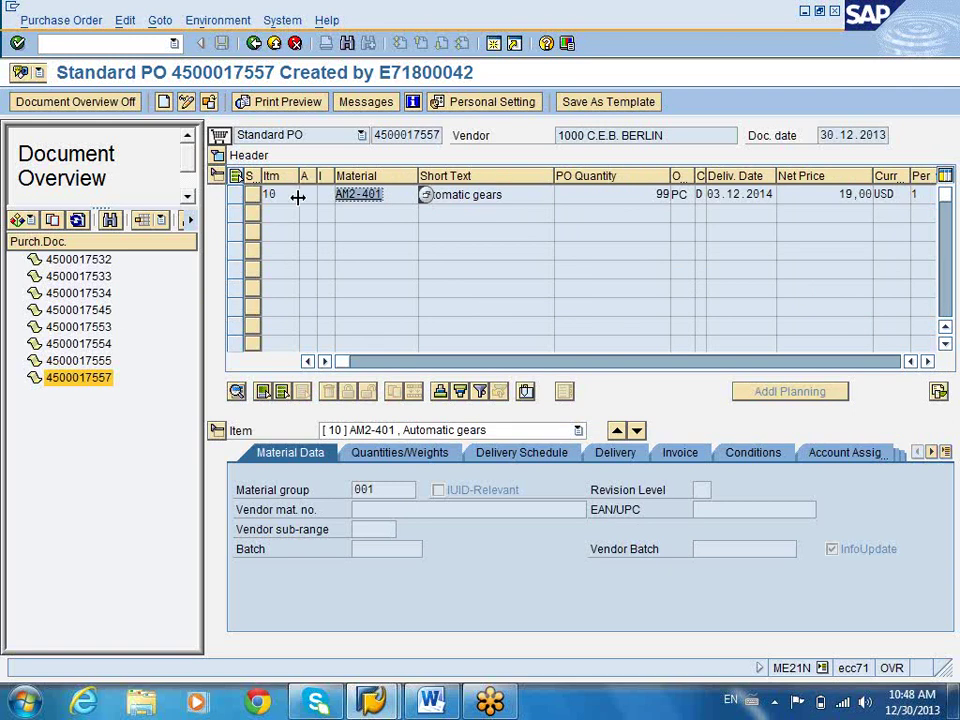
click(253, 45)
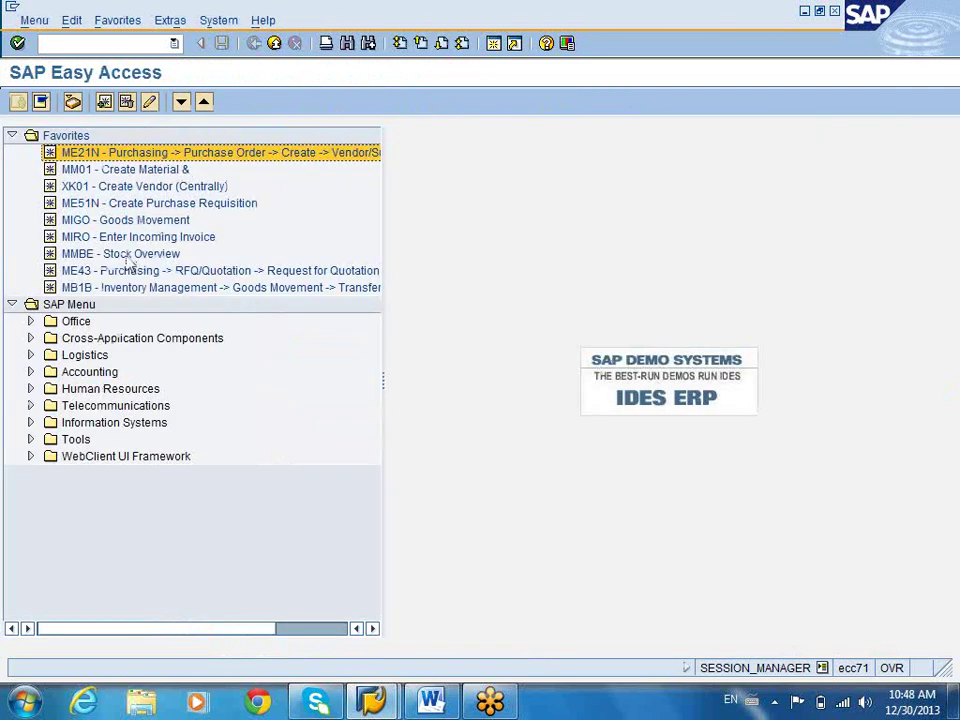
double_click(130, 255)
key(ctrl+v)
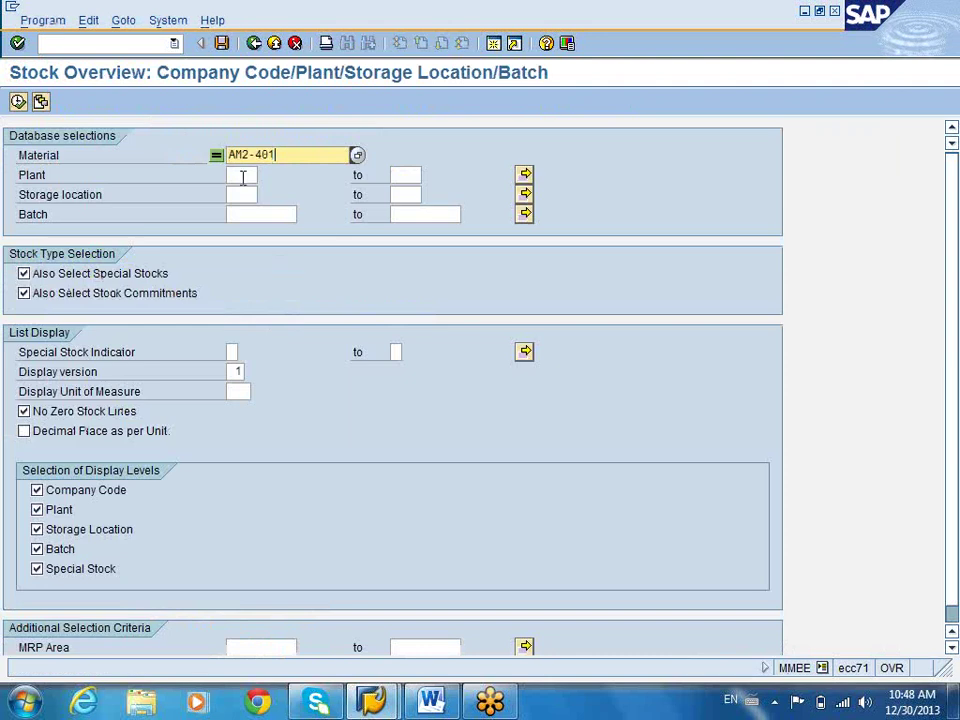
- Run the stock overview for AM2-401, examine its stock by company code and plant, and return to SAP Easy Access
click(18, 101)
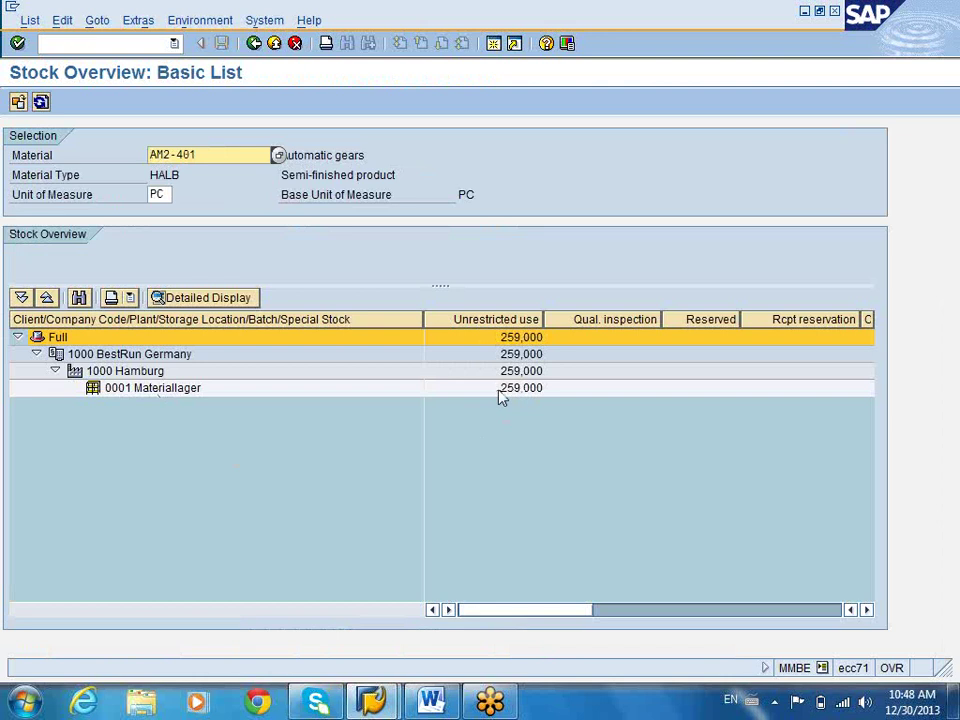
click(82, 370)
click(70, 354)
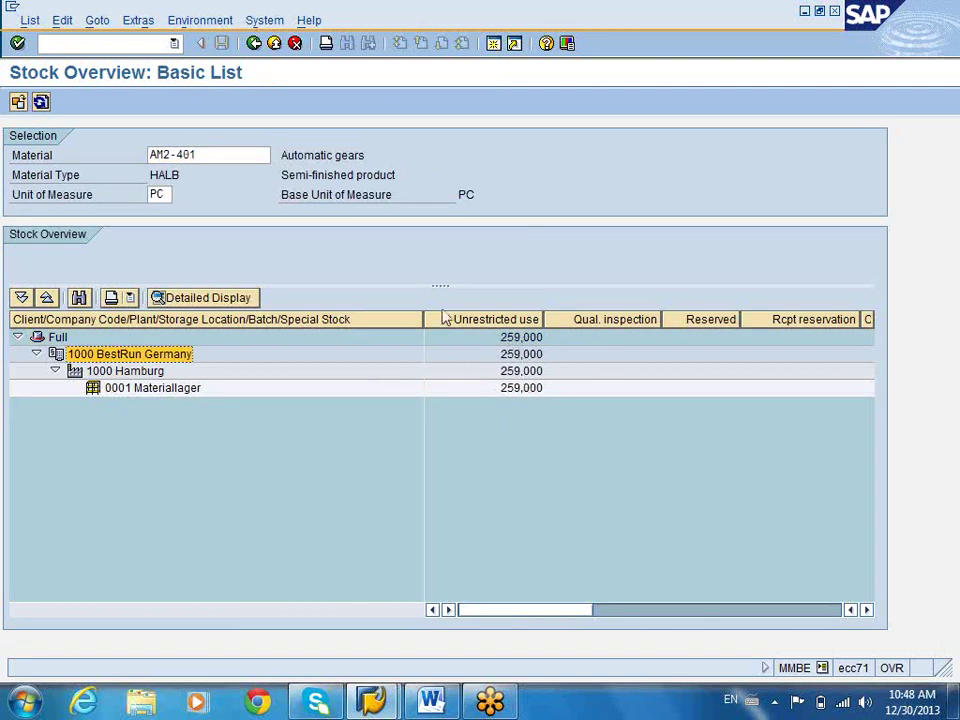
click(255, 45)
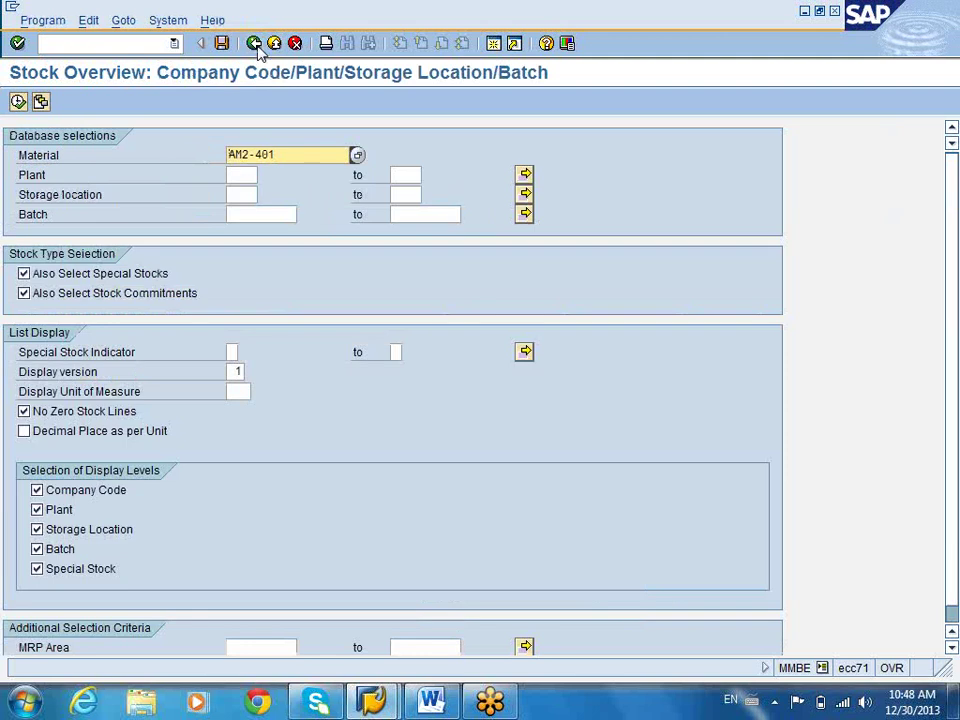
click(255, 45)
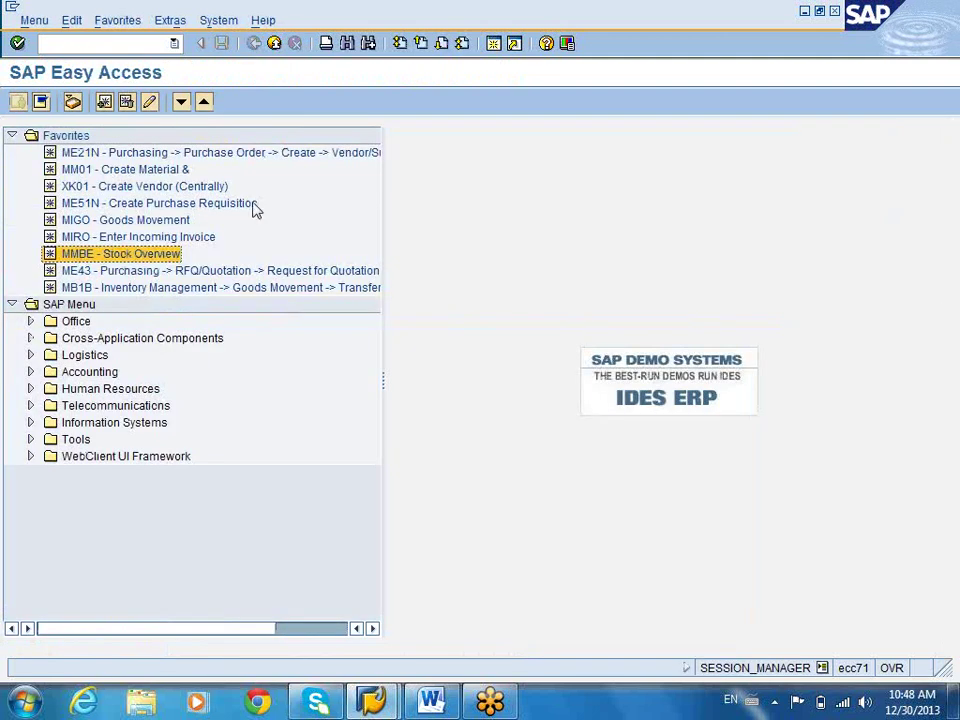
- Open transfer posting MB1B, look through its available movement types, and leave without choosing one
double_click(195, 289)
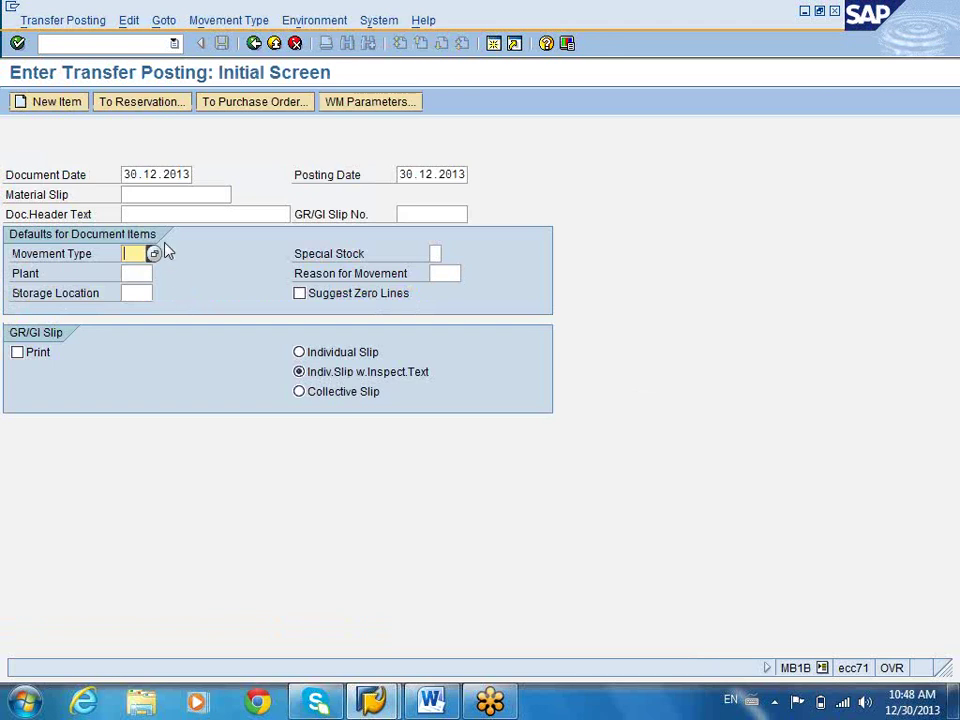
click(153, 254)
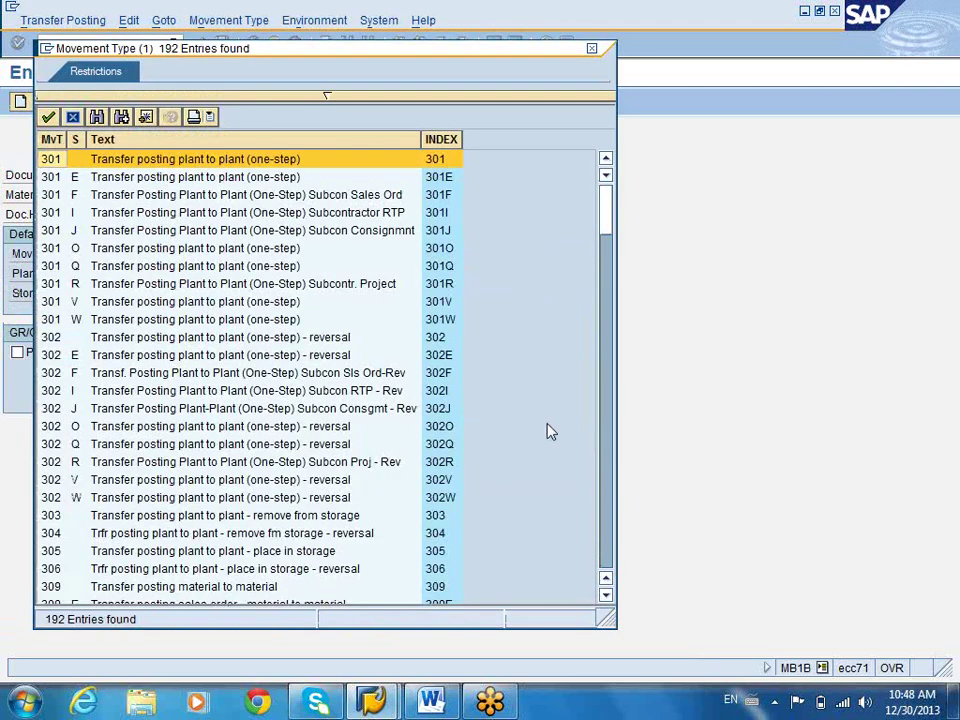
click(608, 510)
click(608, 510)
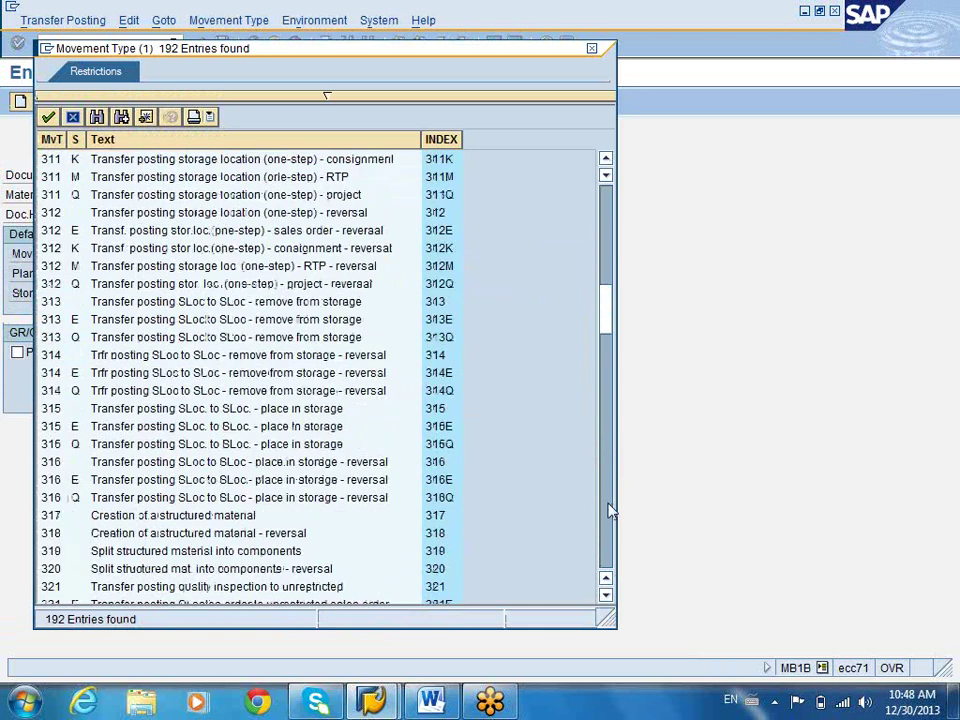
click(594, 50)
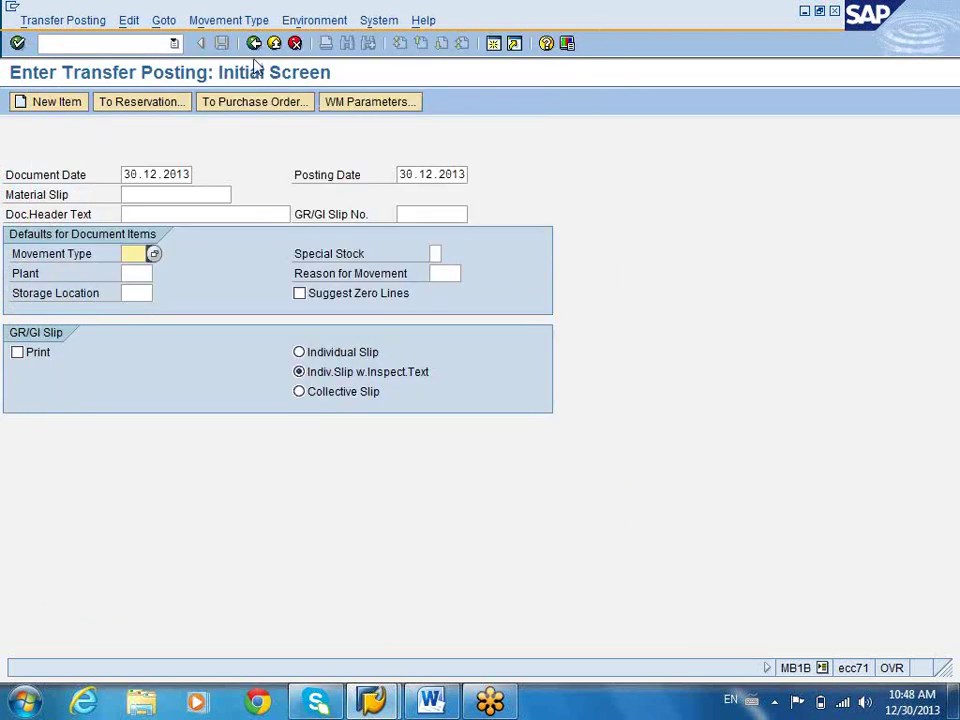
click(254, 42)
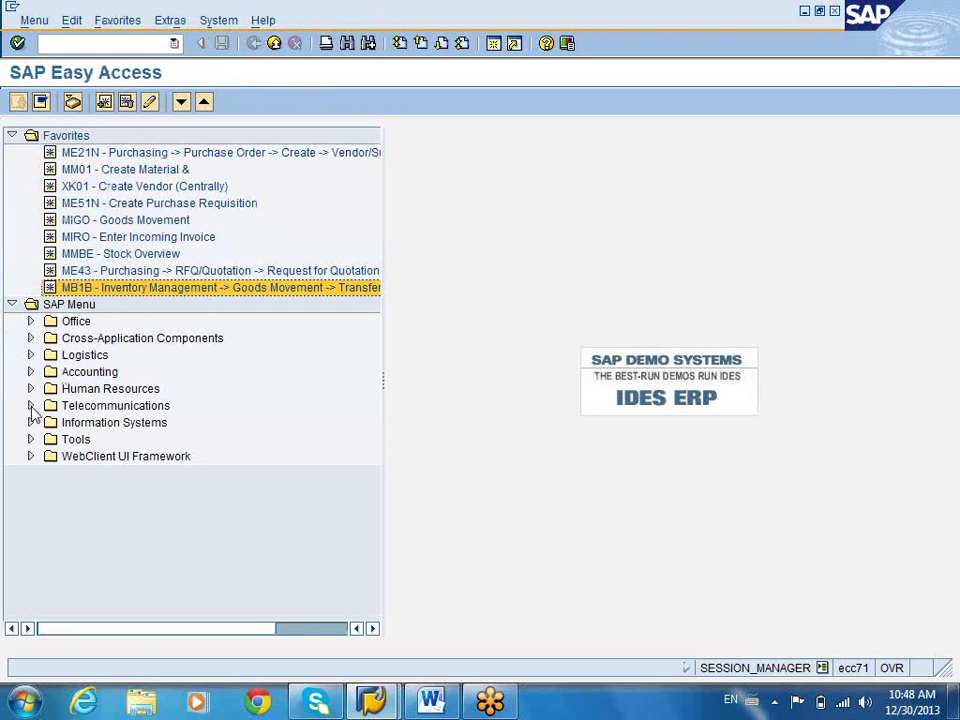
- Expand Logistics, Materials Management and Inventory Management to show the Goods Movement transactions
click(30, 355)
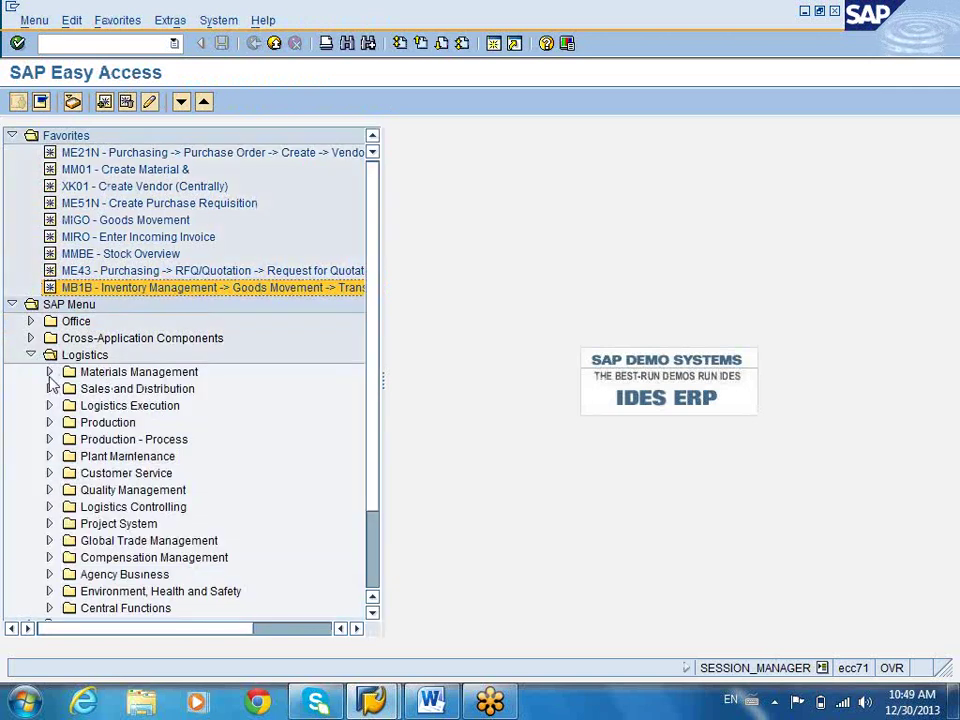
click(49, 371)
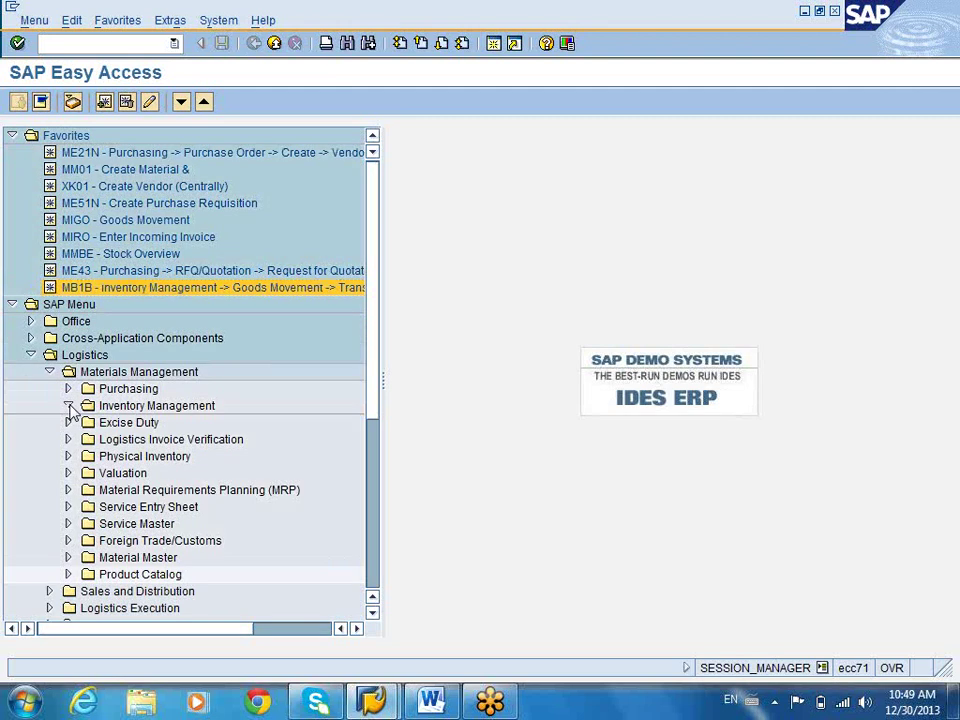
click(68, 405)
click(87, 423)
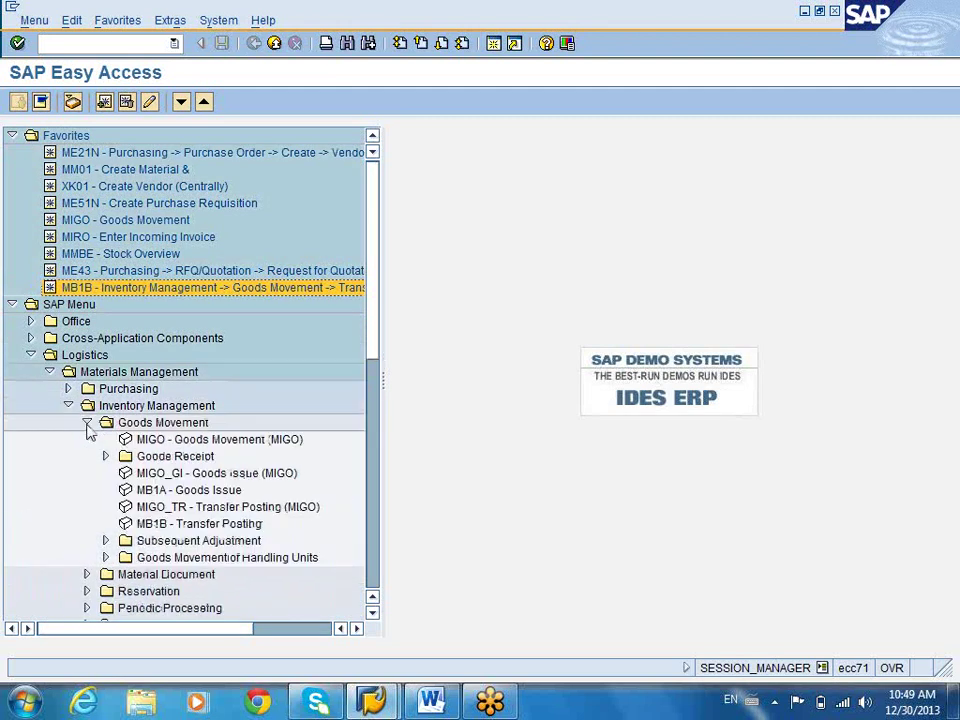
- Open goods issue MIGO_GI, review the available reference document types, and return to SAP Easy Access
double_click(194, 478)
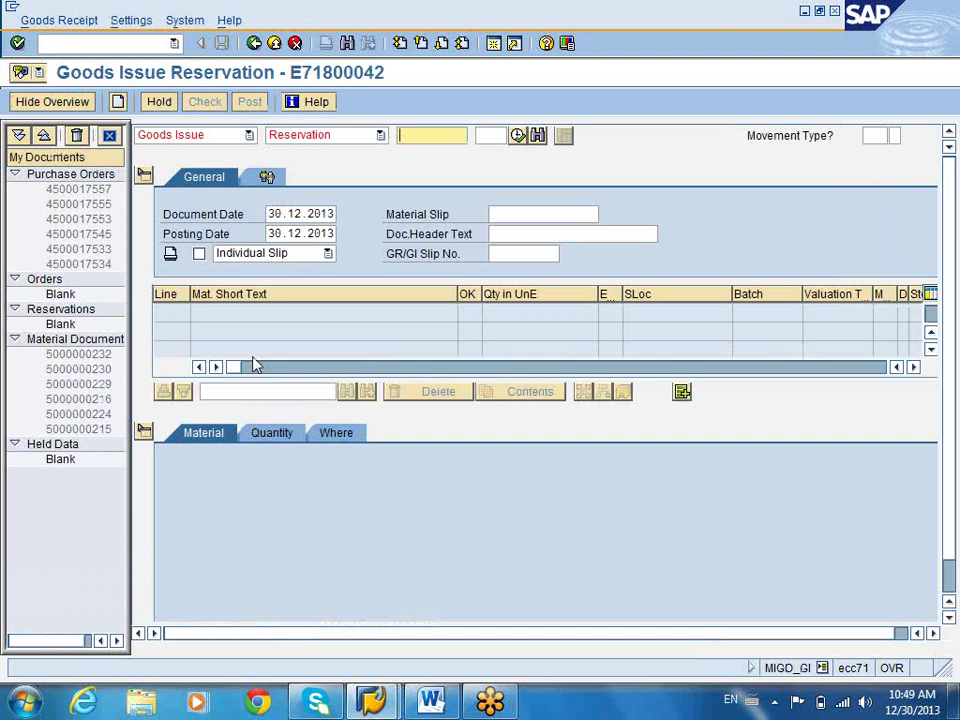
click(380, 135)
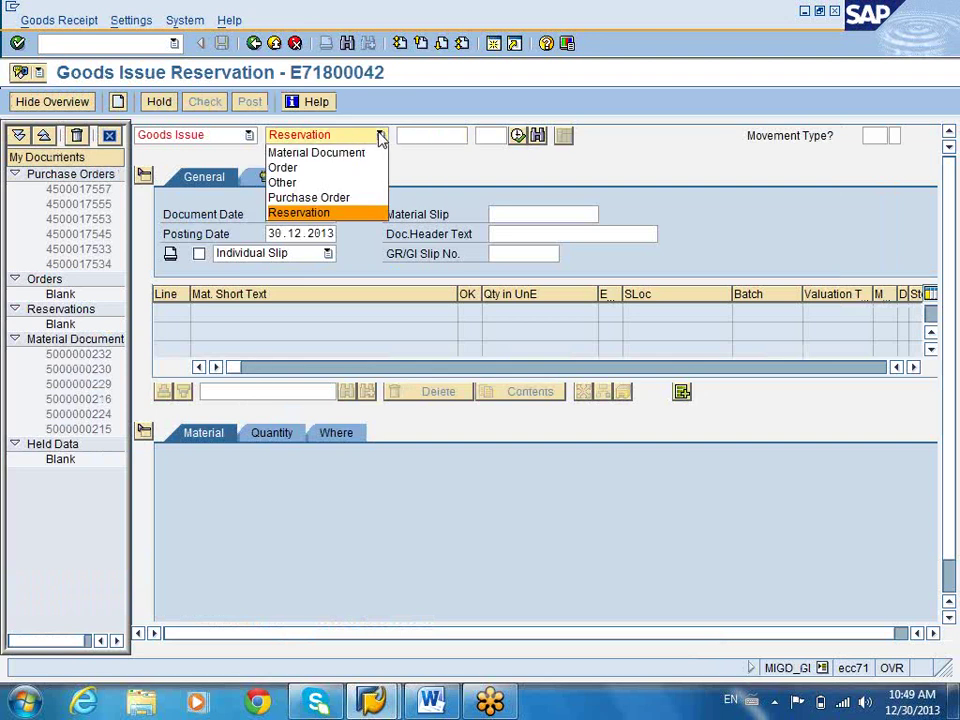
click(380, 113)
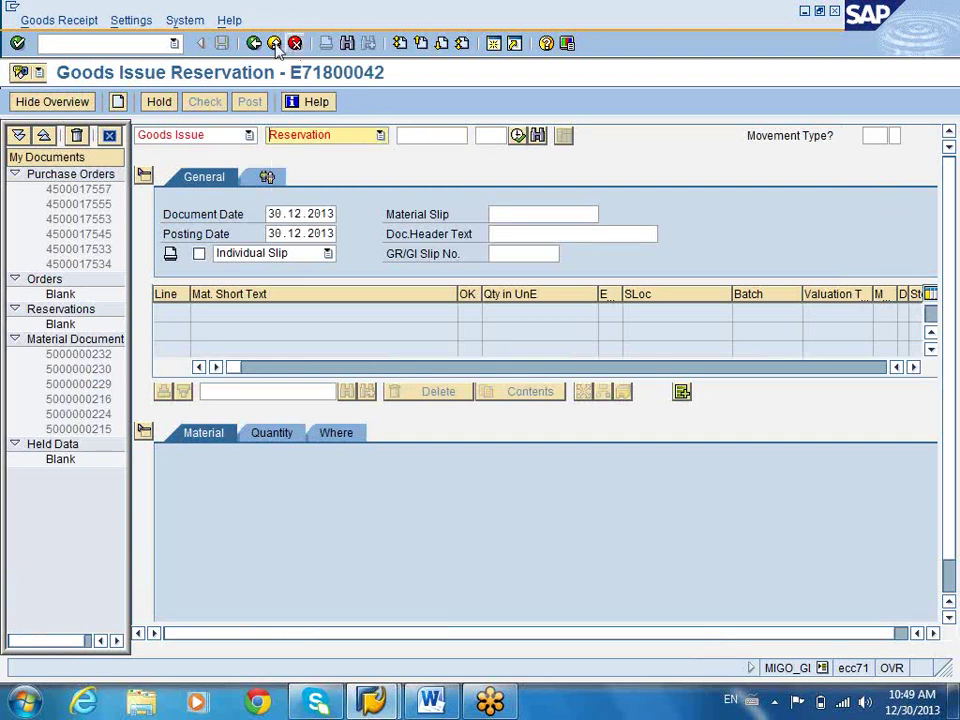
click(254, 43)
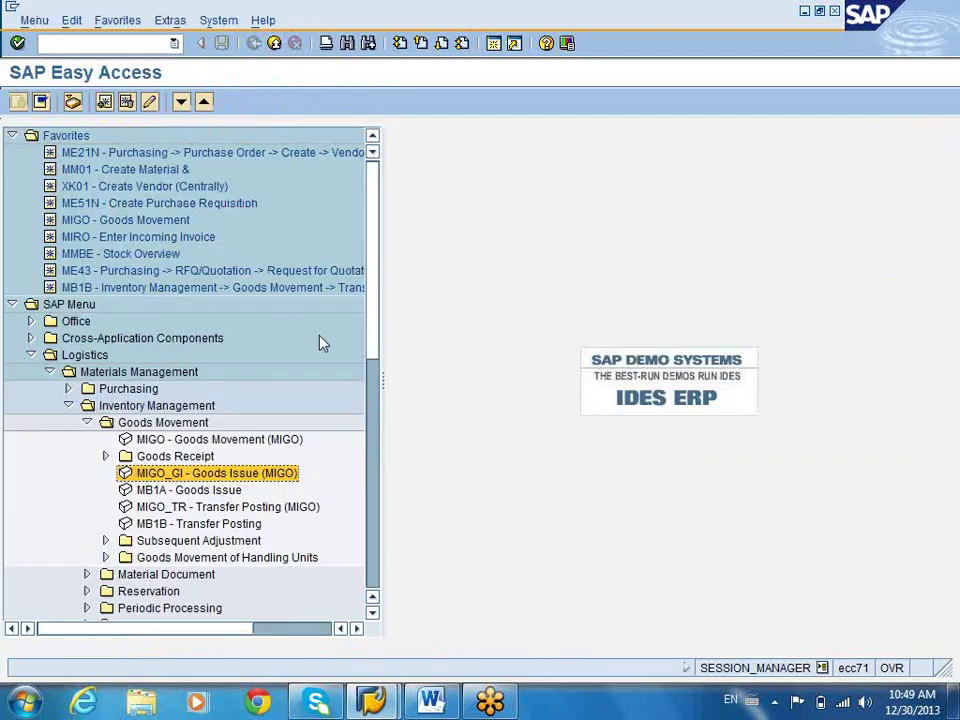
- Open transfer posting MIGO_TR and choose Purchase Order as the reference document
double_click(280, 509)
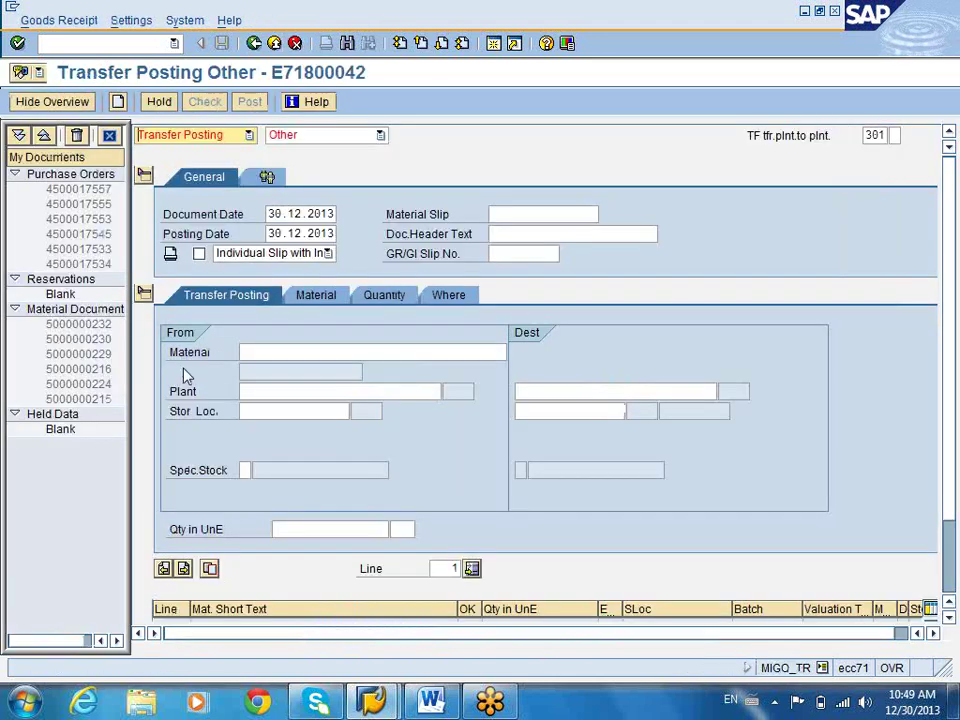
click(322, 139)
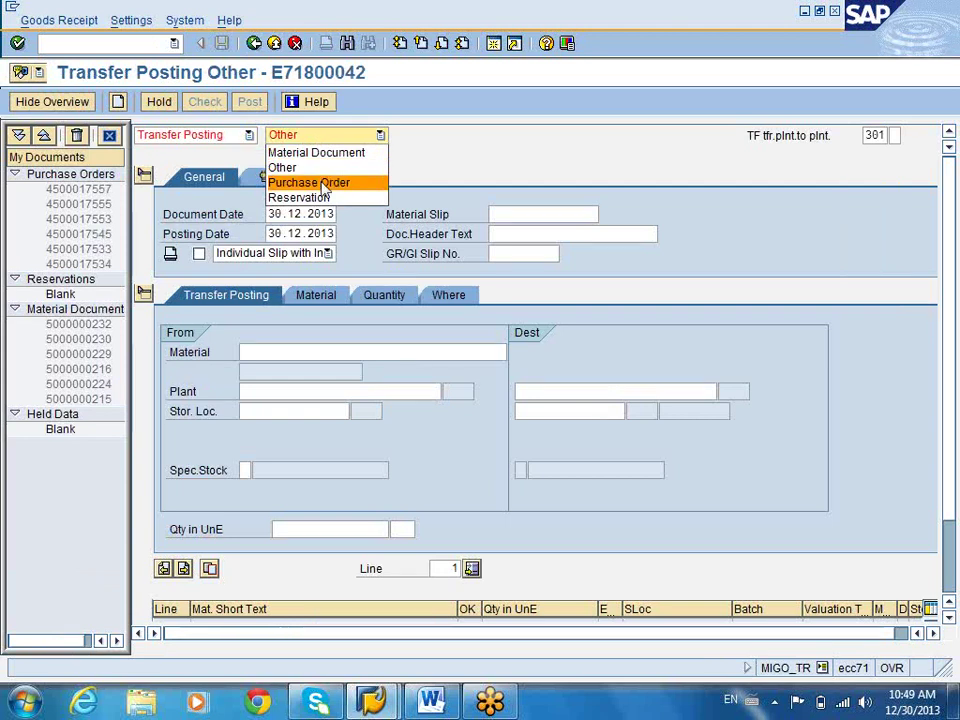
click(322, 184)
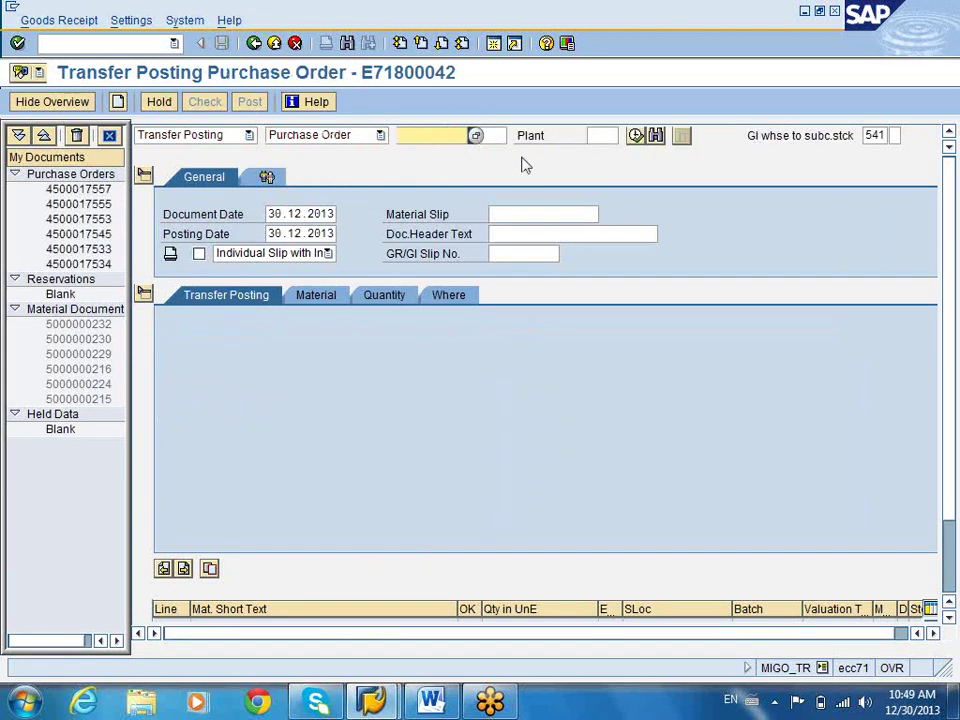
text(AM2-401)
key(BackSpace)
key(BackSpace)
key(BackSpace)
key(BackSpace)
key(BackSpace)
key(BackSpace)
key(BackSpace)
- Look through the movement types available for the purchase order transfer posting, and return to SAP Easy Access without choosing one
click(874, 135)
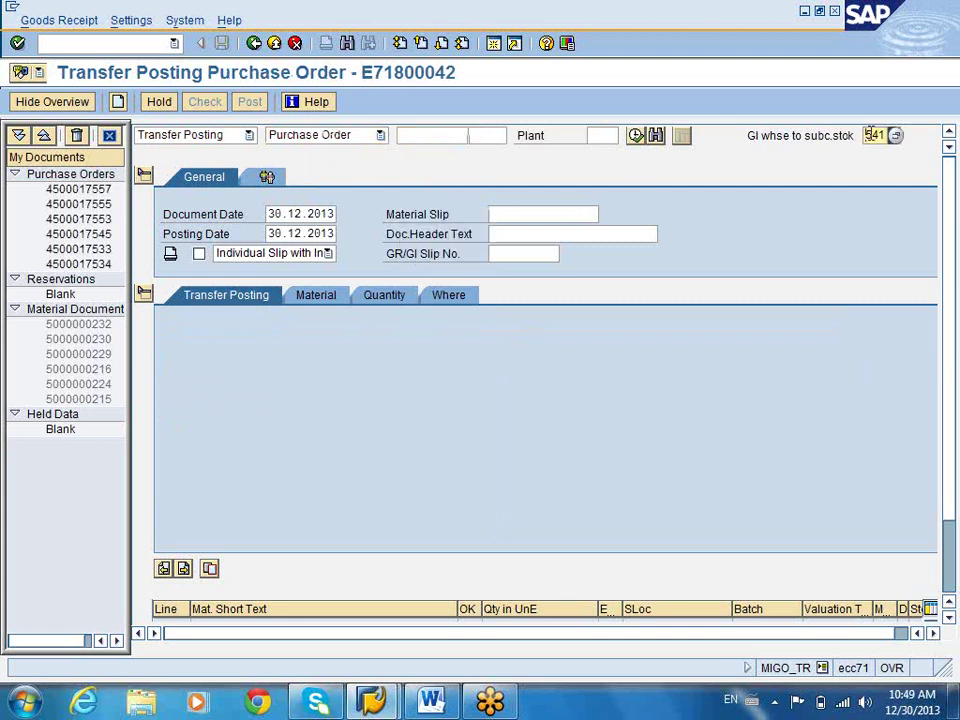
click(895, 138)
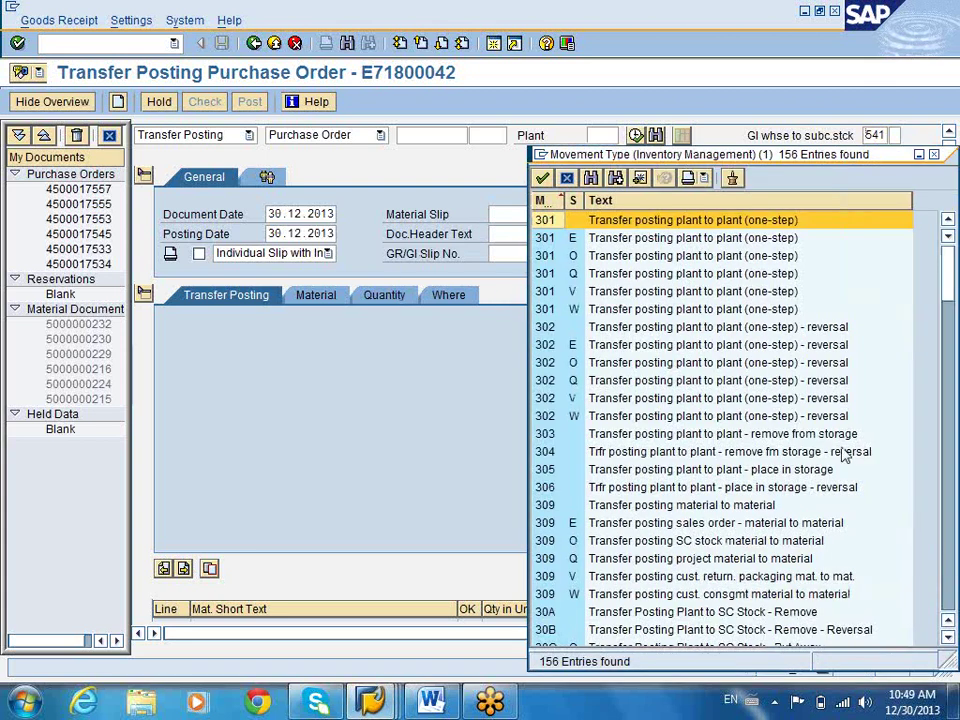
click(950, 583)
click(950, 583)
click(950, 583)
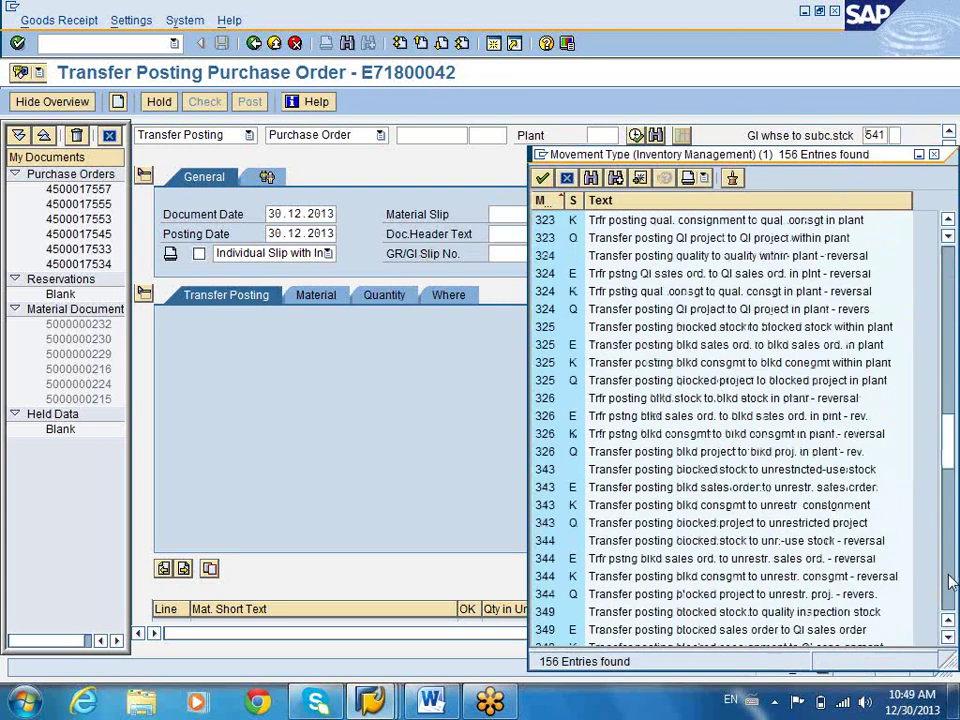
click(950, 583)
scroll(715, 445, down, 4)
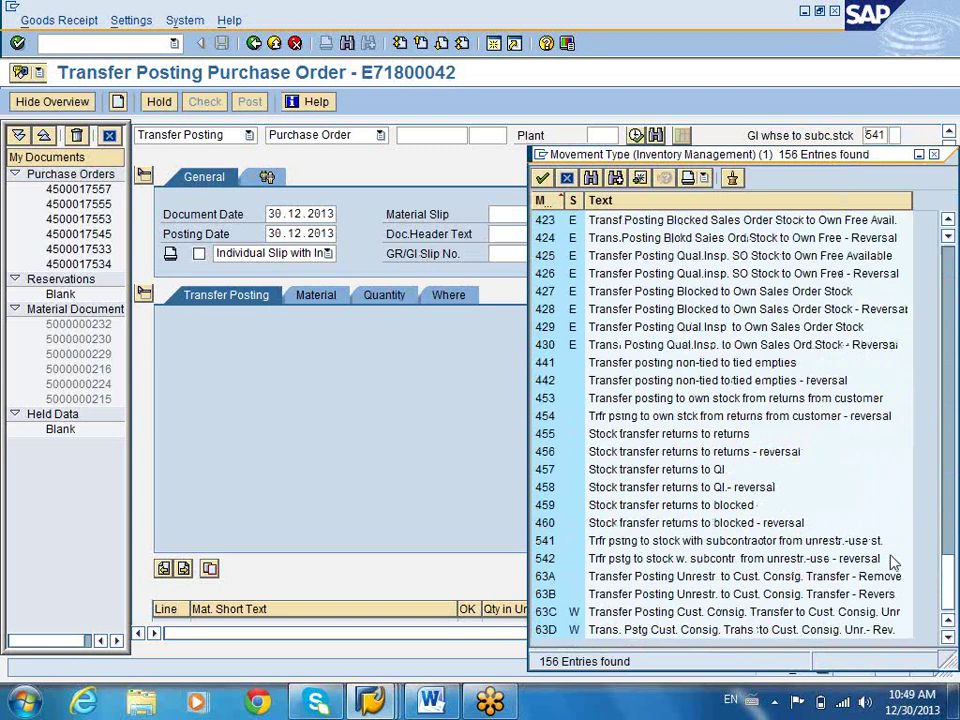
drag(835, 165, 697, 177)
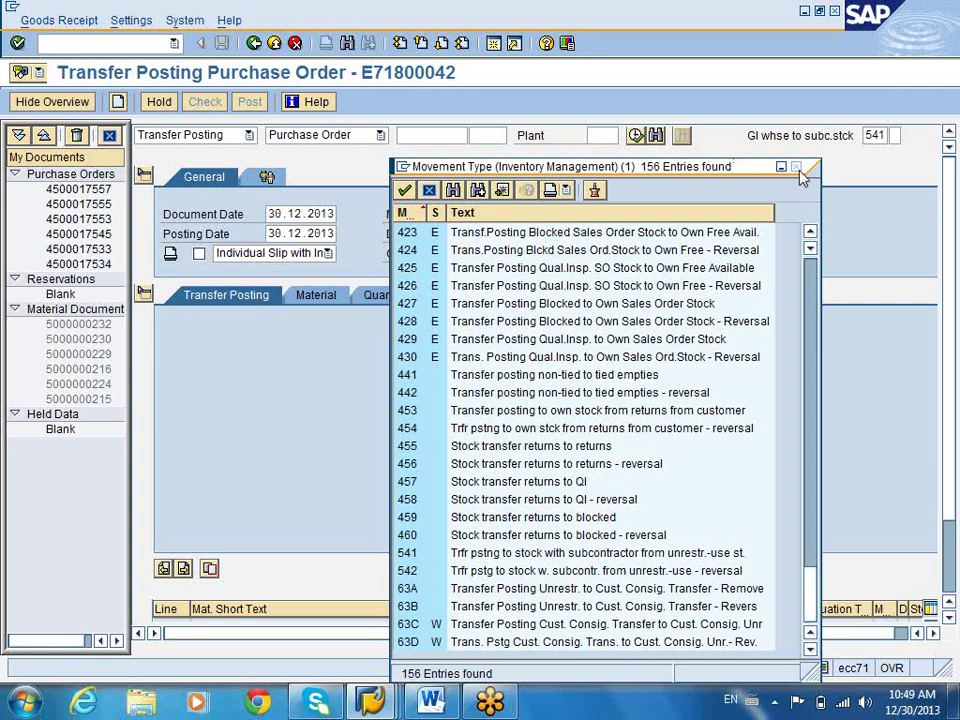
click(796, 167)
click(254, 43)
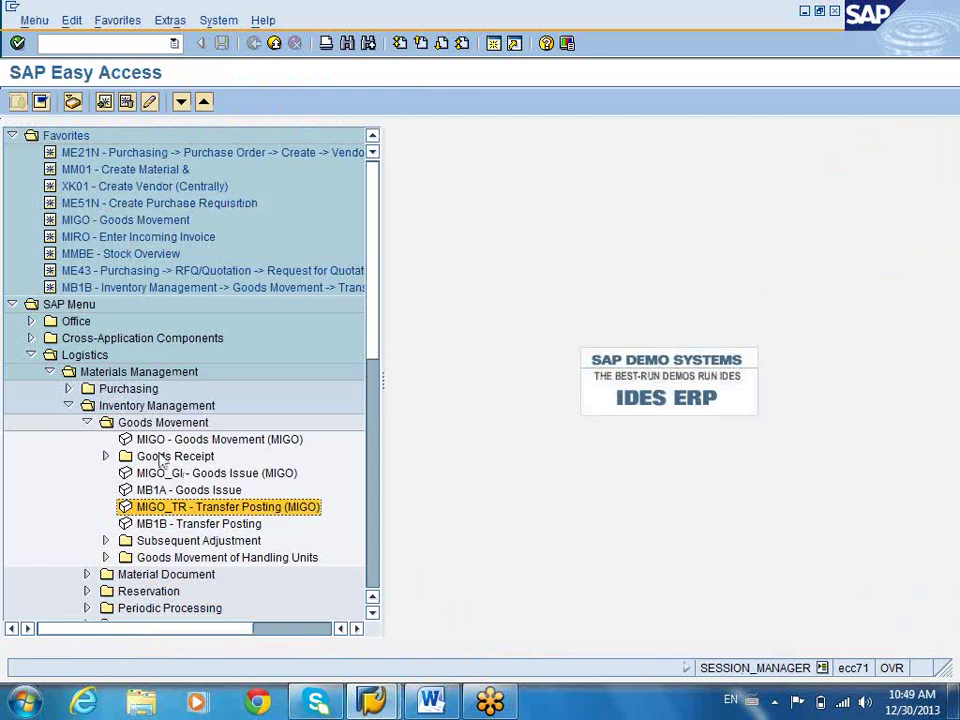
- Expand Subsequent Adjustment, reopen goods issue MIGO_GI, and set its reference document to Purchase Order
click(106, 540)
click(174, 476)
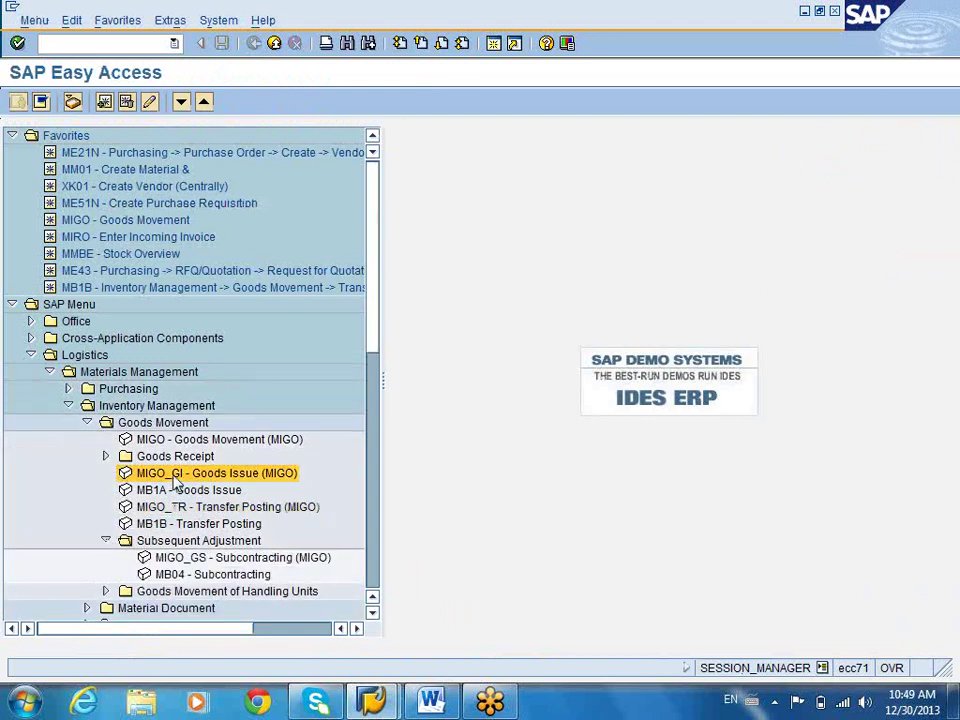
double_click(174, 476)
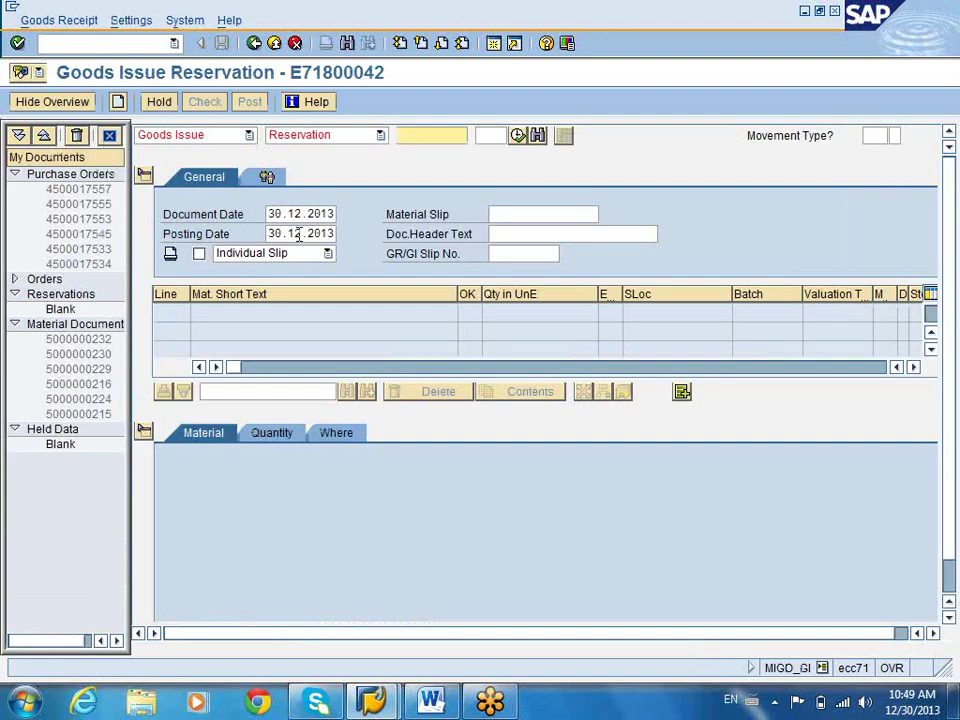
click(352, 139)
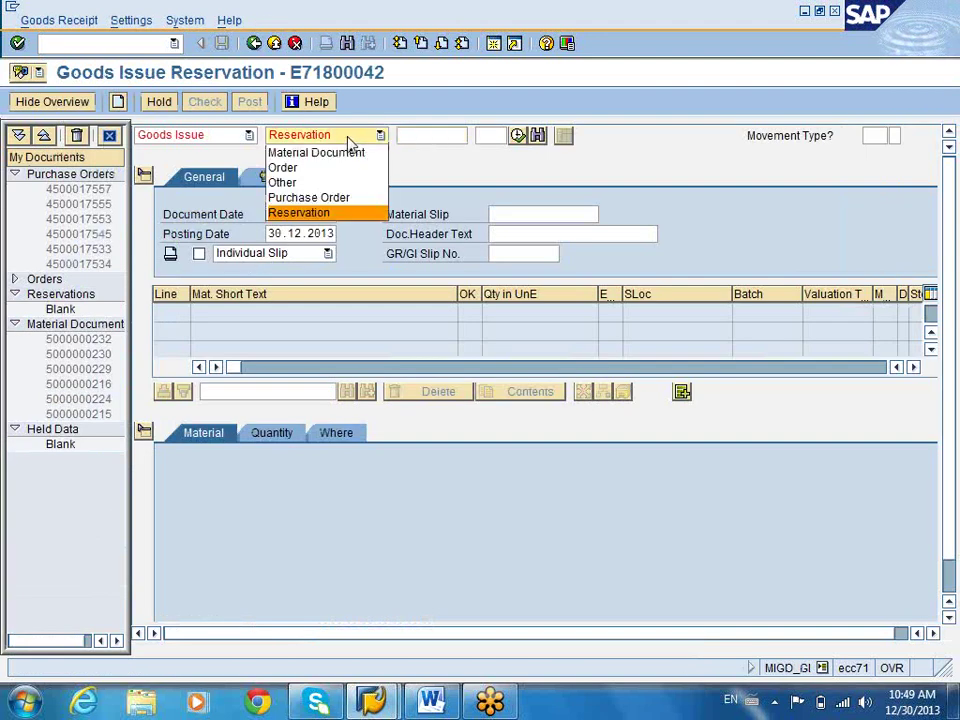
click(322, 198)
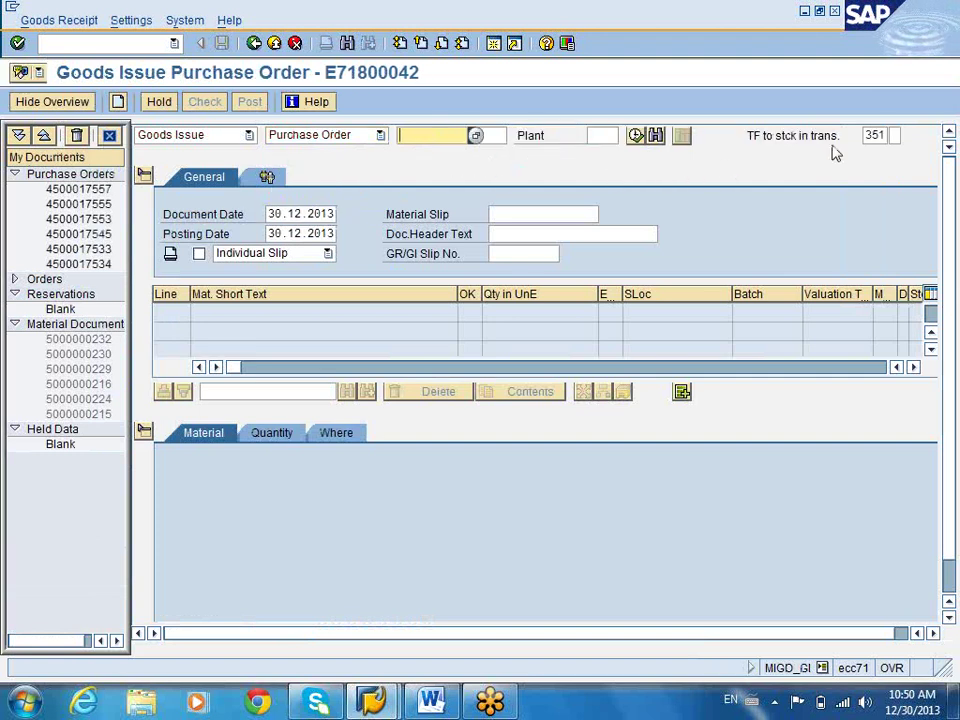
- Change the goods issue reference document to Other and go to its movement type
click(303, 140)
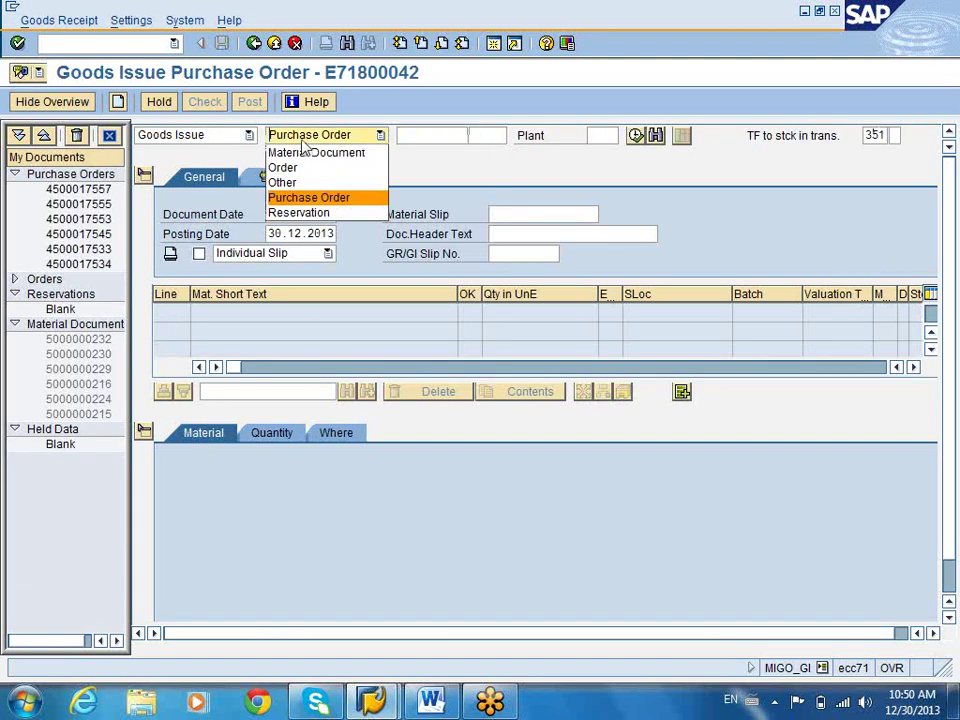
click(292, 182)
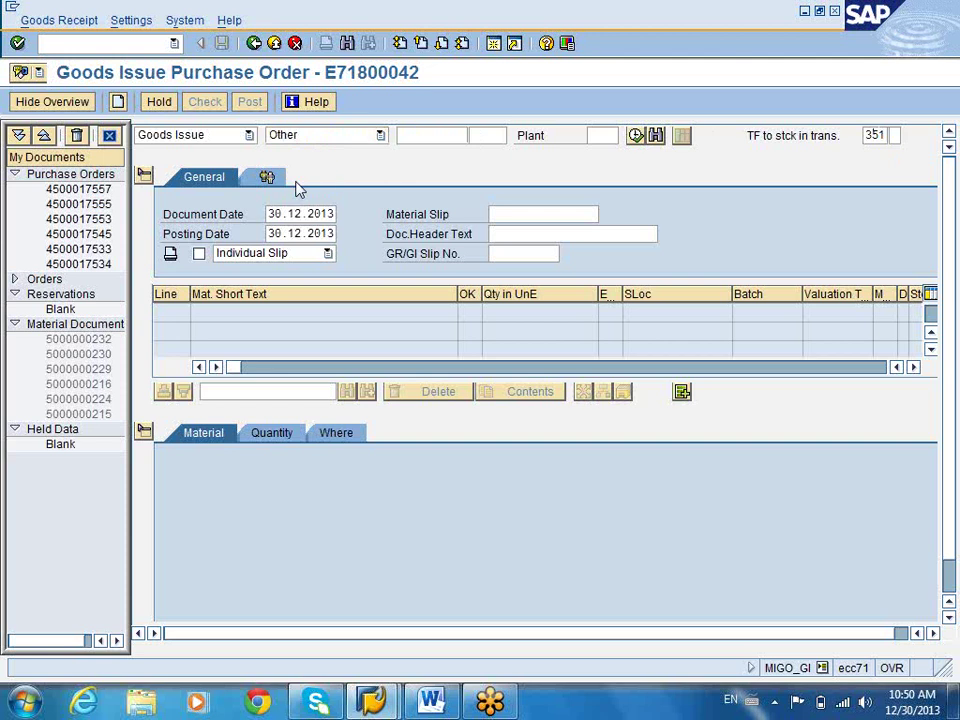
click(878, 135)
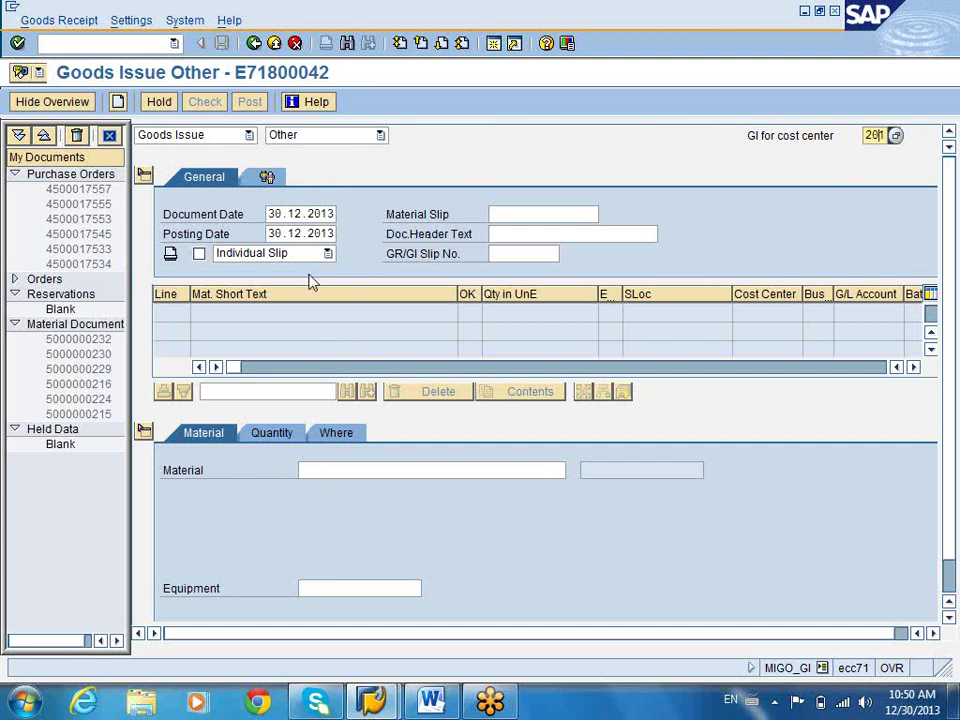
- Change the goods issue reference document to Purchase Order and choose movement type 201, consumption for cost center from warehouse
click(311, 135)
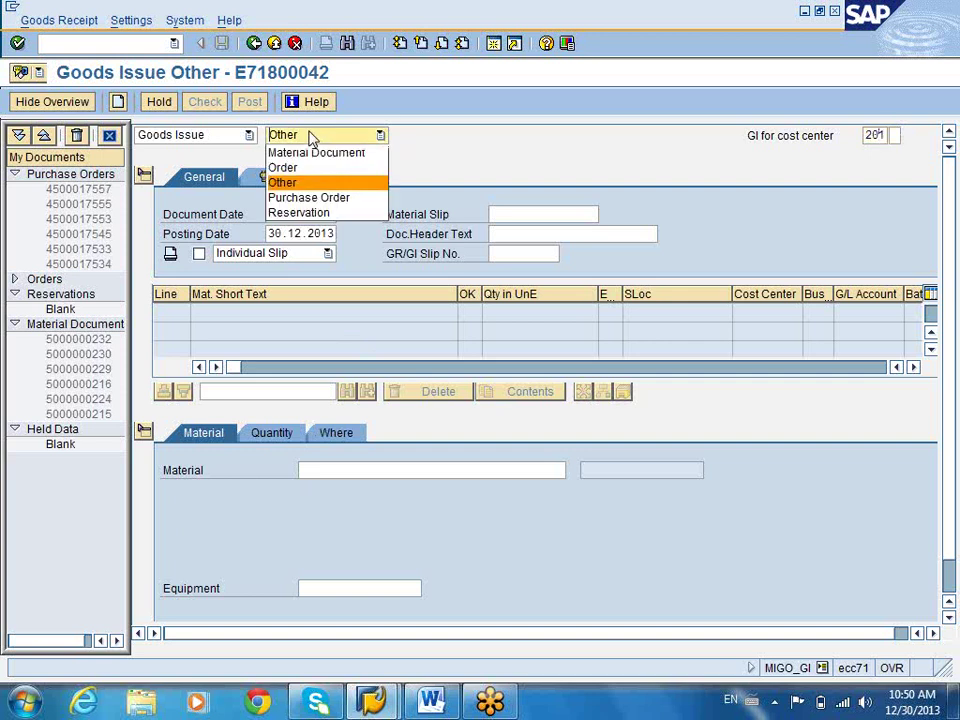
click(309, 199)
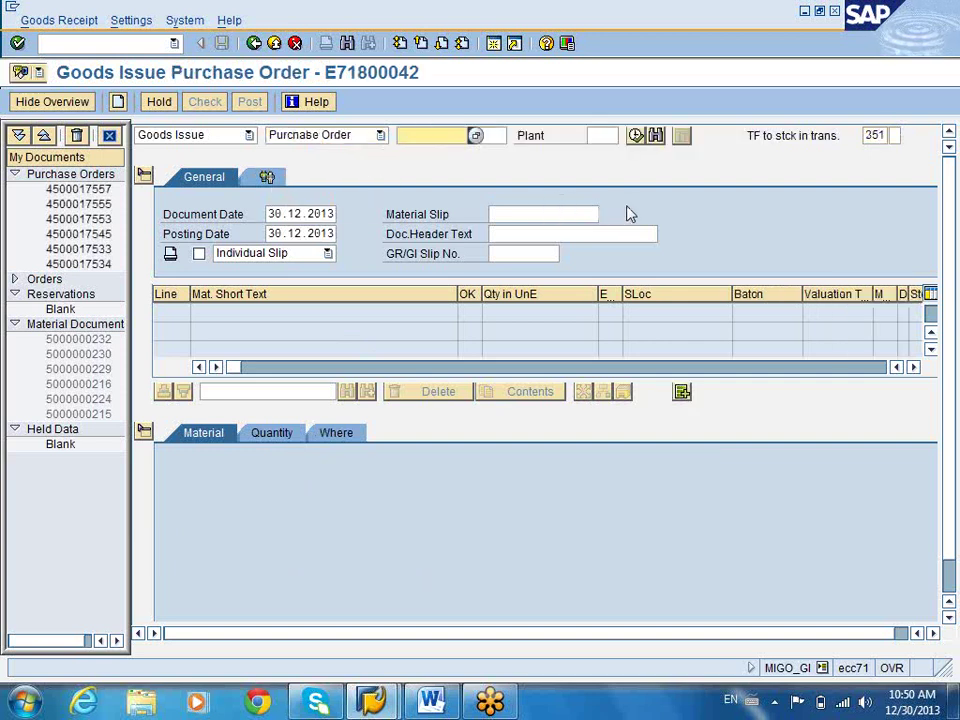
click(891, 134)
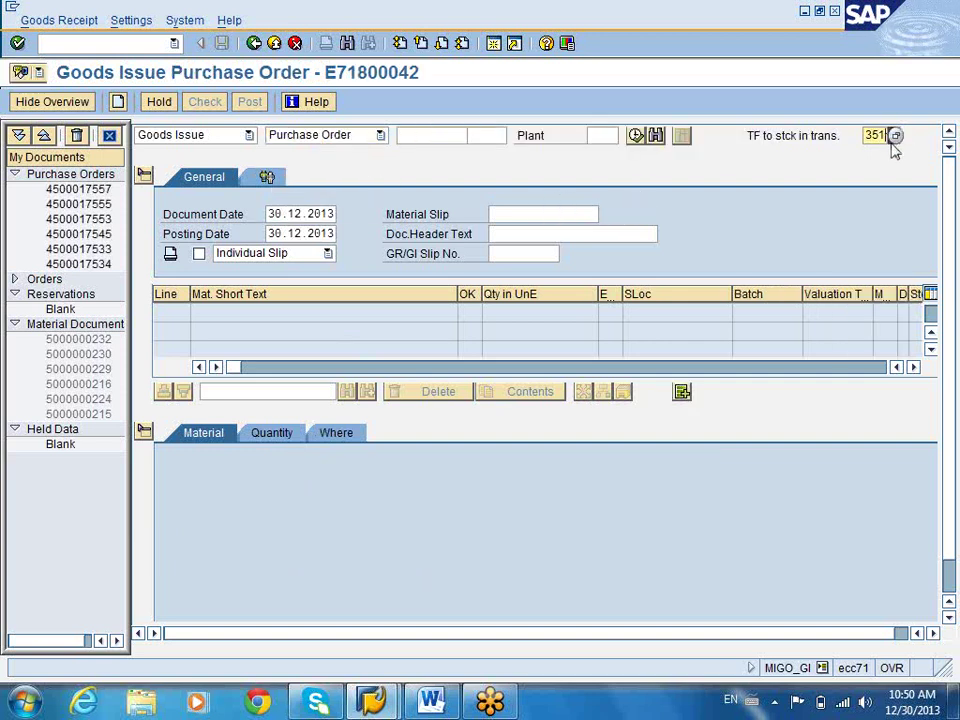
click(895, 137)
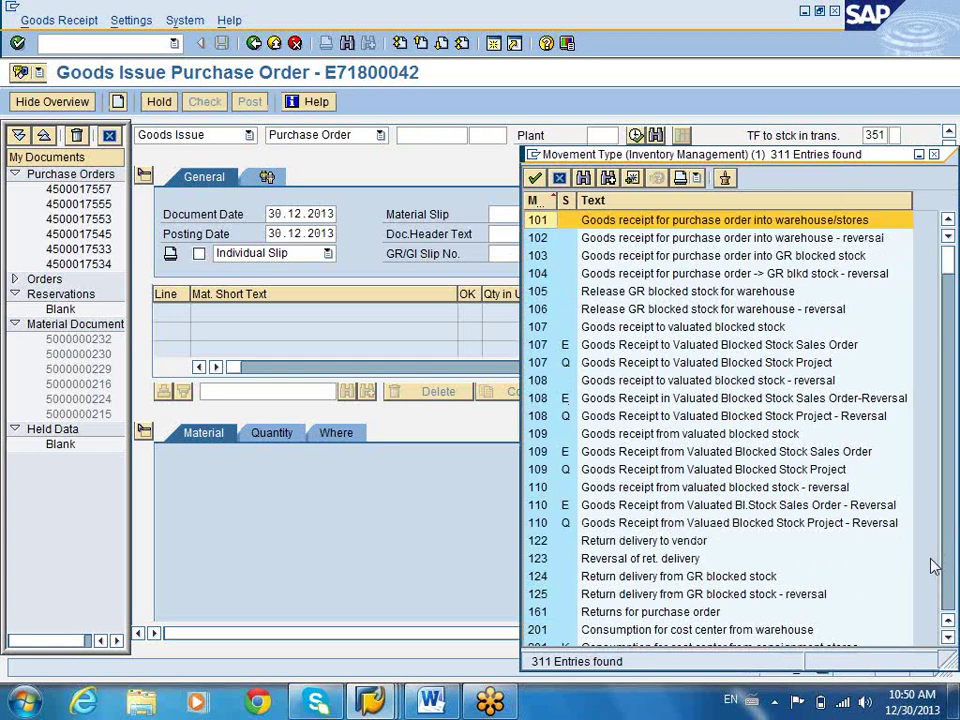
double_click(666, 629)
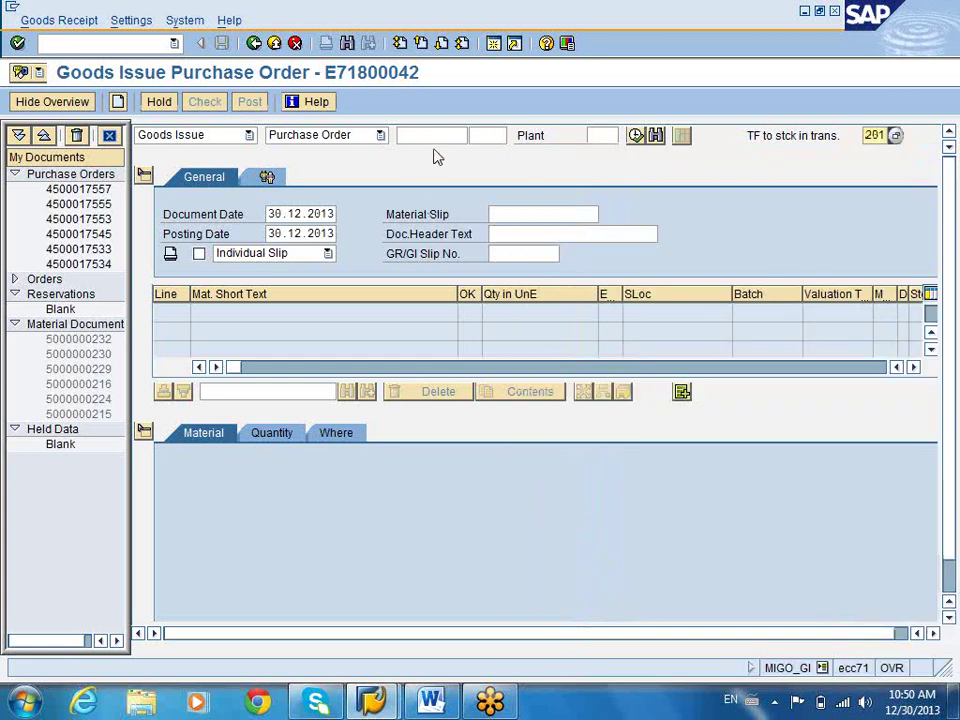
- Try to load the most recent purchase order for plant 1000 into the goods issue, and return to SAP Easy Access
click(449, 134)
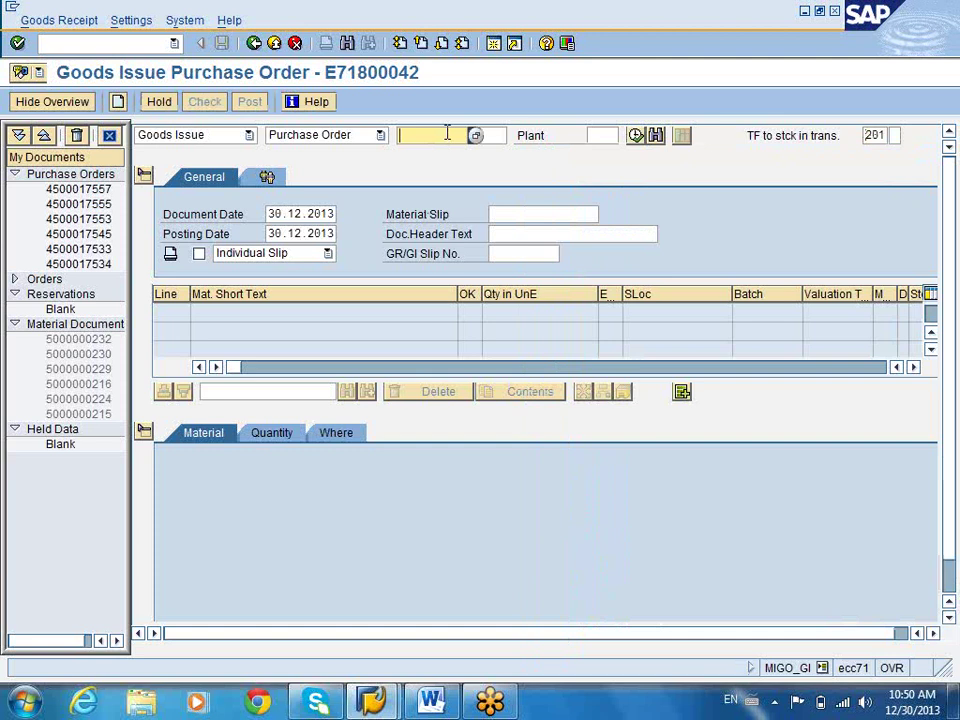
text(45)
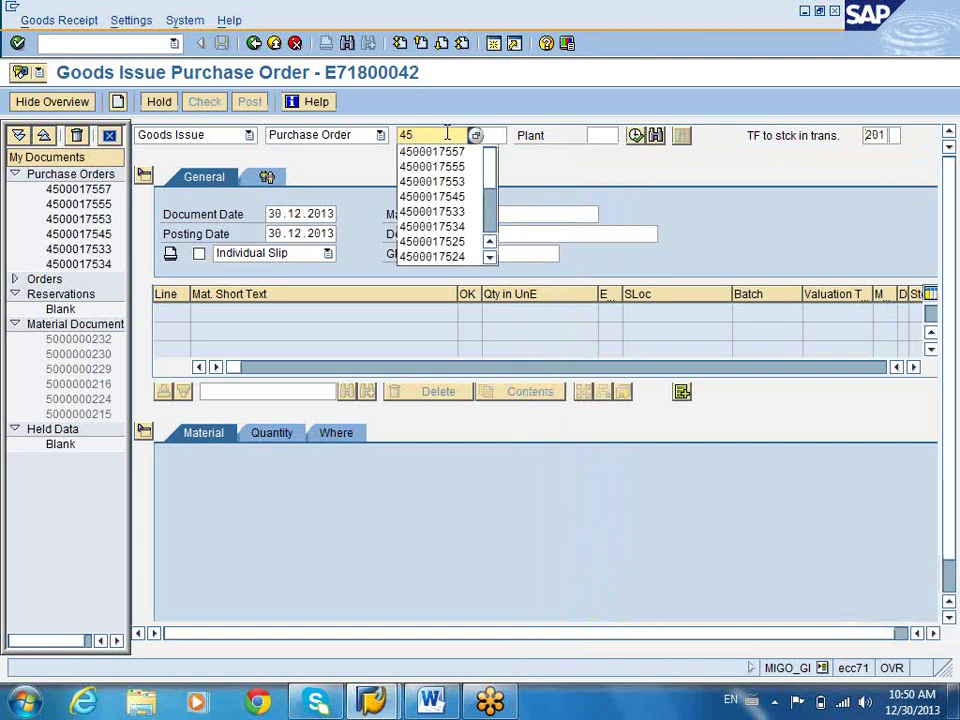
click(448, 151)
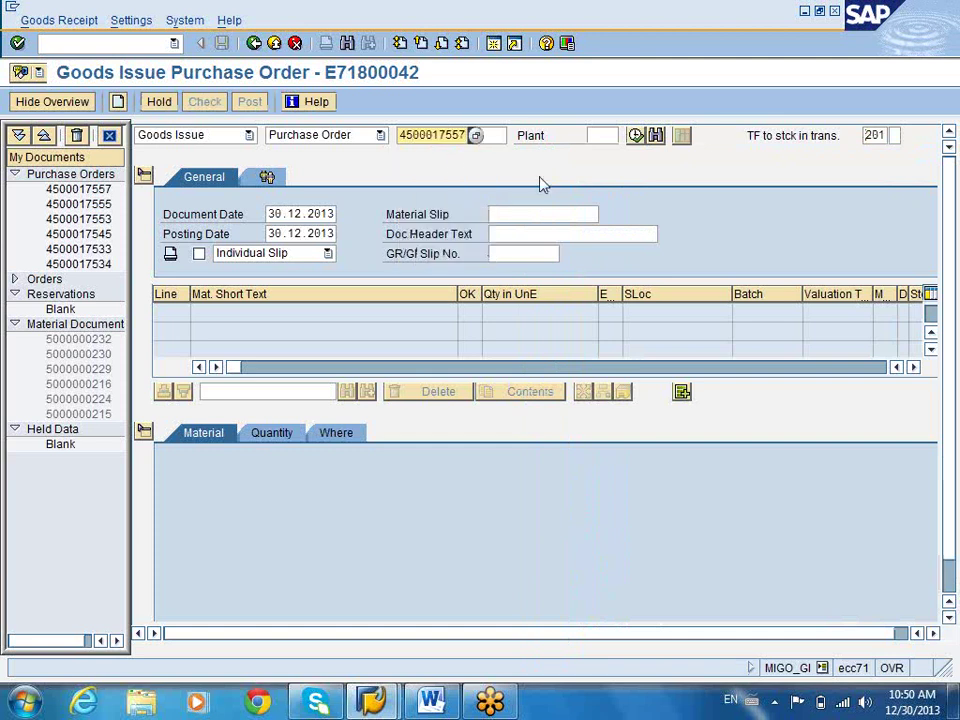
key(Return)
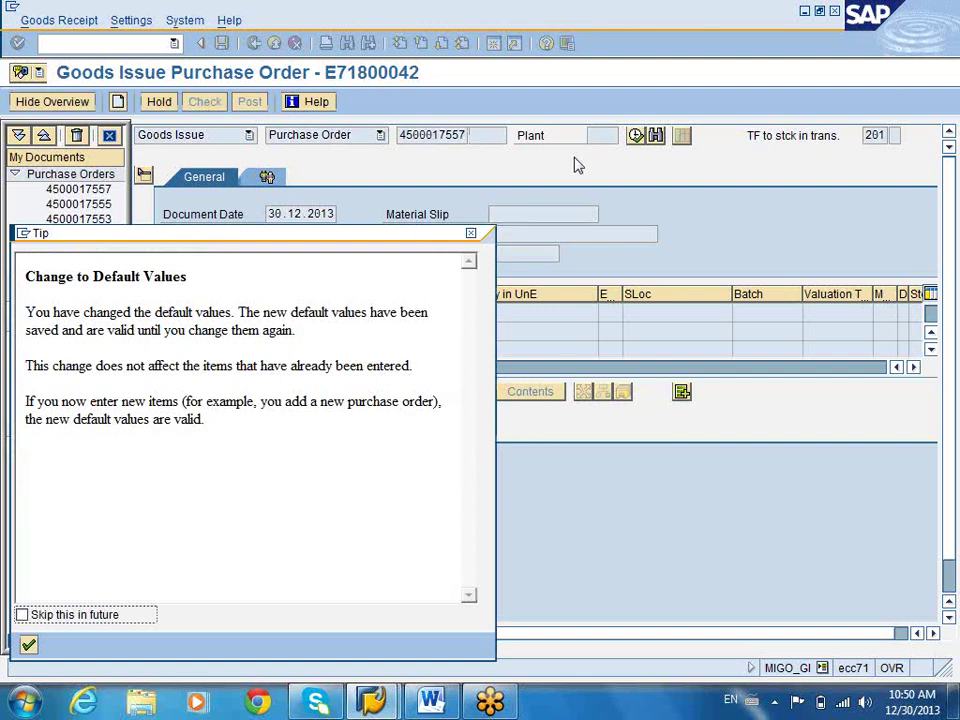
click(28, 645)
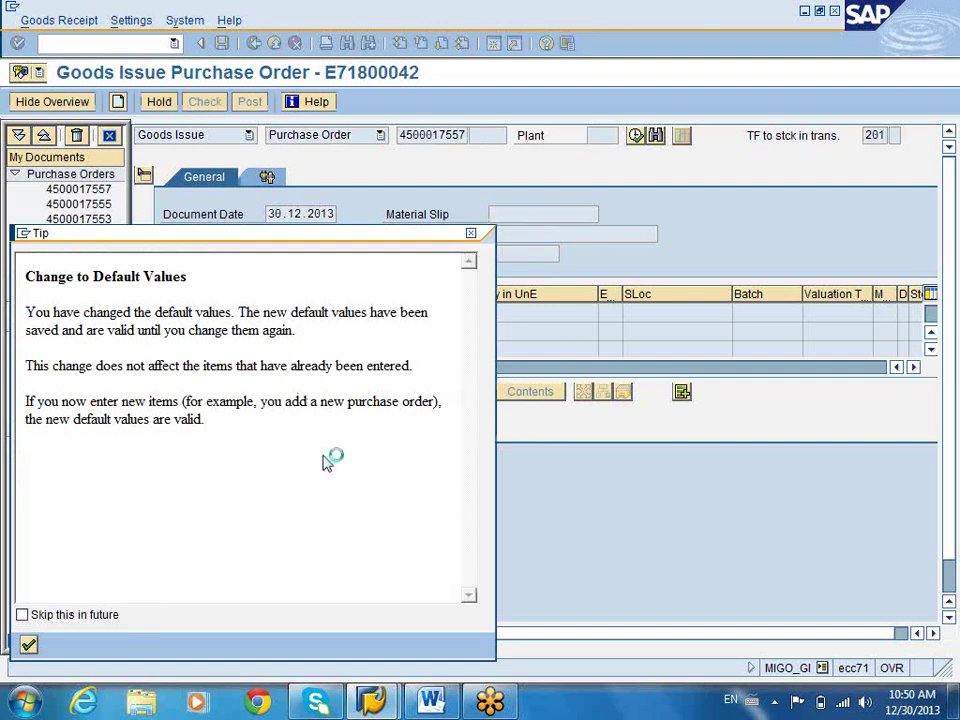
click(600, 135)
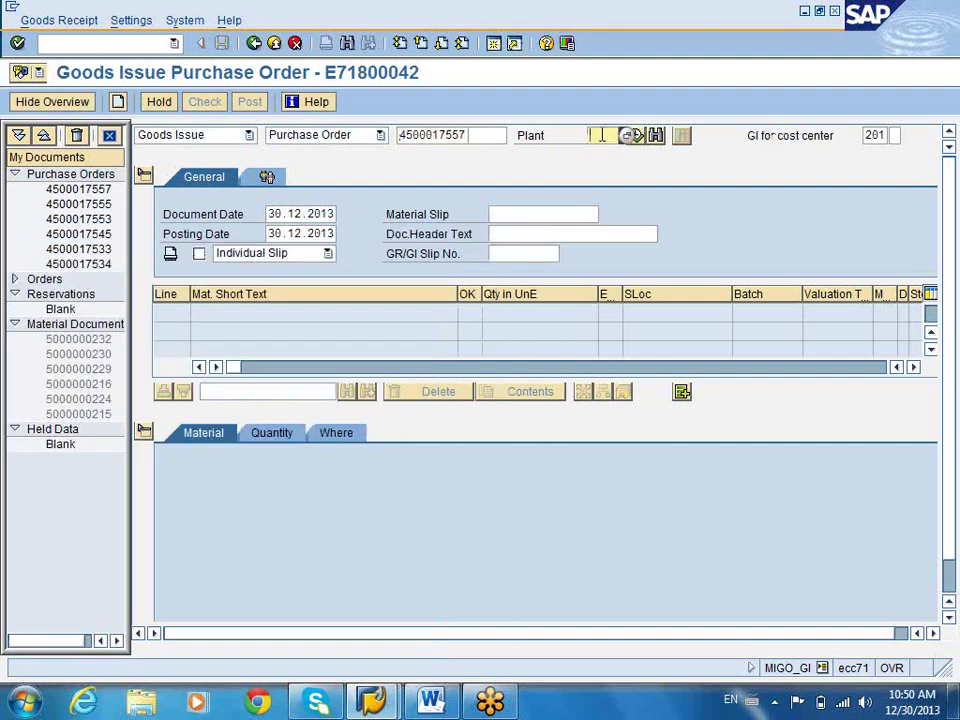
text(1000)
key(Return)
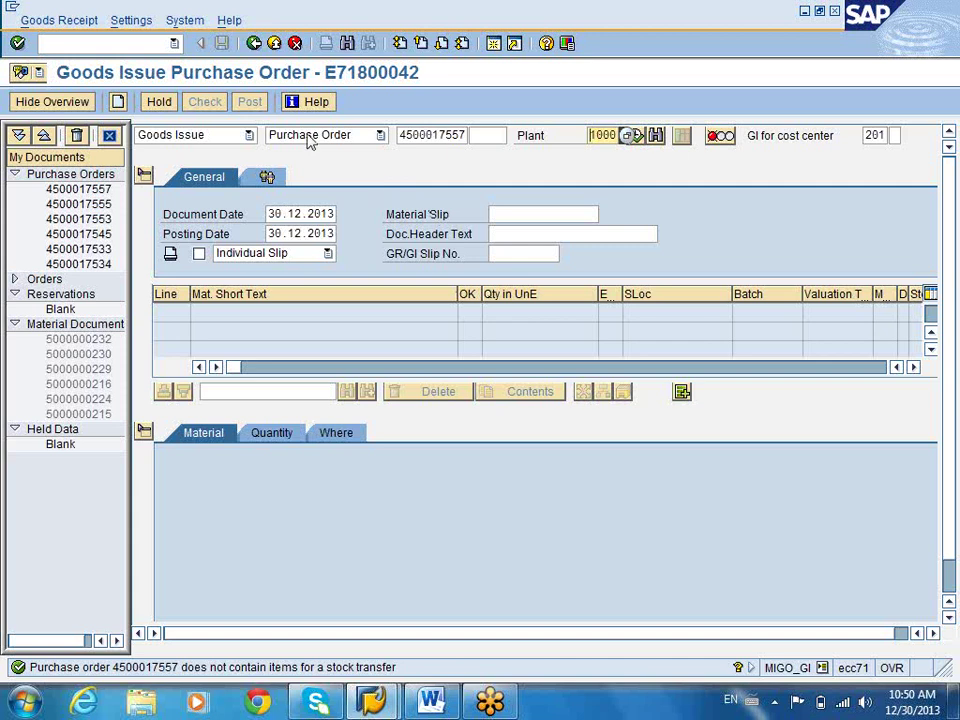
click(255, 43)
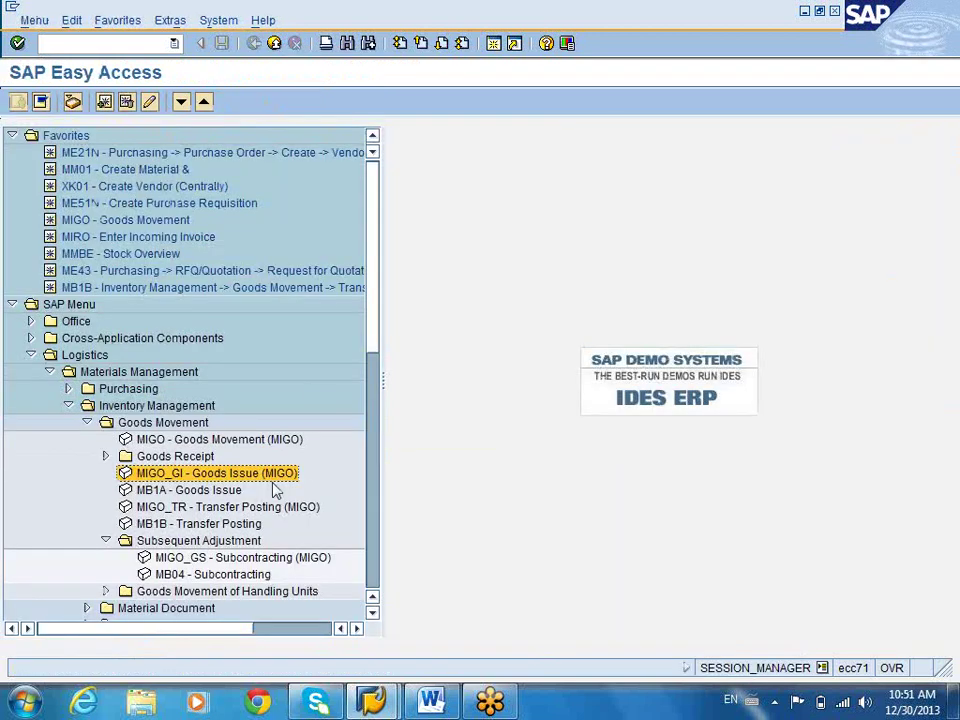
- Open goods issue MB1A and start entering items with movement type 201 for plant 1000
double_click(222, 490)
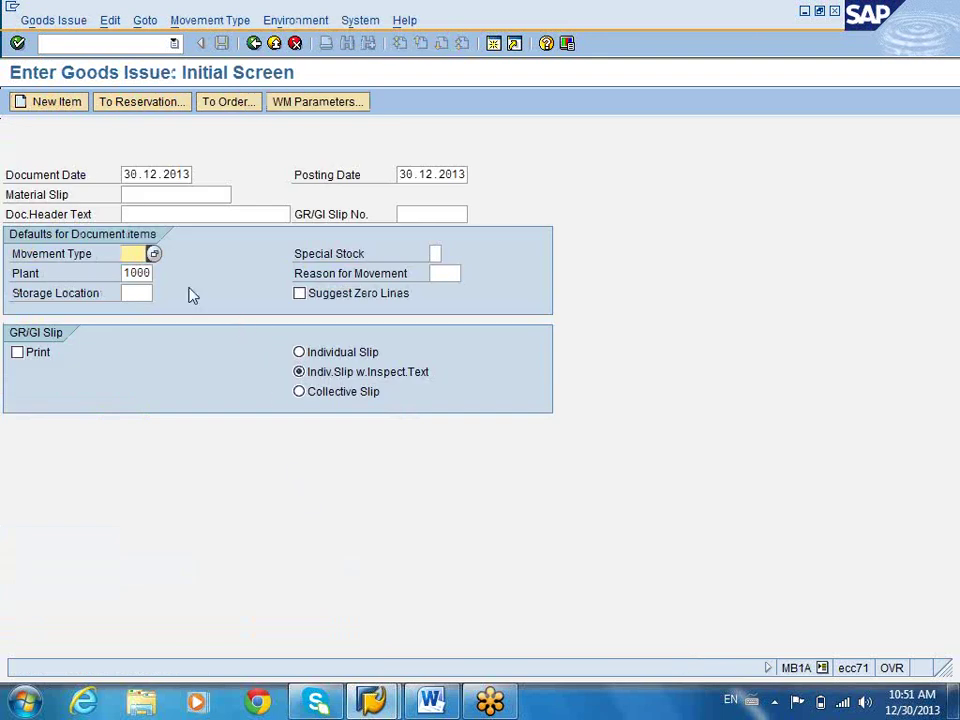
text(201)
key(Return)
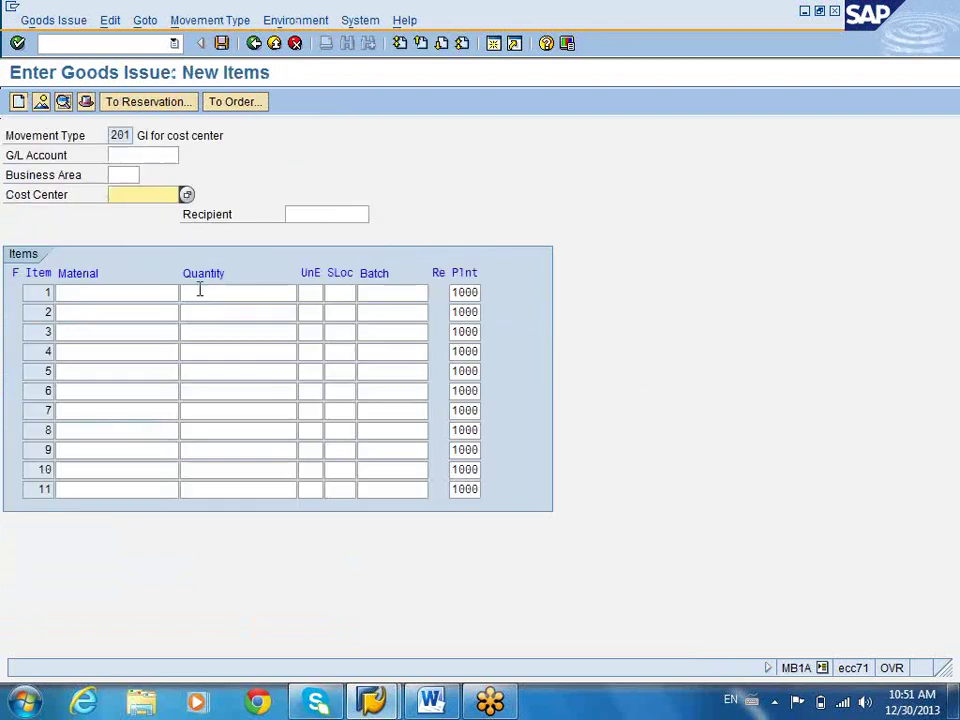
- In a new session, open ME21N and display the latest purchase order from the document overview, and return to the goods issue
click(494, 43)
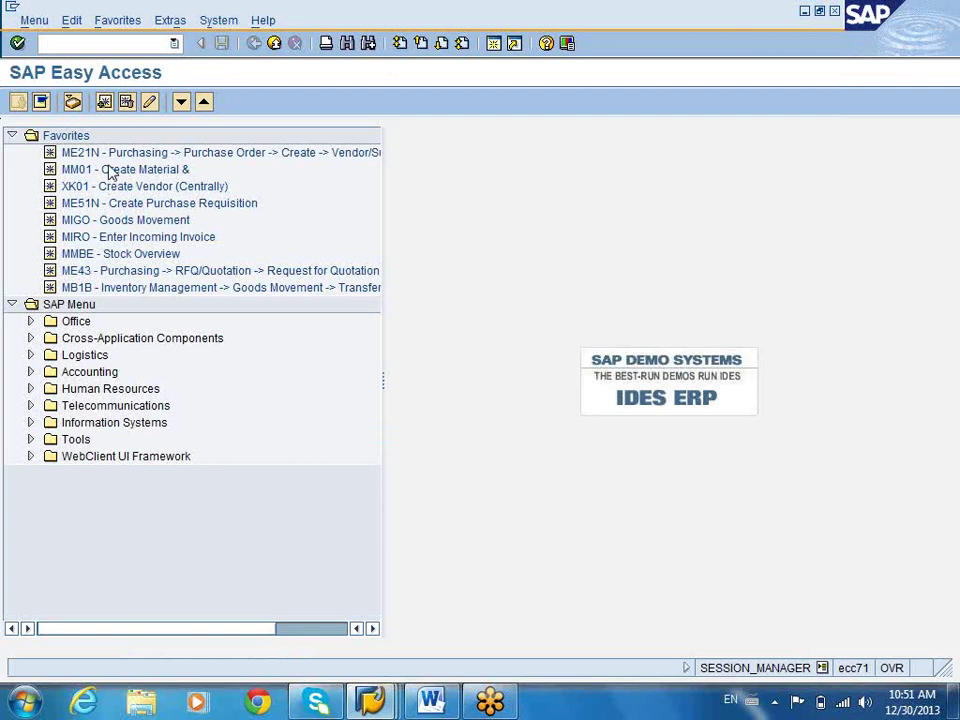
click(109, 154)
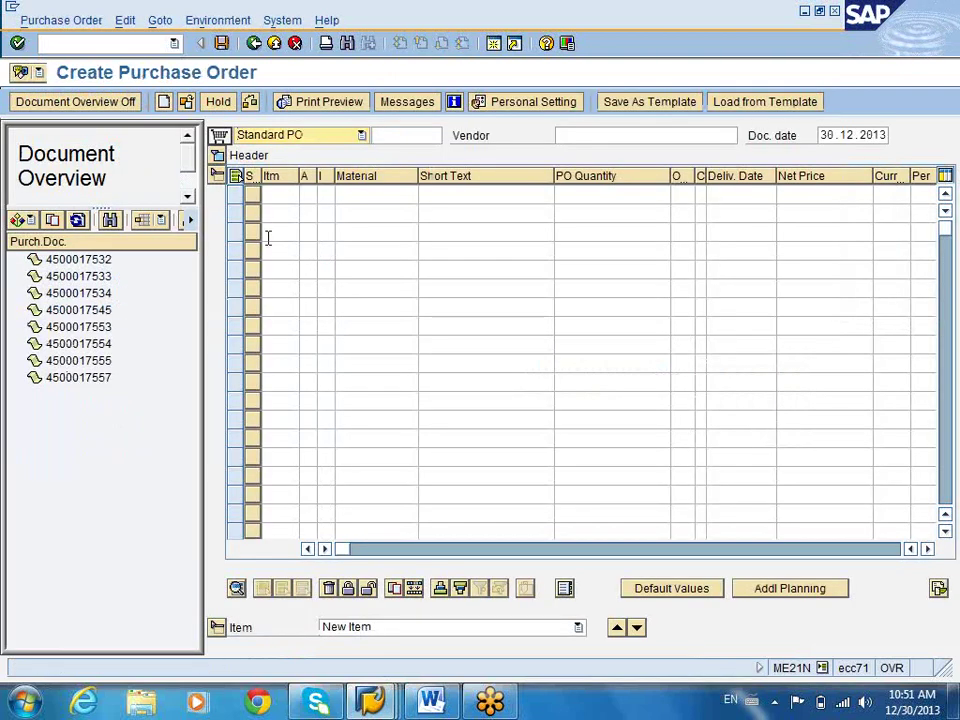
double_click(92, 378)
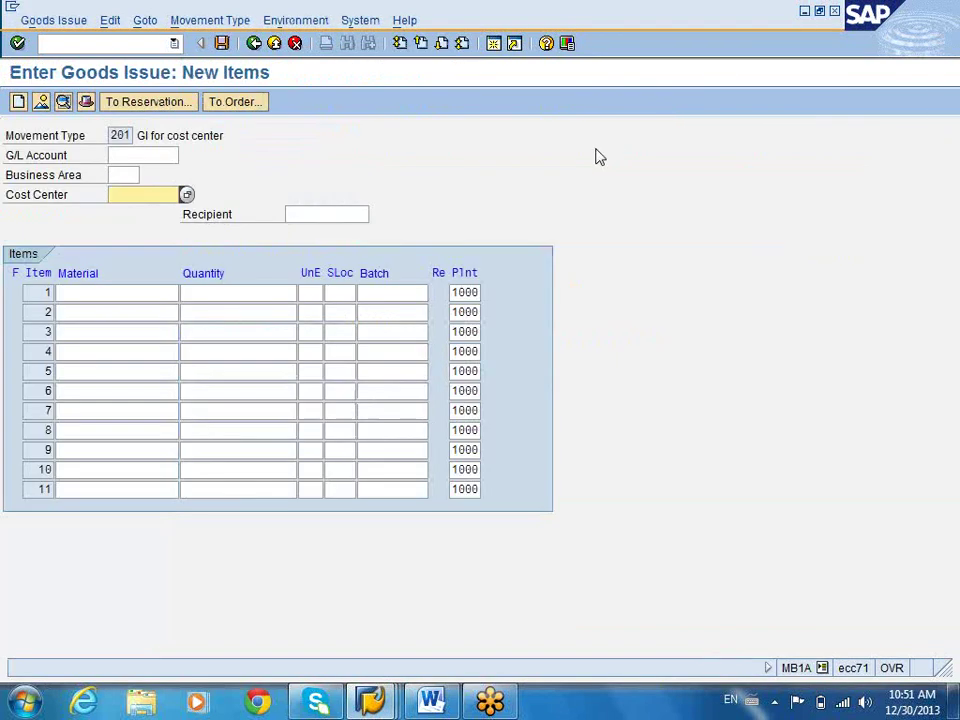
- Enter material AM2-401 with quantity 259 as the first goods issue item and assign cost center 1000
click(122, 292)
text(AM2-401)
click(231, 290)
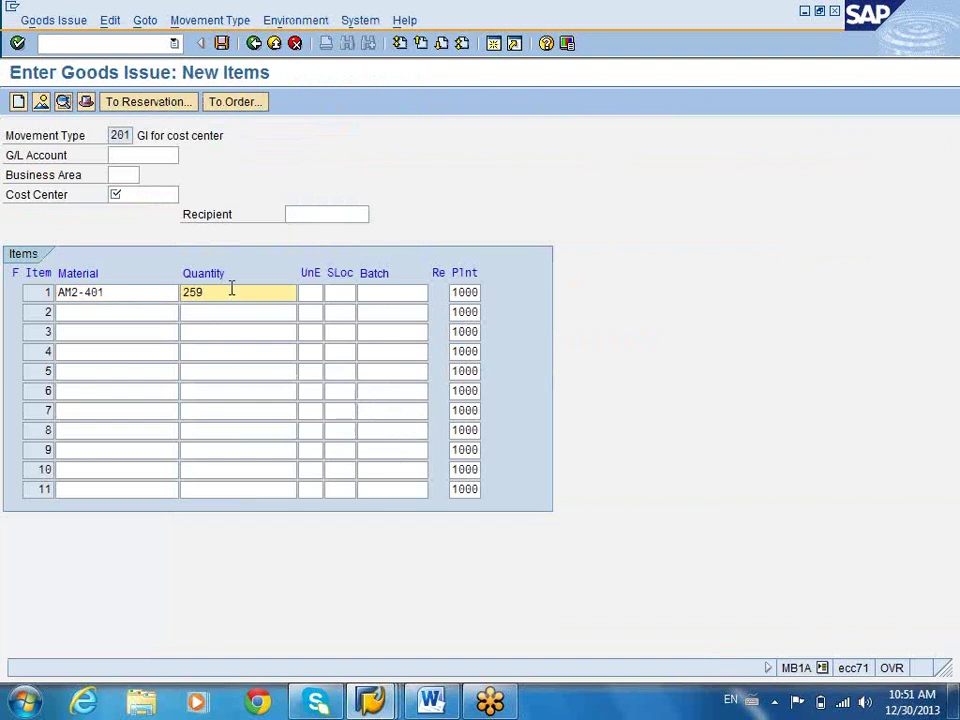
click(147, 193)
text(1000)
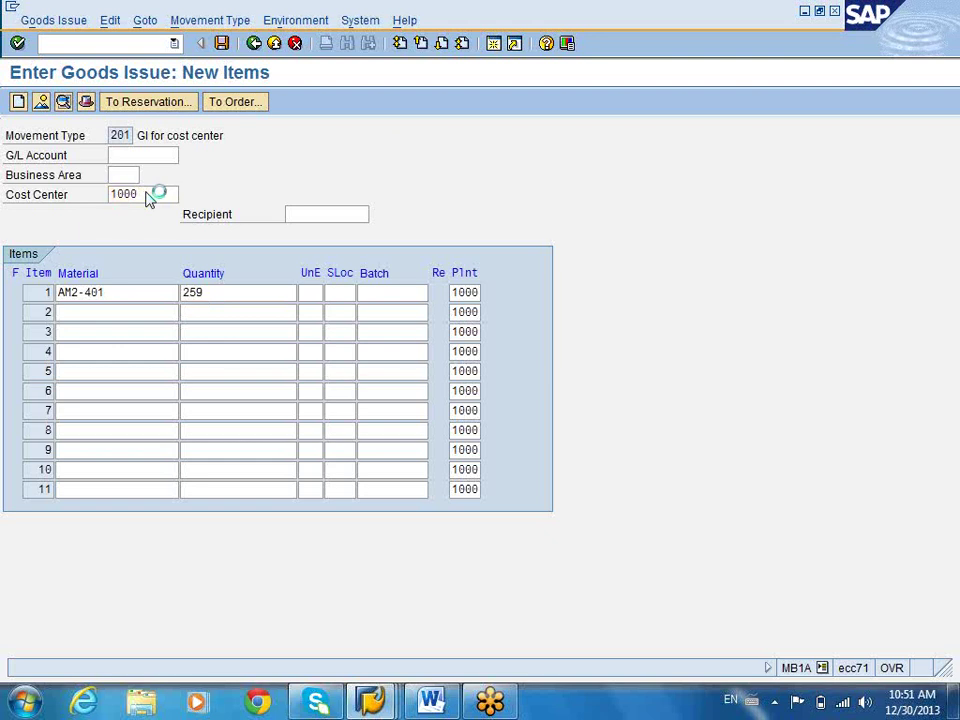
key(Return)
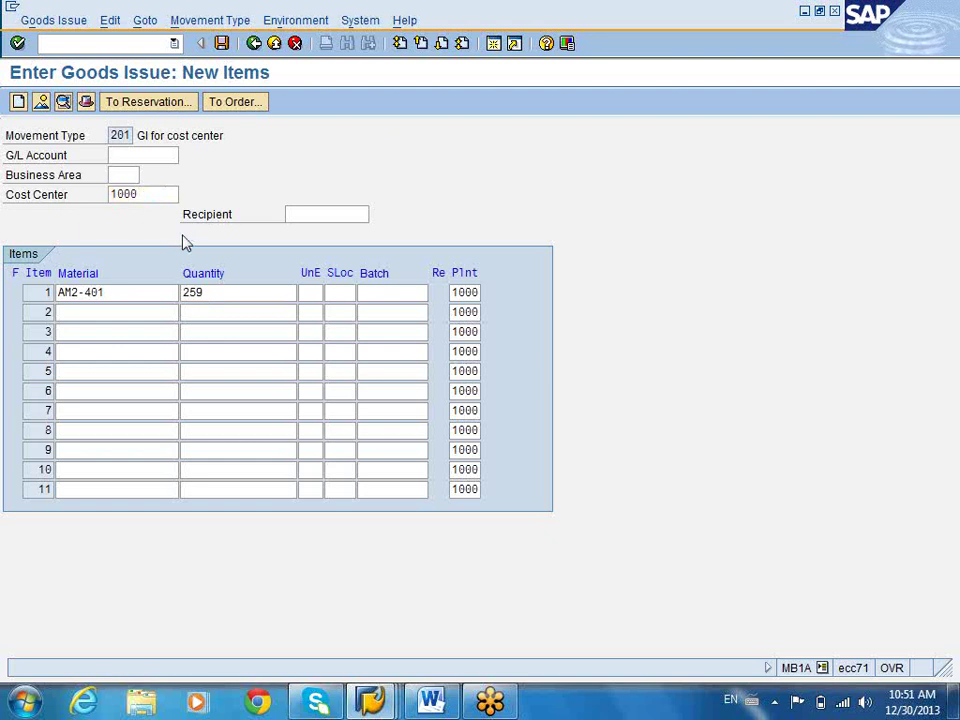
- Set the item's storage location to 0001, post the goods issue, and return to SAP Easy Access
text(0)
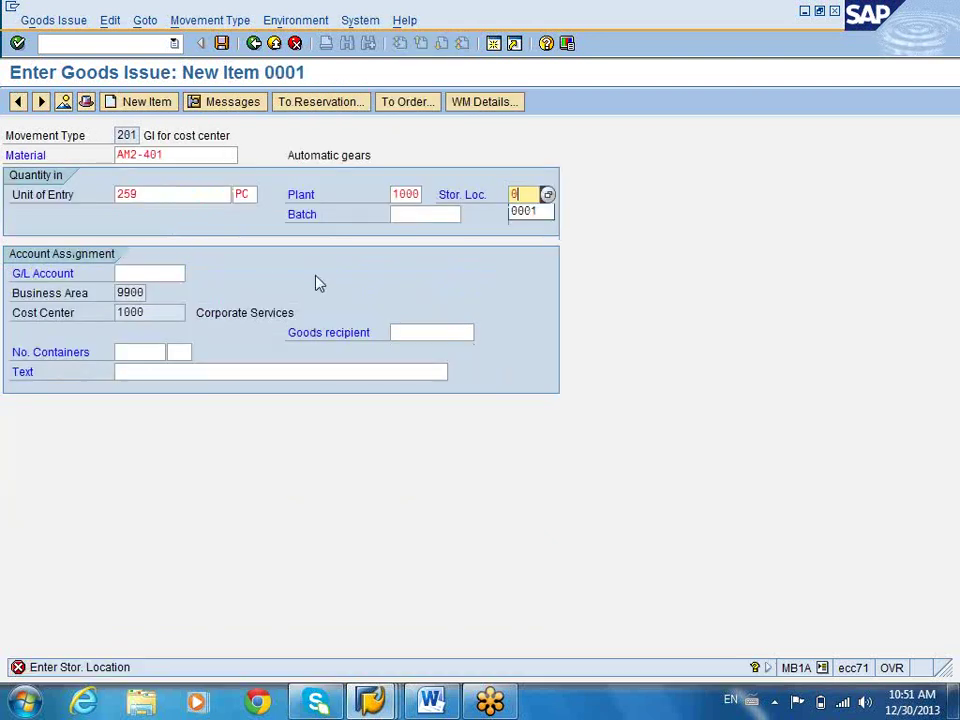
text(001)
key(Return)
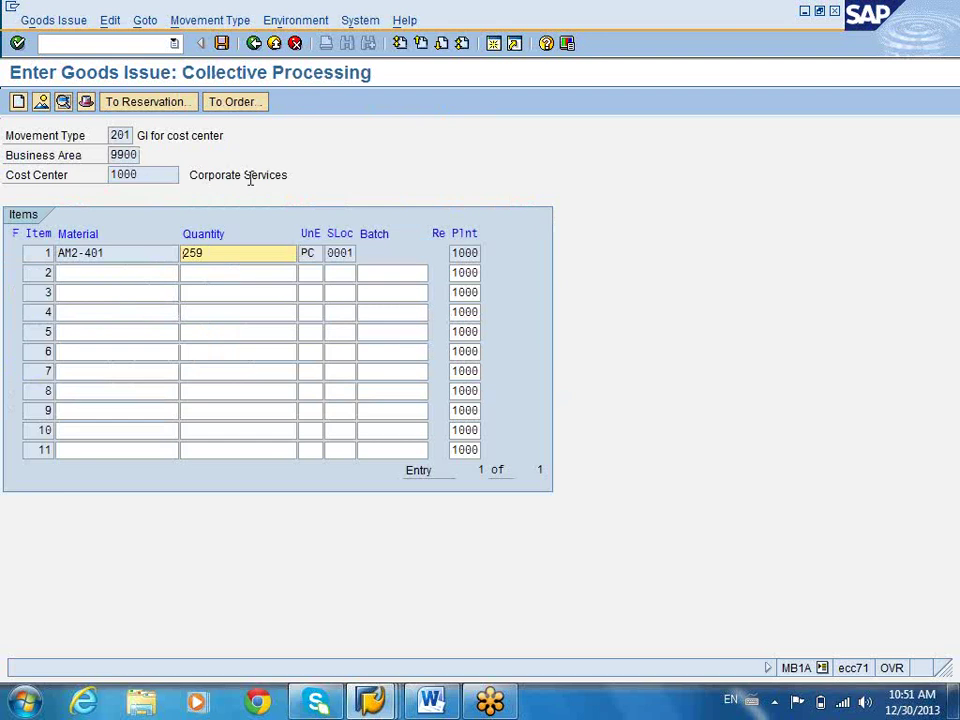
click(225, 44)
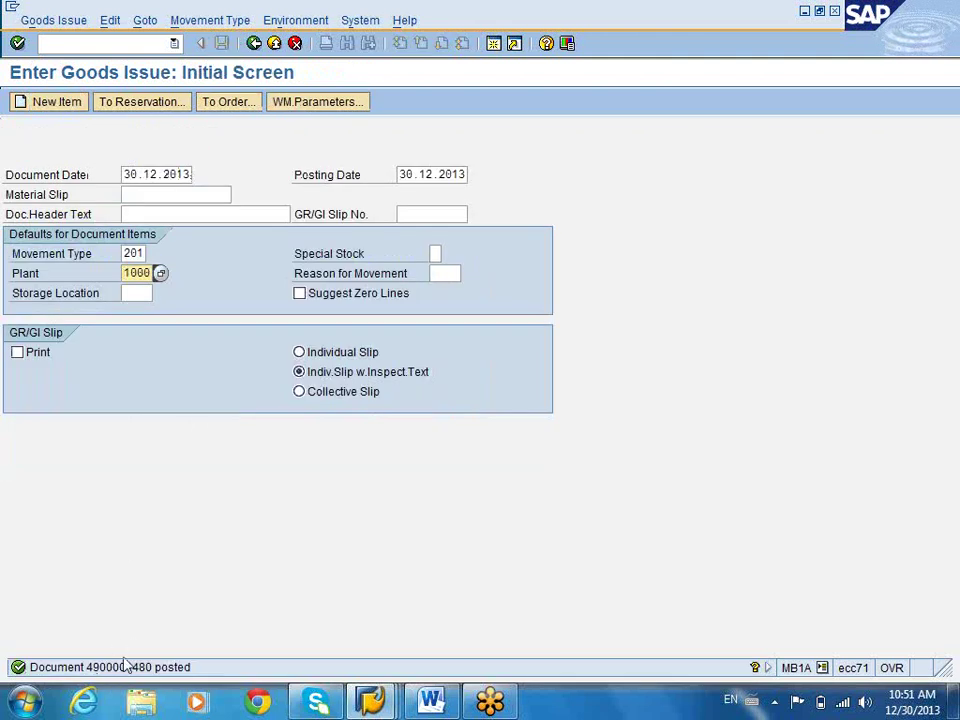
click(255, 45)
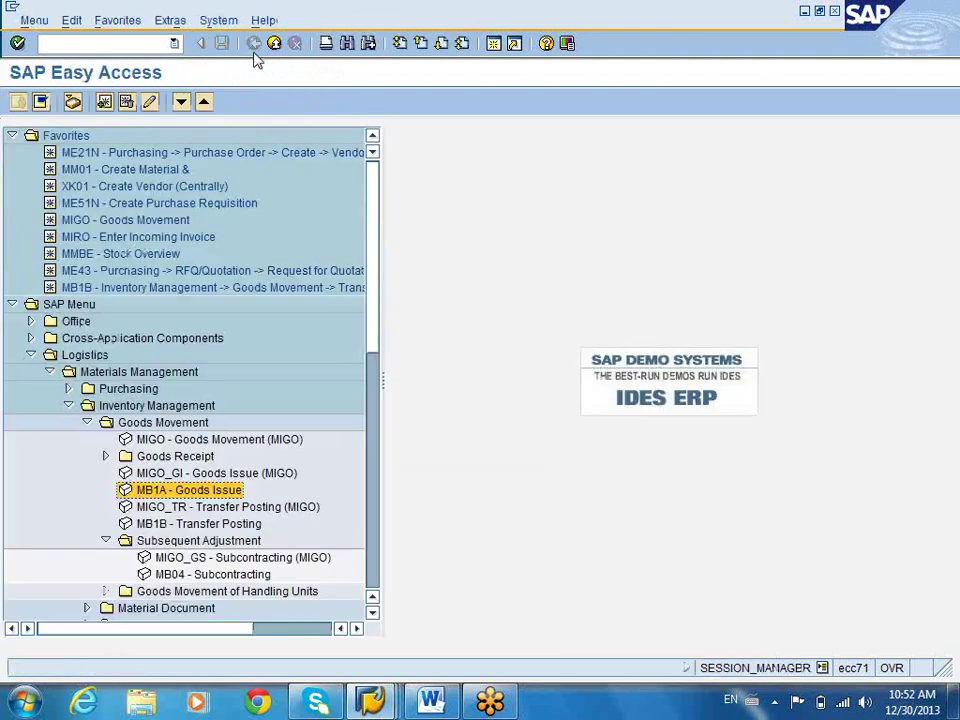
- Run stock overview MMBE for material AM2-401 in plant 1000 to review its stock, and return to SAP Easy Access
double_click(143, 254)
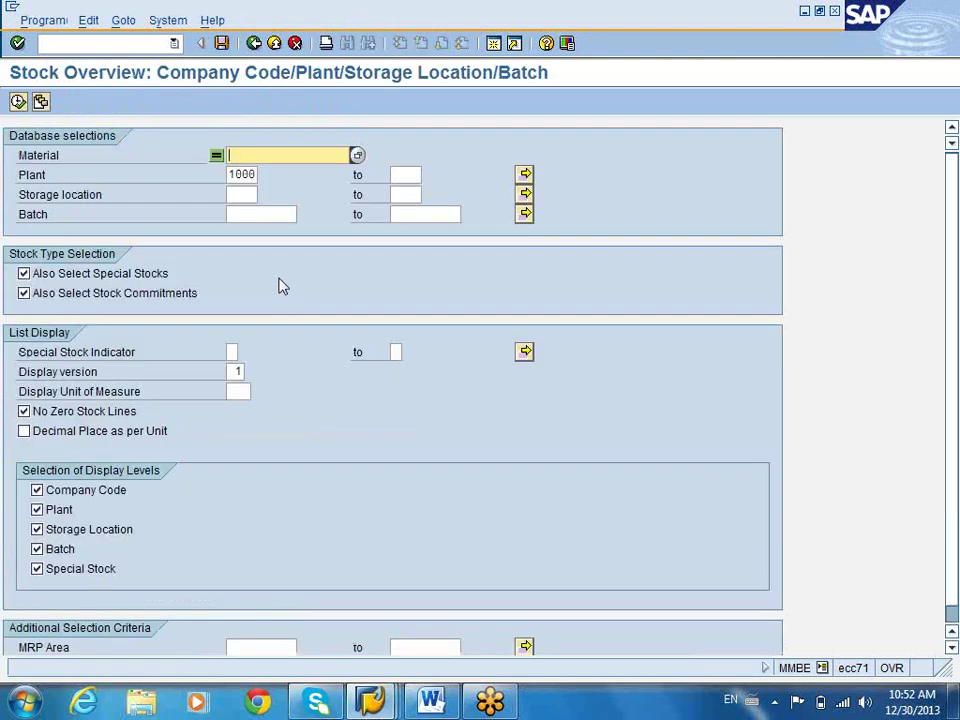
text(a)
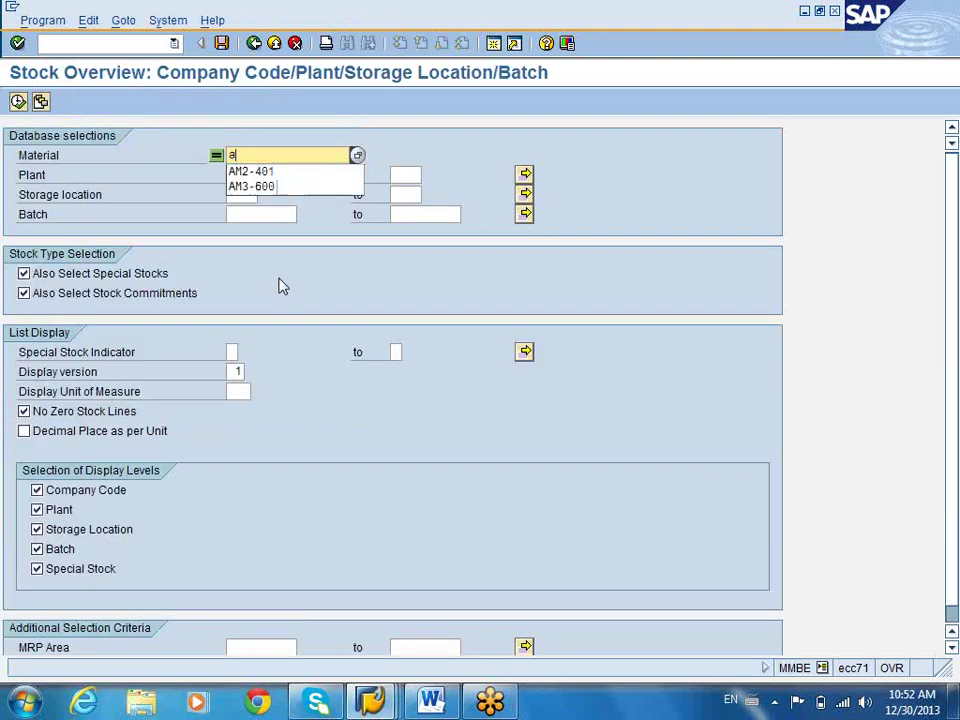
click(238, 174)
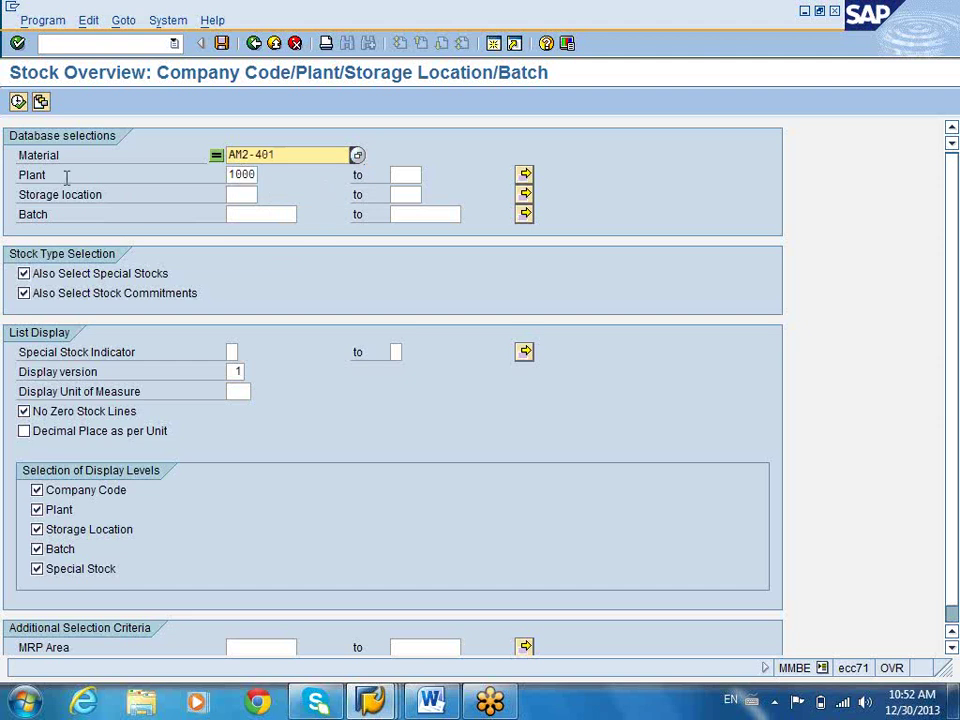
click(18, 102)
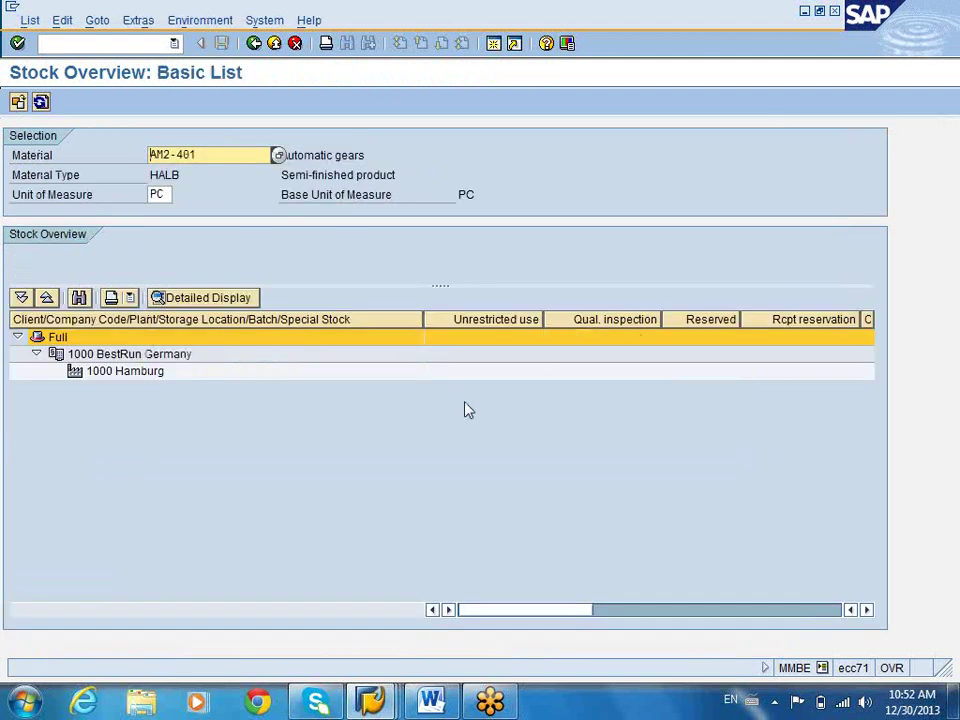
click(254, 44)
click(254, 44)
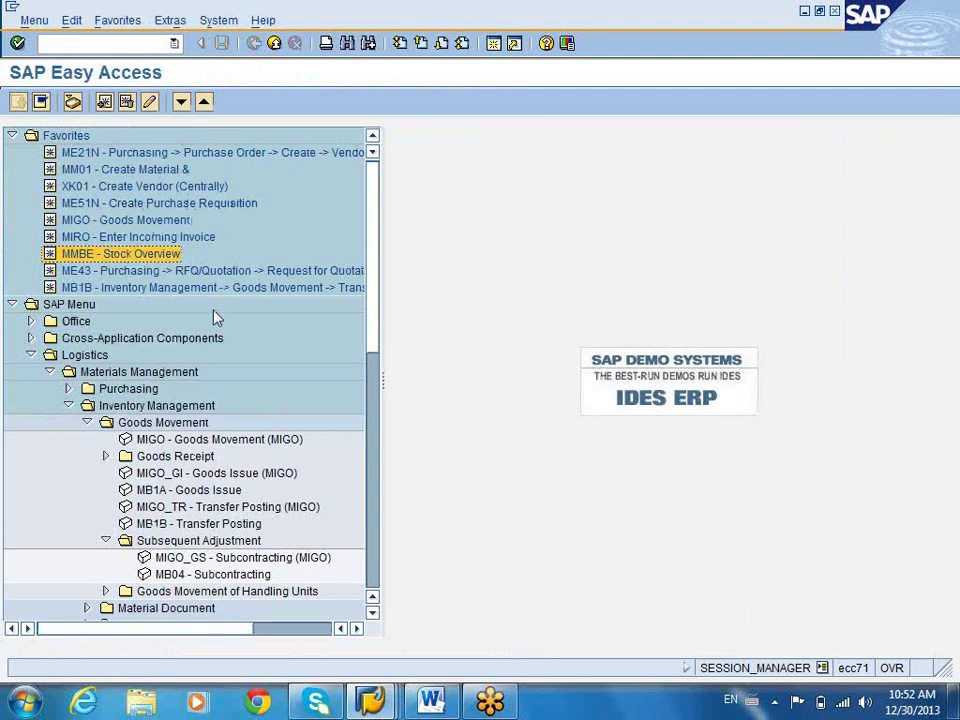
click(121, 153)
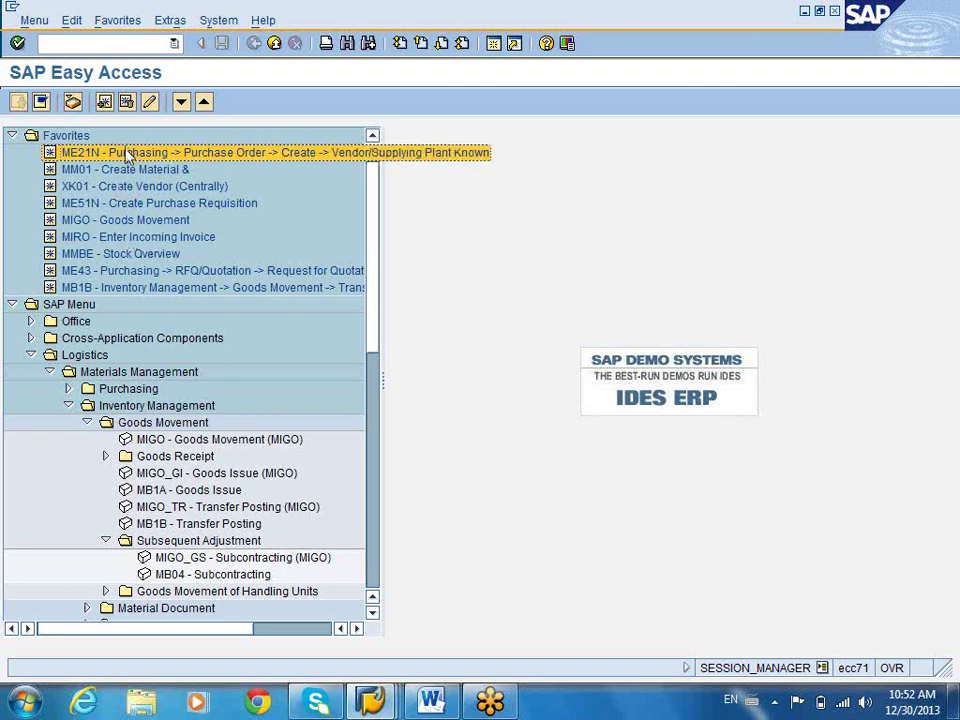
click(121, 220)
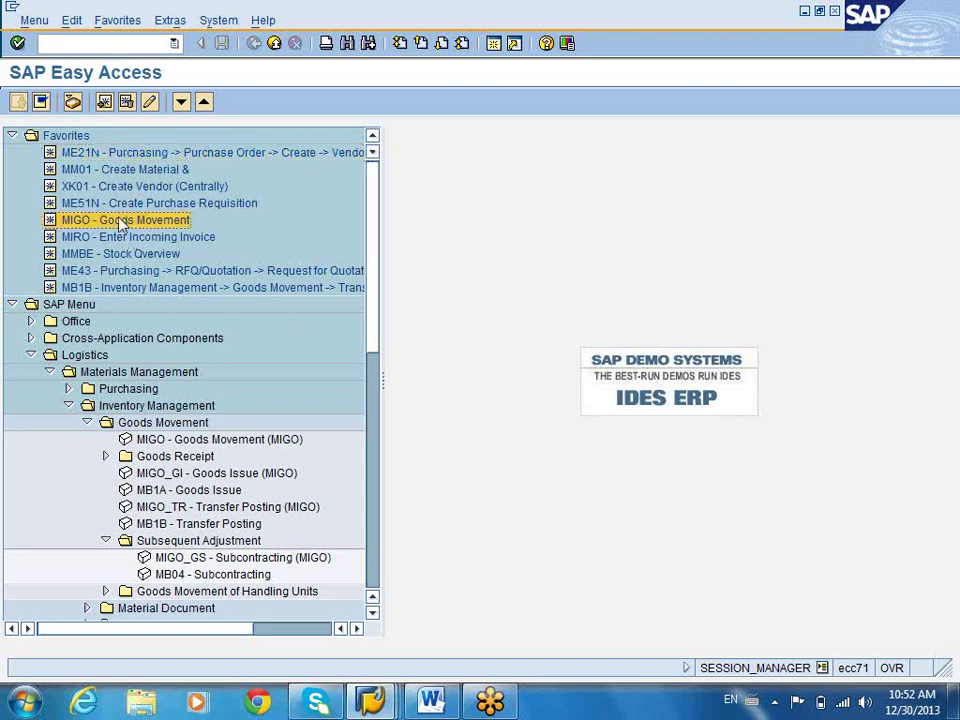
click(121, 238)
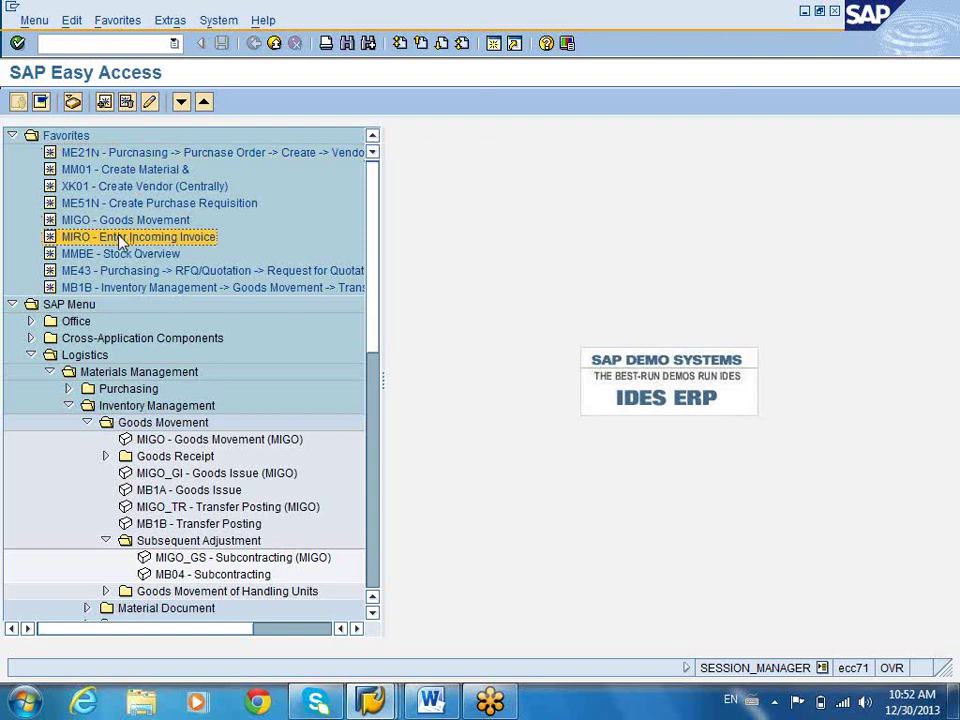
click(120, 255)
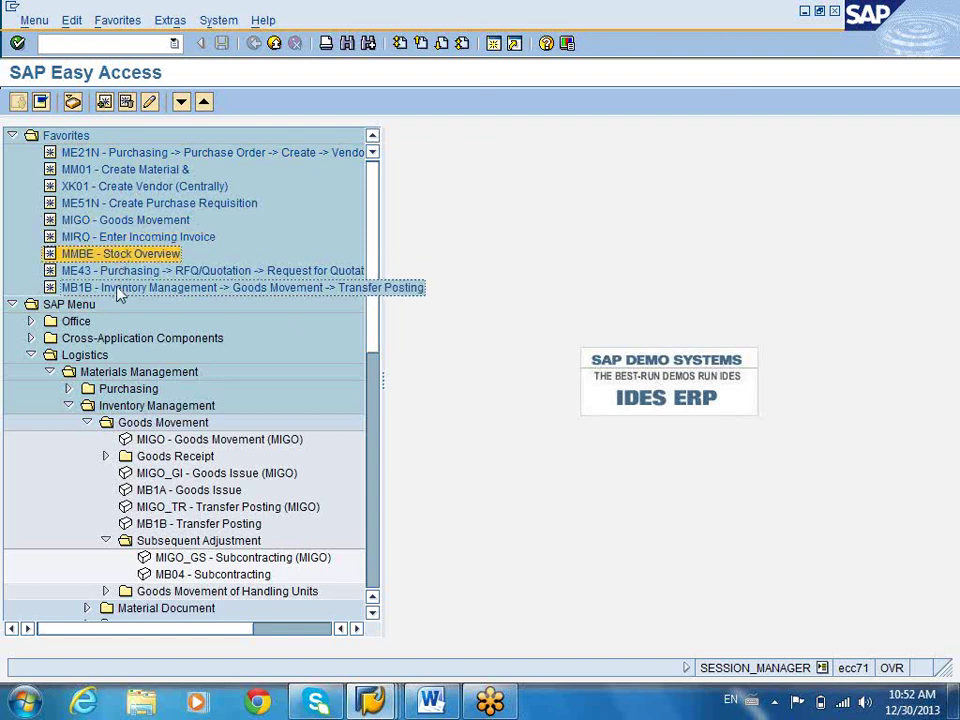
click(159, 491)
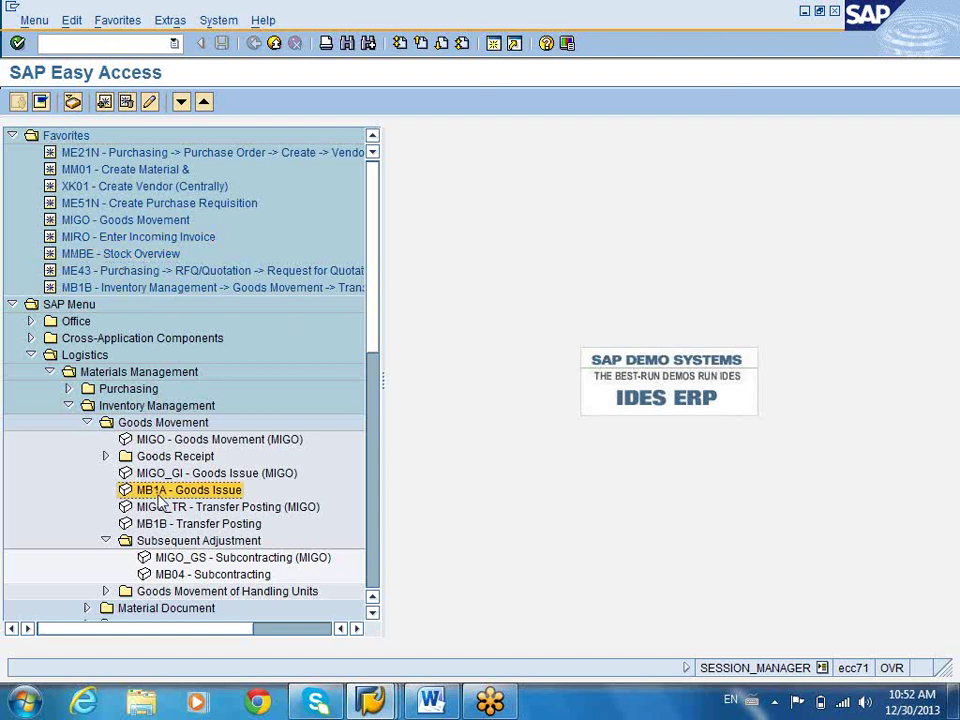
click(143, 258)
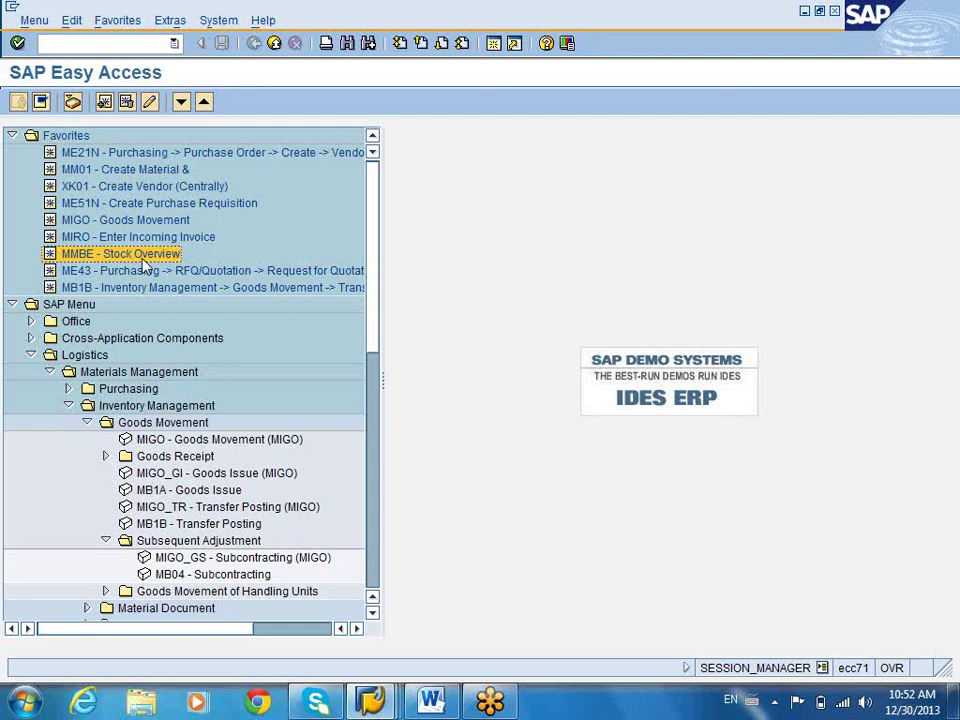
- Switch to the Microsoft Word document with the training company's website and course information
click(939, 40)
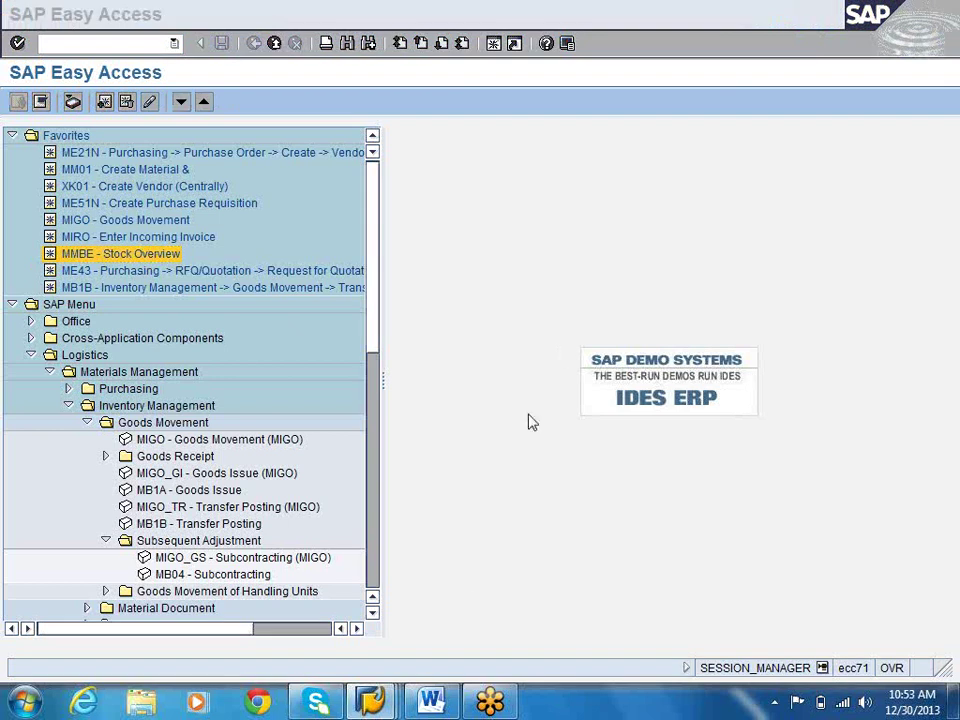
click(432, 702)
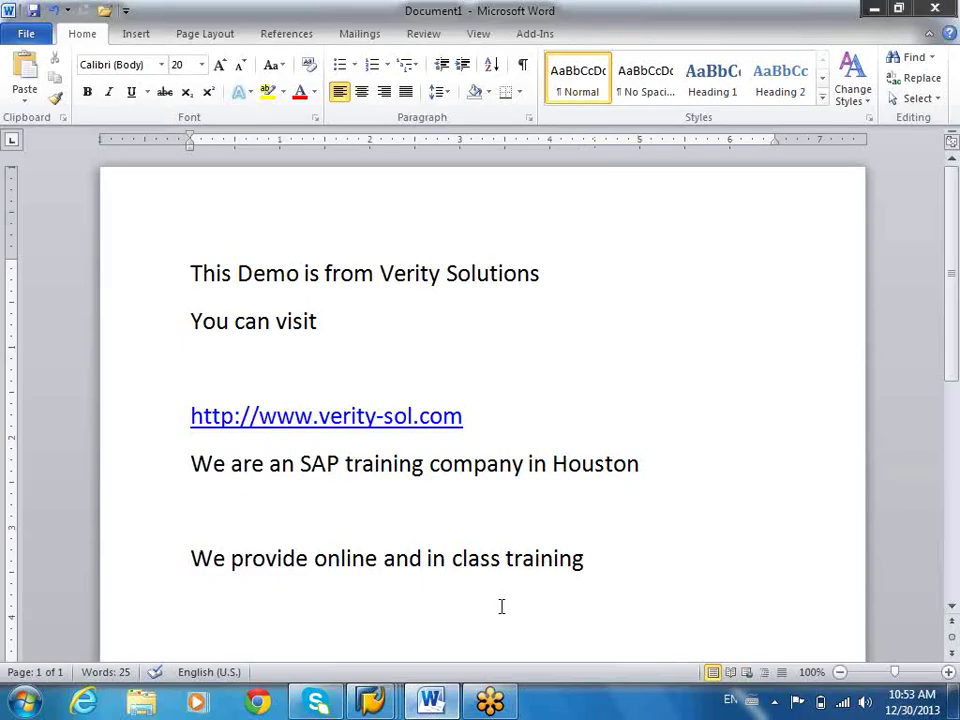